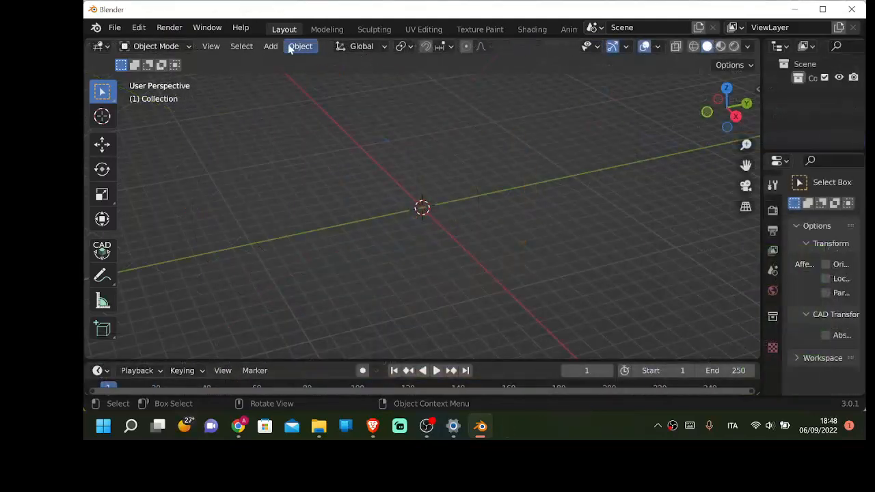
Step: Add a UV sphere at the world origin
left_click(270, 46)
mouse_move(356, 63)
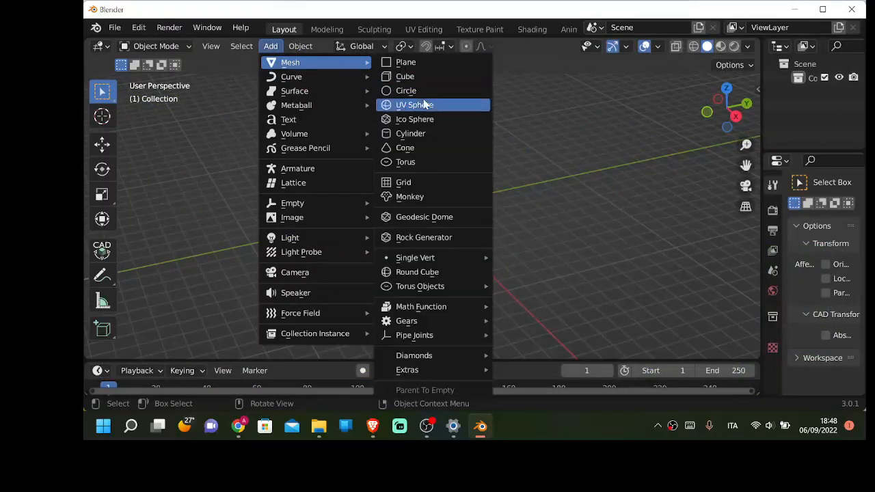
left_click(419, 108)
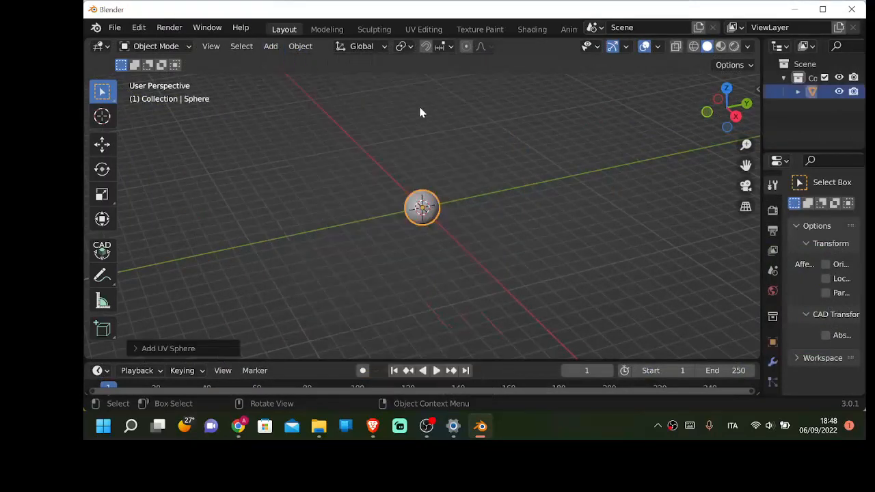
scroll(448, 208, "up", 6)
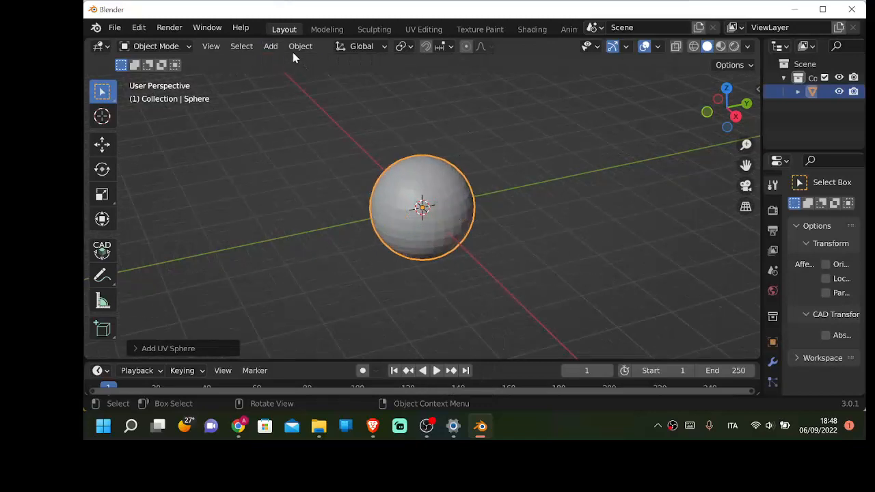
Step: Add a Bezier circle around the sphere and scale it up to about twice the sphere's radius
left_click(270, 46)
mouse_move(321, 64)
left_click(272, 48)
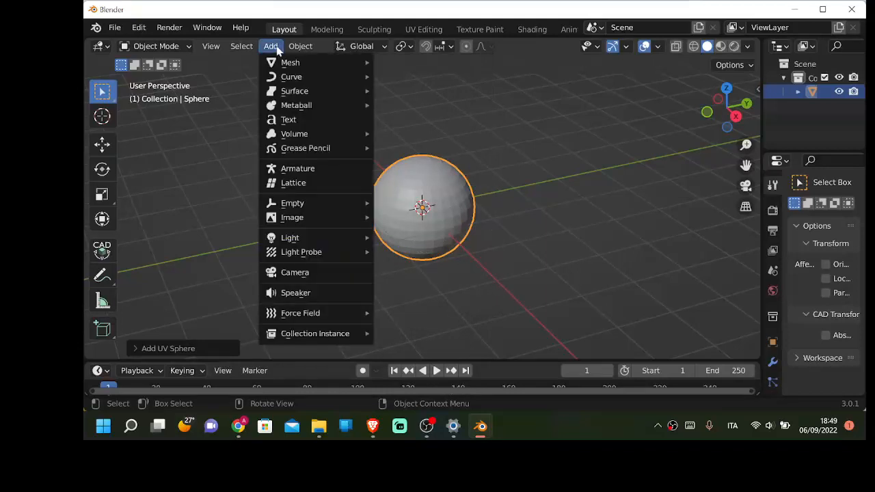
left_click(416, 91)
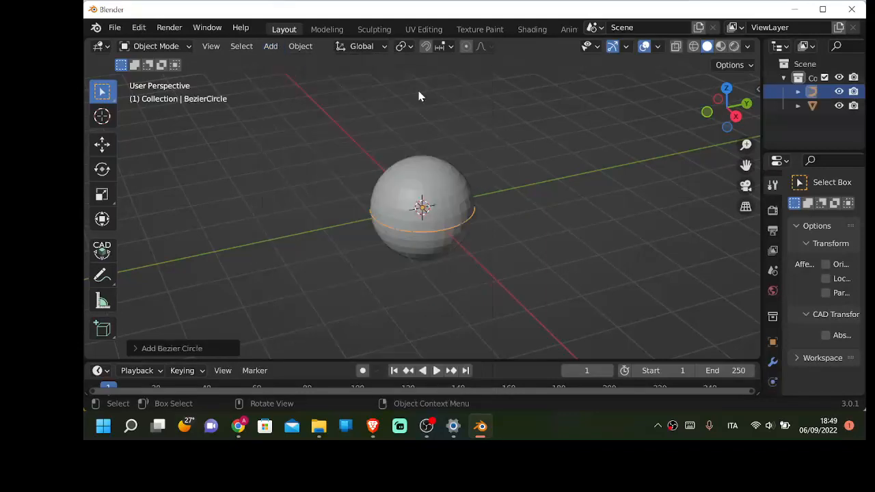
key("s")
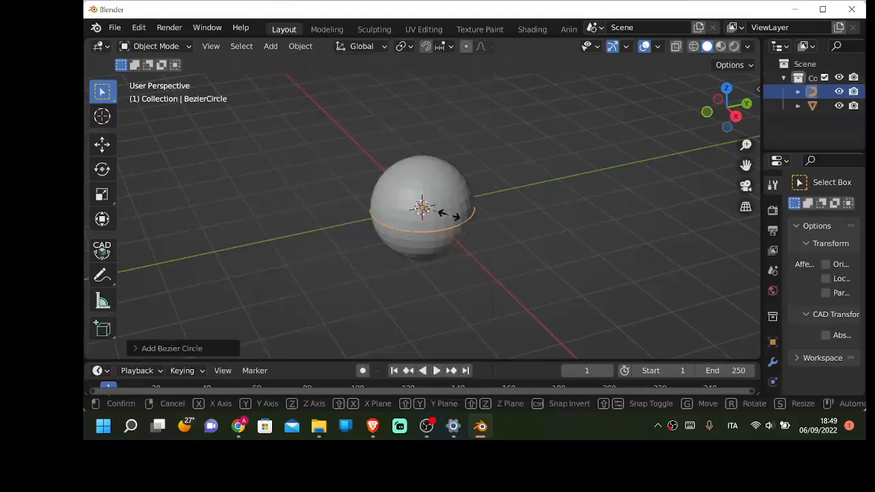
left_click(461, 250)
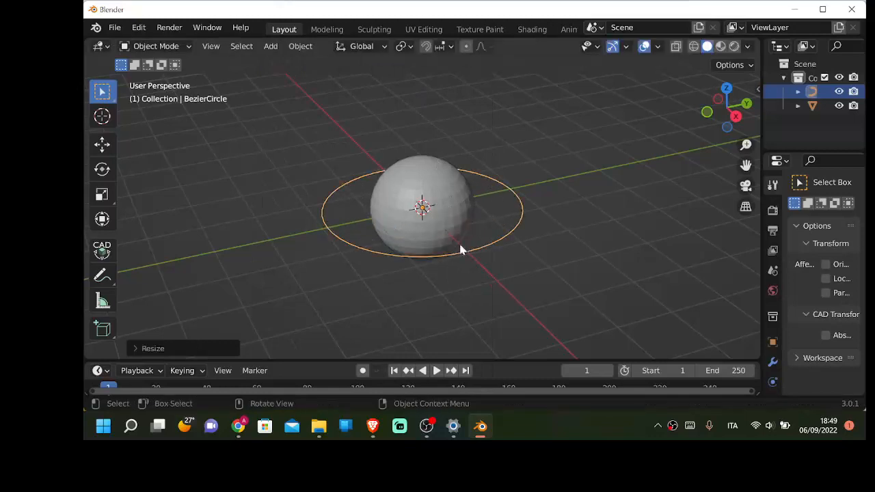
middle_click_drag(462, 252, 459, 308)
middle_click_drag(446, 256, 462, 209)
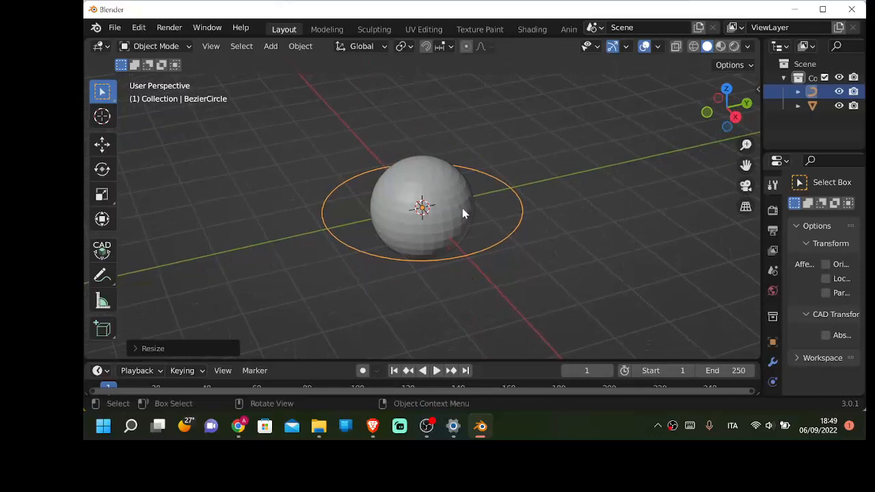
Step: Select the sphere, switch to the UV Editing workspace and load colors (1).jpg from Downloads into the UV editor
left_click(452, 183)
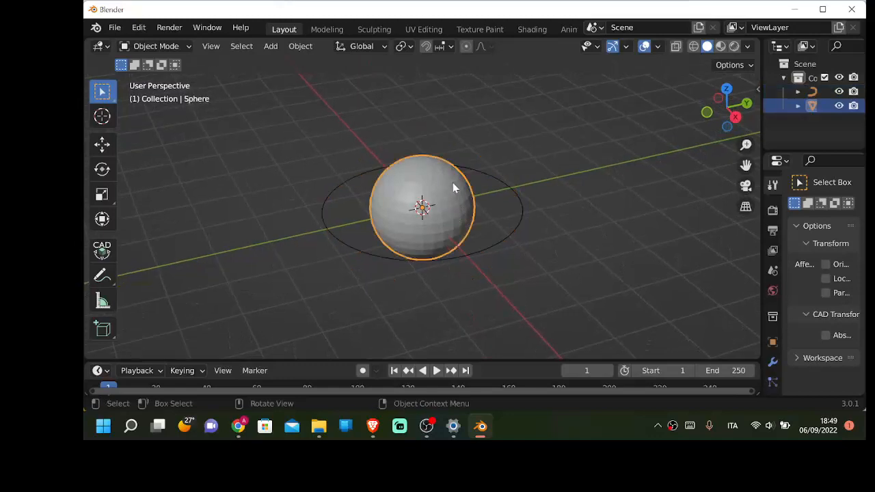
left_click(422, 29)
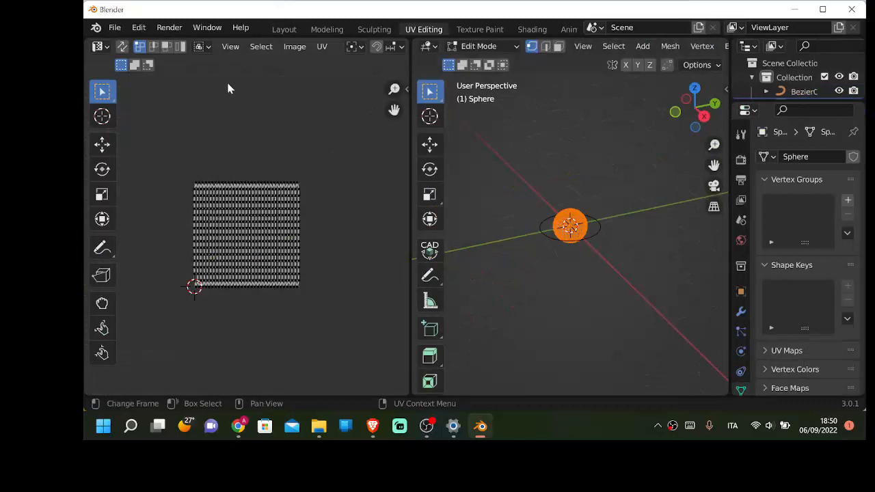
scroll(276, 43, "down", 5)
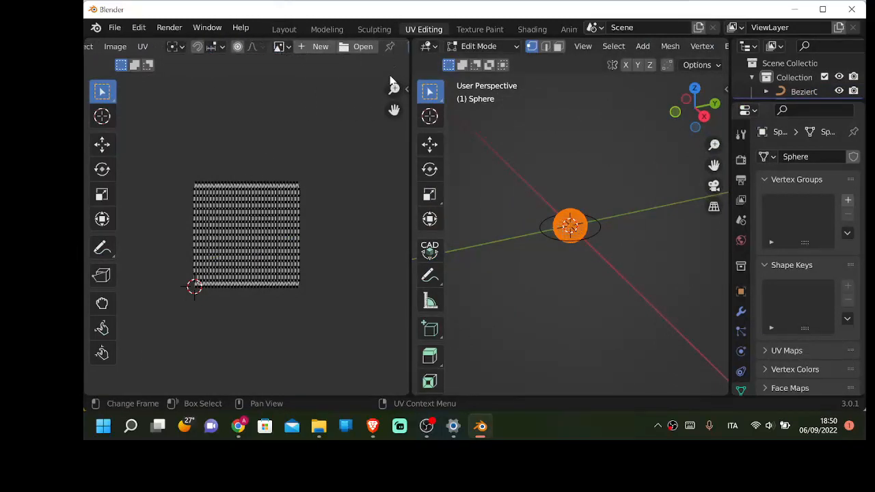
left_click(347, 48)
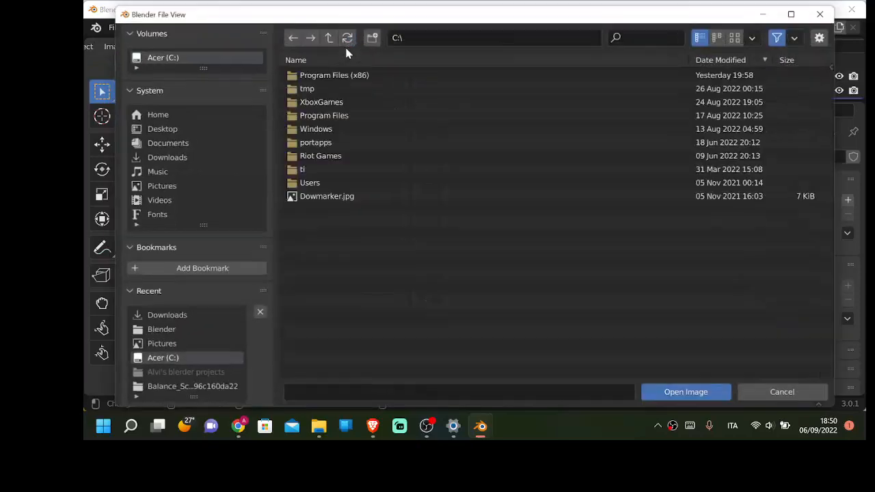
left_click(174, 157)
scroll(371, 245, "down", 3)
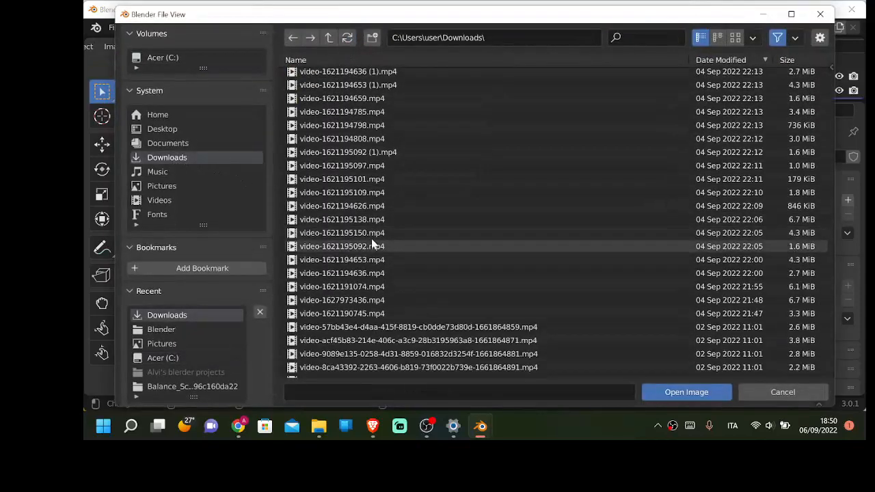
scroll(369, 244, "down", 10)
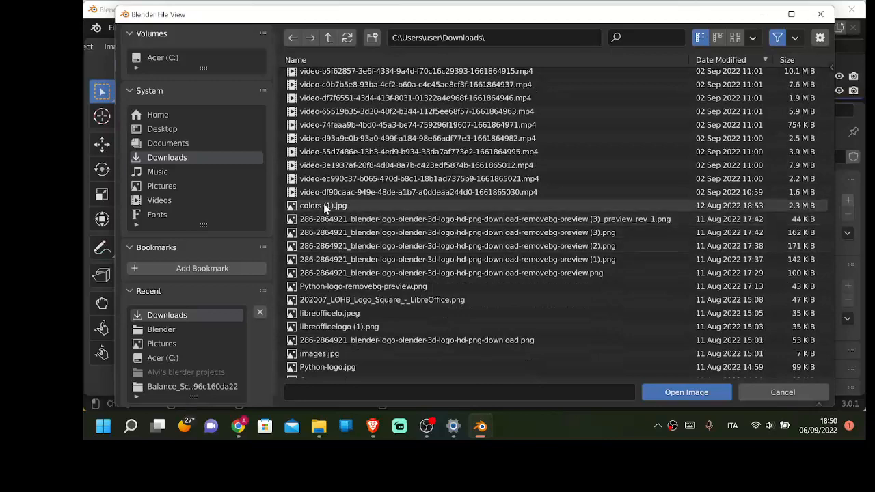
left_click(325, 206)
left_click(686, 392)
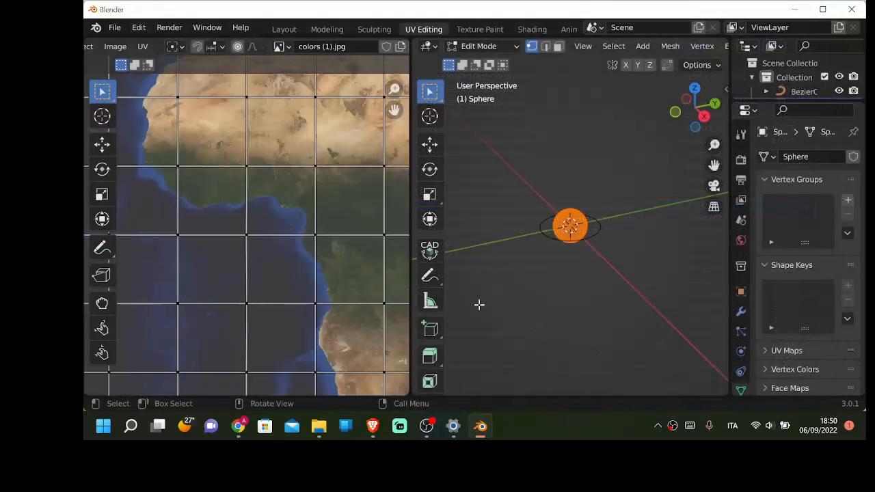
scroll(342, 226, "down", 8)
scroll(328, 232, "up", 3)
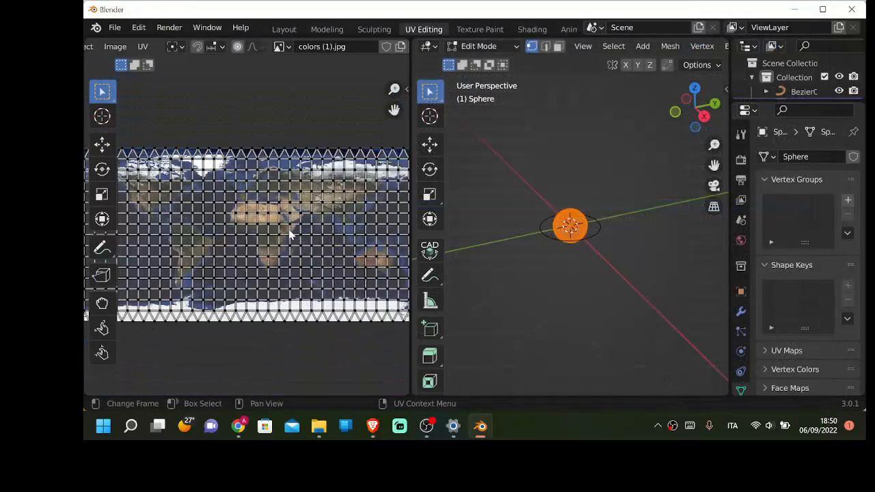
Step: Open the material properties of the sphere
scroll(568, 222, "up", 10)
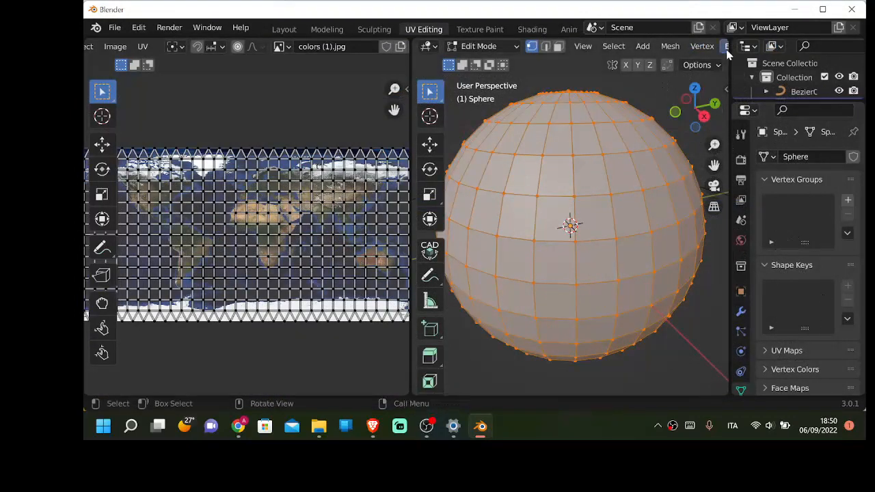
scroll(740, 281, "down", 2)
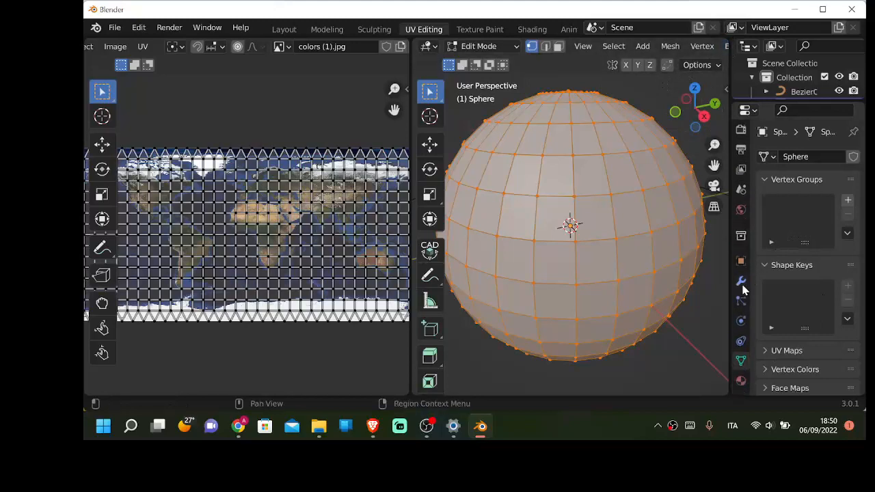
left_click(742, 383)
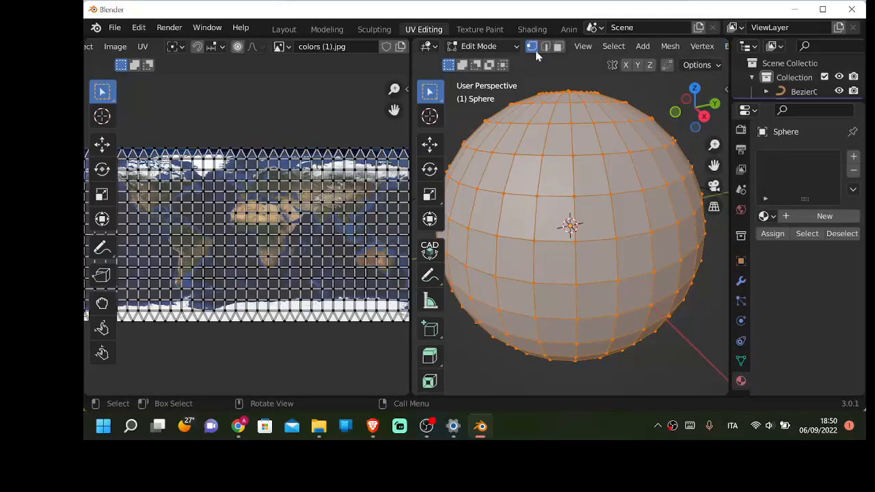
Step: Split the UV editor into two stacked areas and turn the upper one into a Shader Editor with its sidebar hidden
left_click_drag(407, 39, 358, 234)
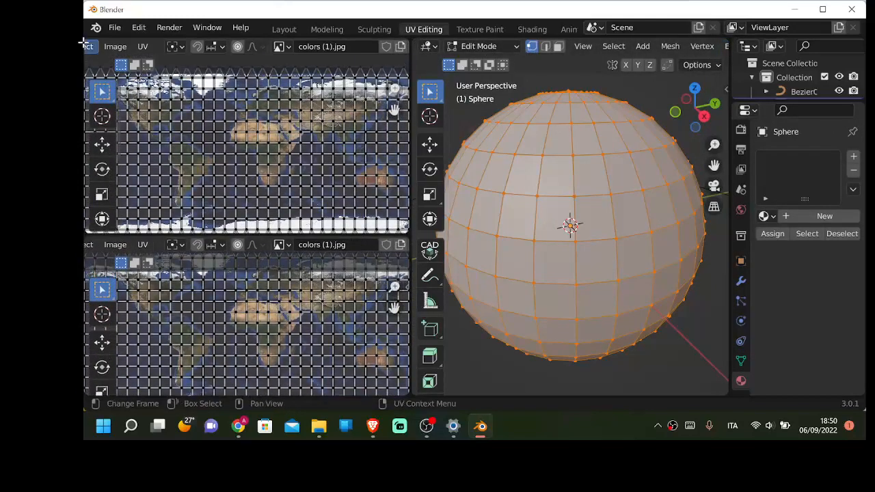
scroll(87, 49, "up", 5)
scroll(86, 50, "up", 2)
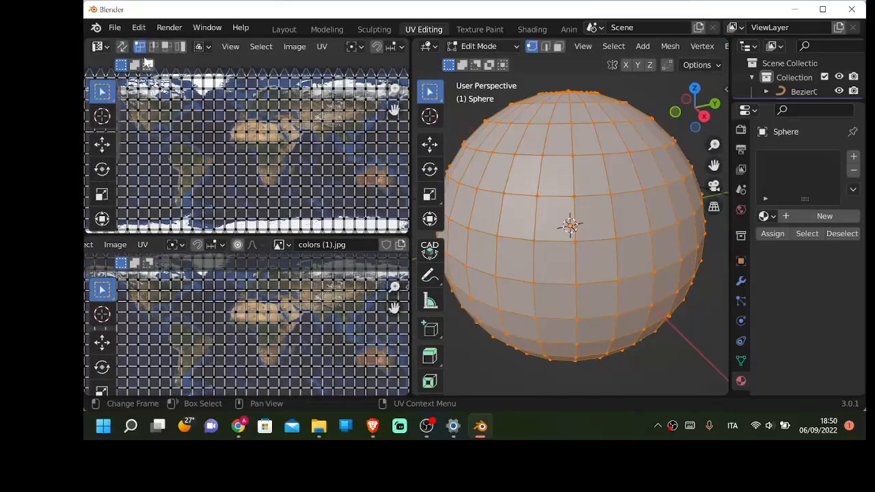
left_click(100, 47)
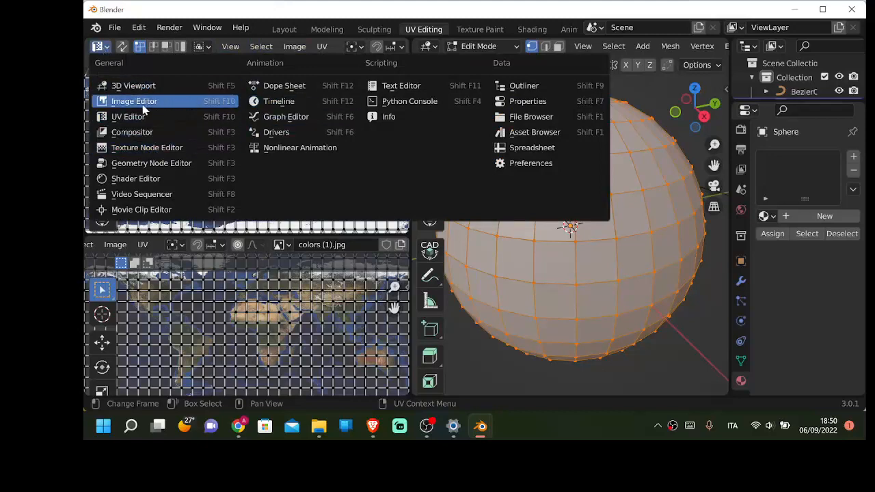
left_click(161, 178)
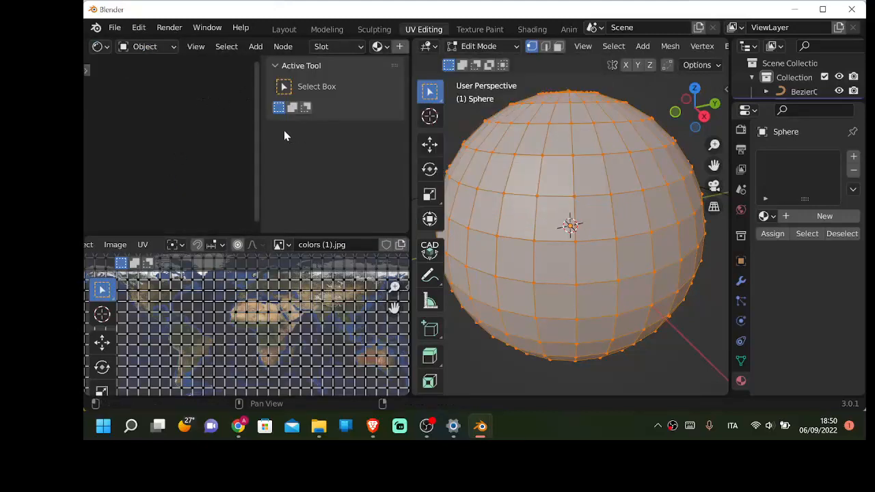
key("n")
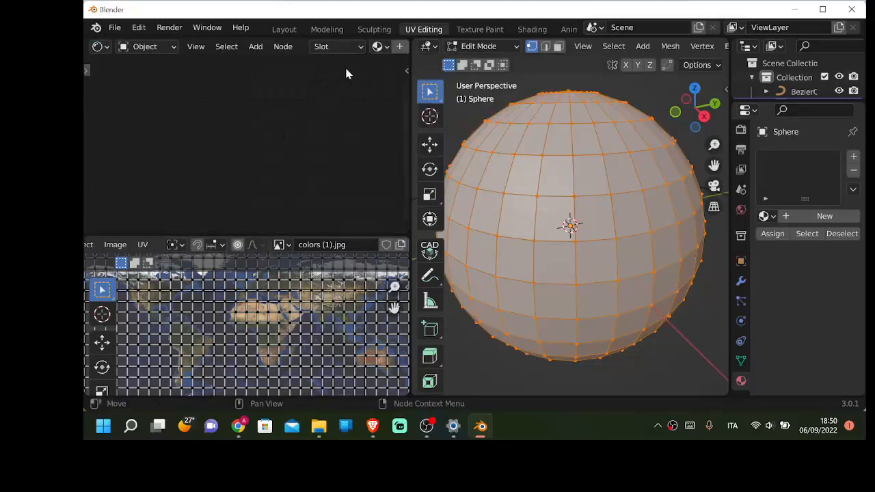
Step: Create a new node-based material for the sphere in the Shader Editor
scroll(376, 52, "down", 5)
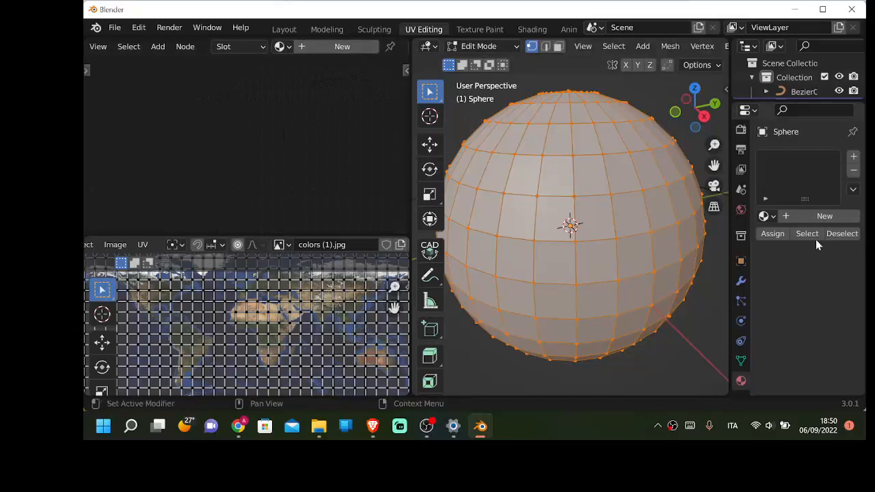
left_click(340, 47)
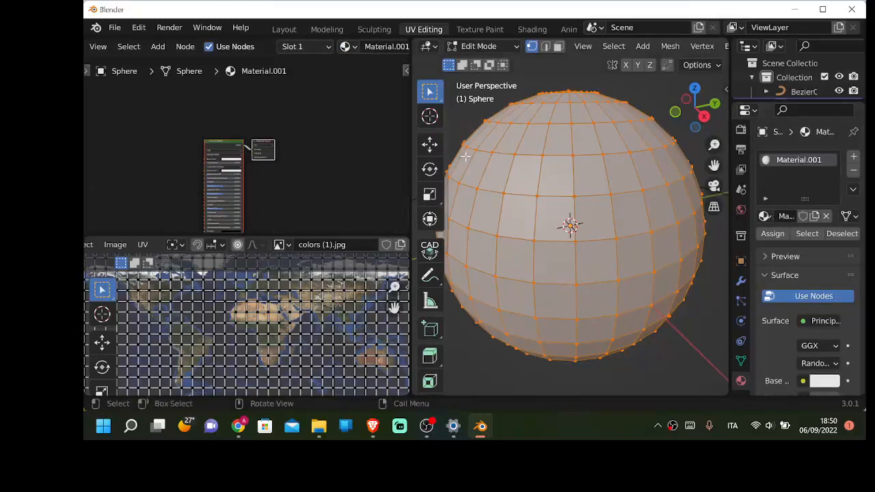
scroll(185, 179, "up", 4)
scroll(223, 182, "up", 1)
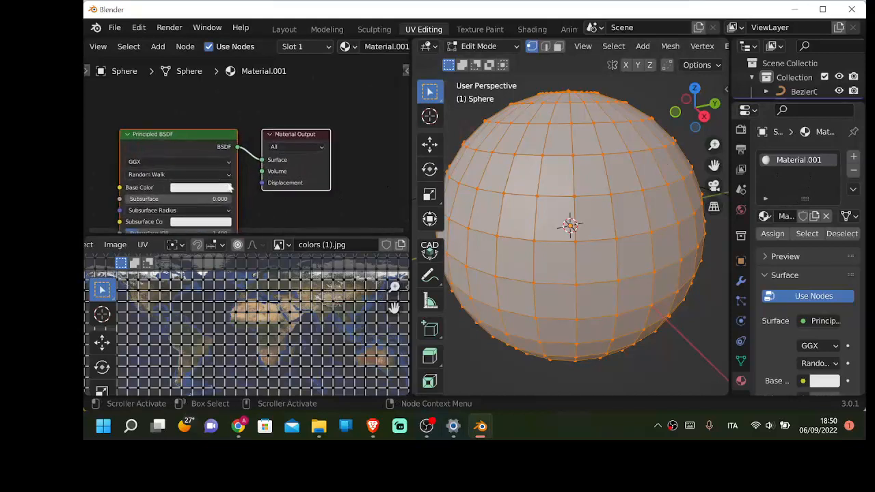
Step: Connect an Image Texture to the Base Color of the sphere's Principled BSDF
middle_click_drag(240, 186, 327, 145)
scroll(327, 146, "down", 2)
scroll(326, 149, "down", 3)
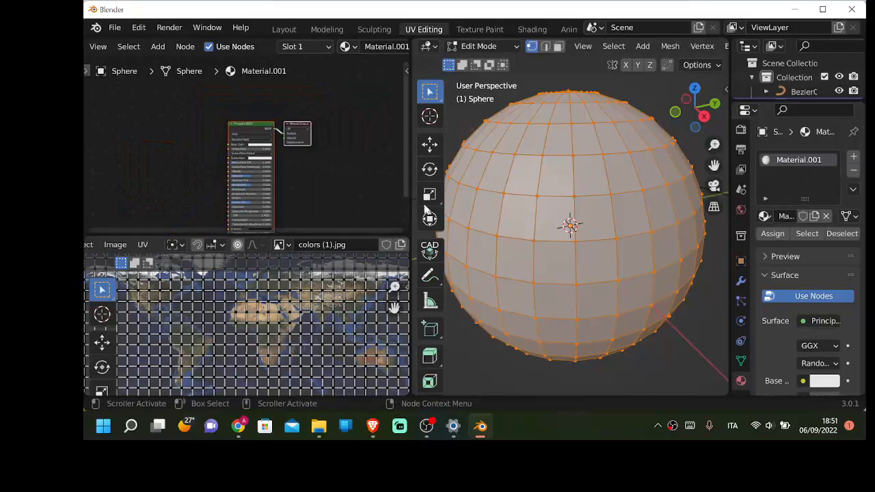
scroll(759, 239, "down", 2)
left_click(803, 331)
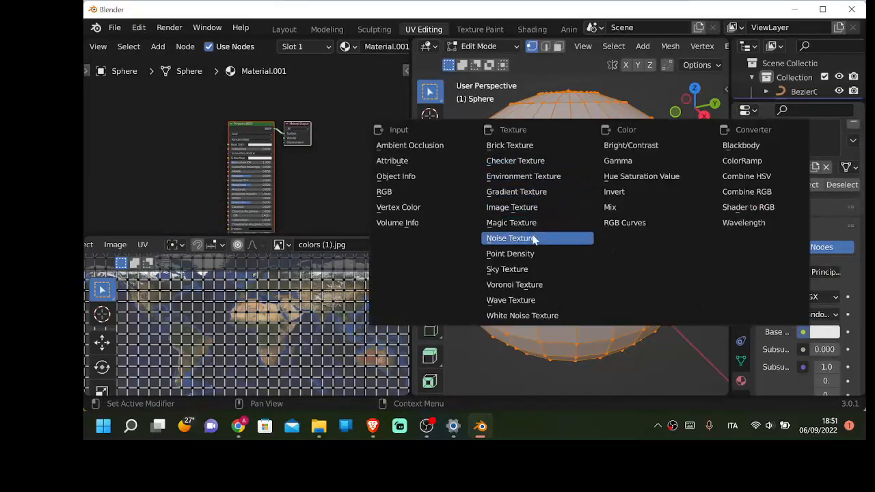
left_click(511, 208)
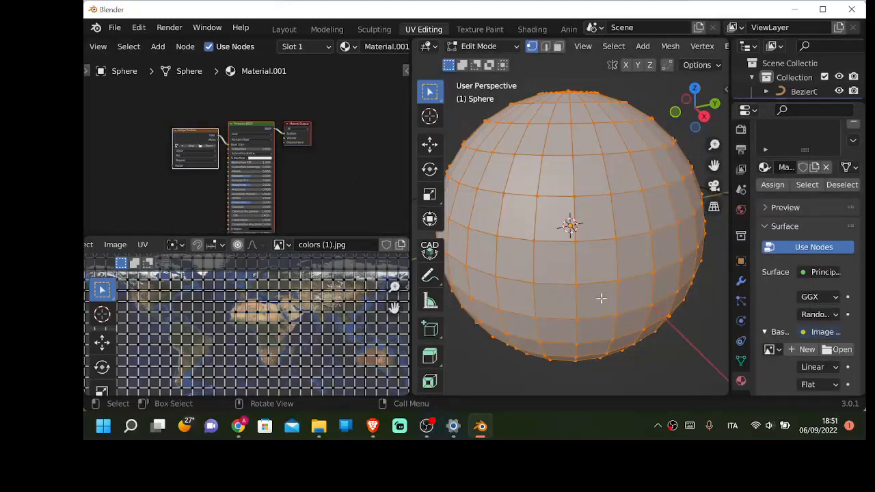
Step: Assign the already loaded colors (1).jpg to the Image Texture and display the 3D viewport in Material Preview shading
scroll(184, 149, "up", 3)
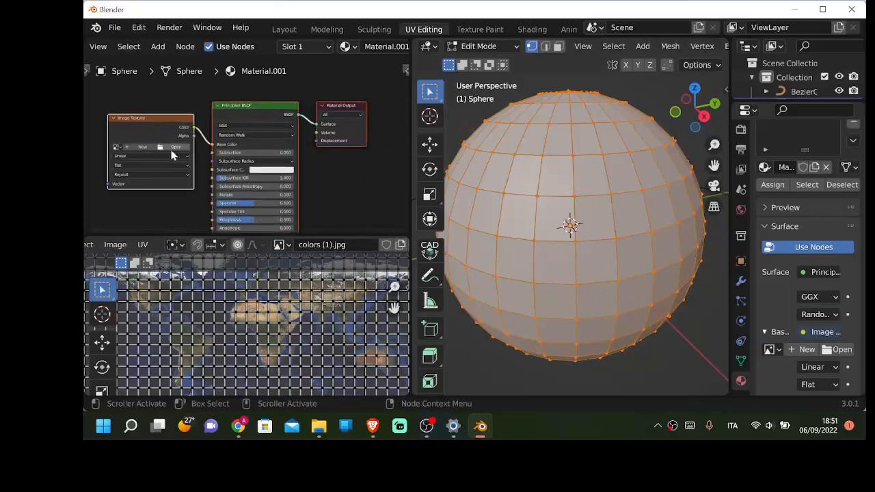
left_click(769, 349)
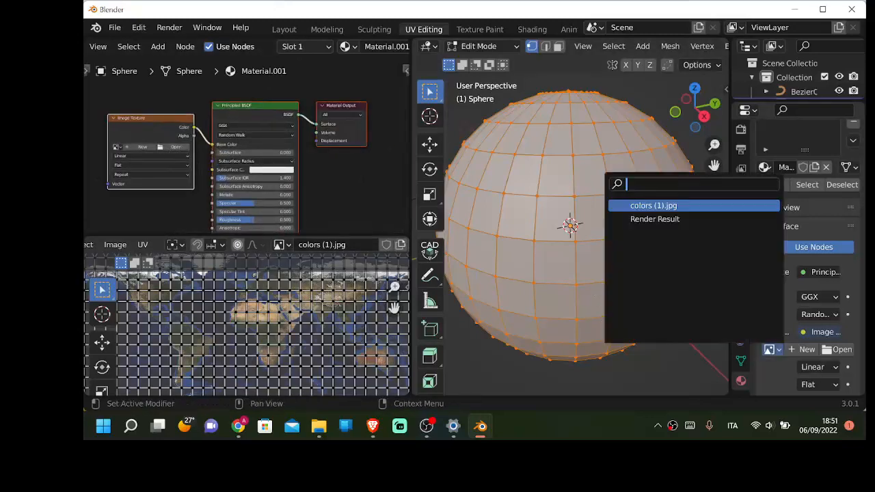
left_click(653, 205)
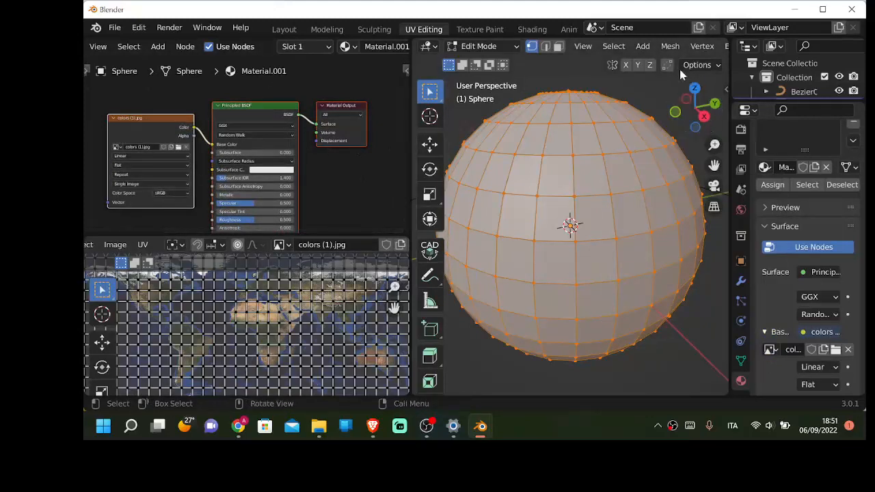
scroll(683, 49, "down", 10)
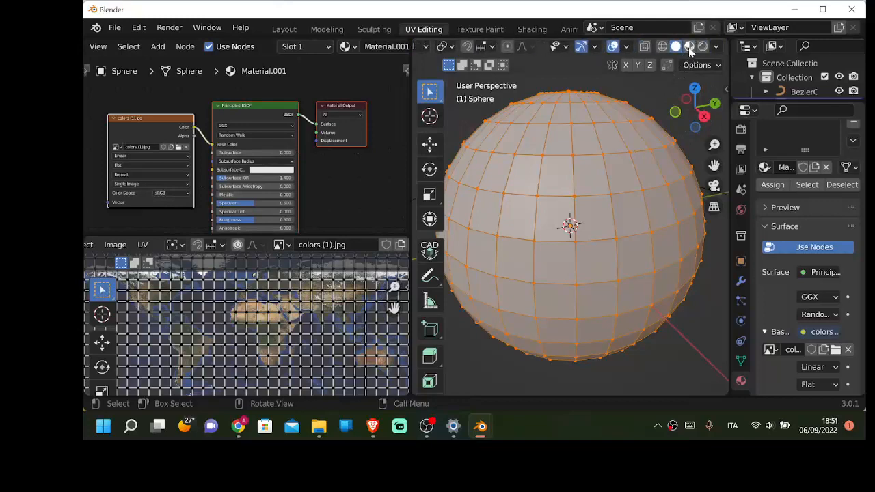
left_click(689, 46)
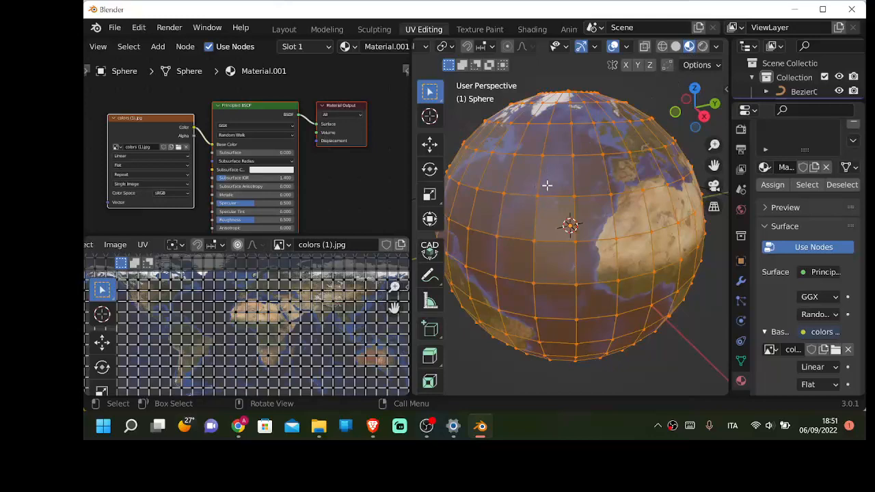
Step: Deselect the sphere's vertices and close the Shader Editor area so the UV editor takes over its space
scroll(547, 186, "down", 3)
scroll(547, 185, "up", 3)
scroll(549, 186, "down", 5)
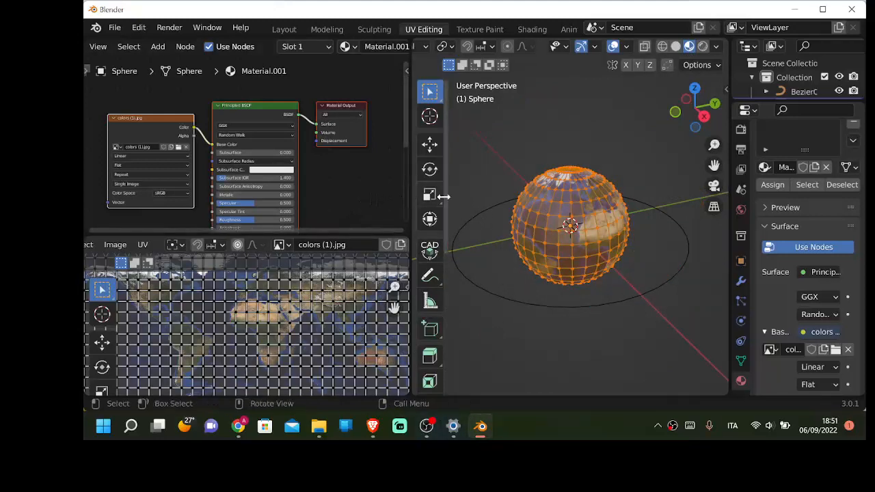
left_click(484, 172)
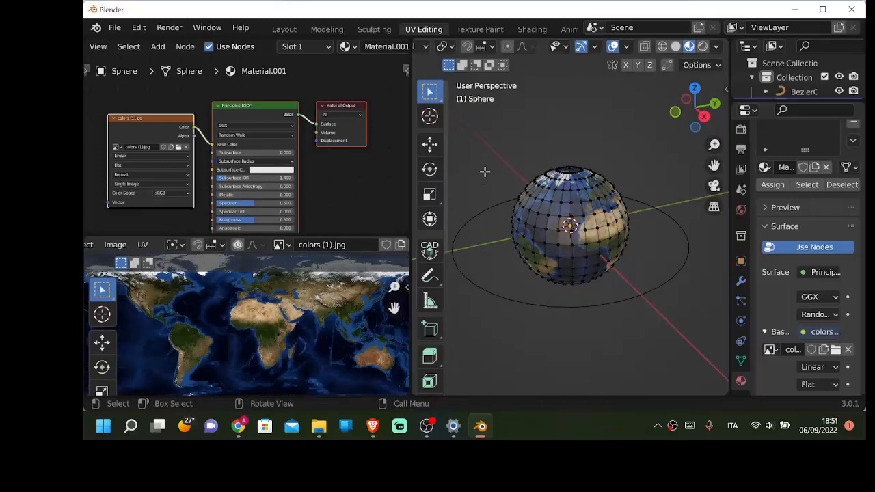
key("shift")
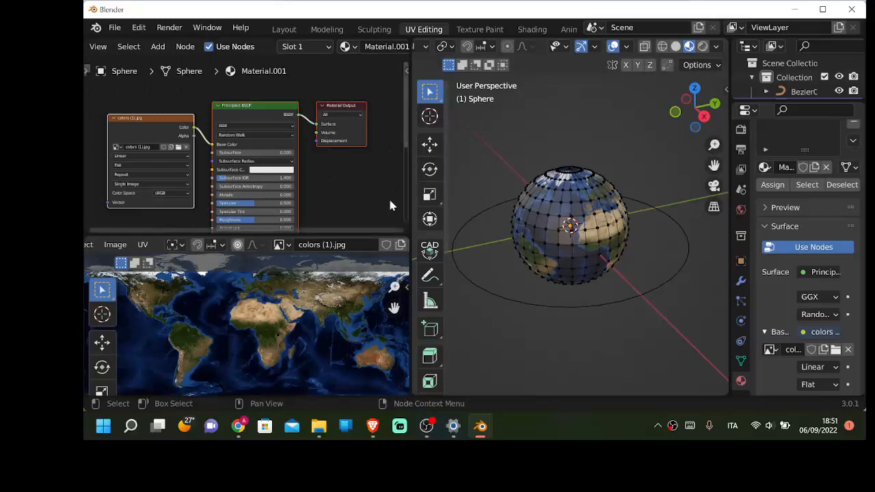
left_click_drag(408, 237, 402, 123)
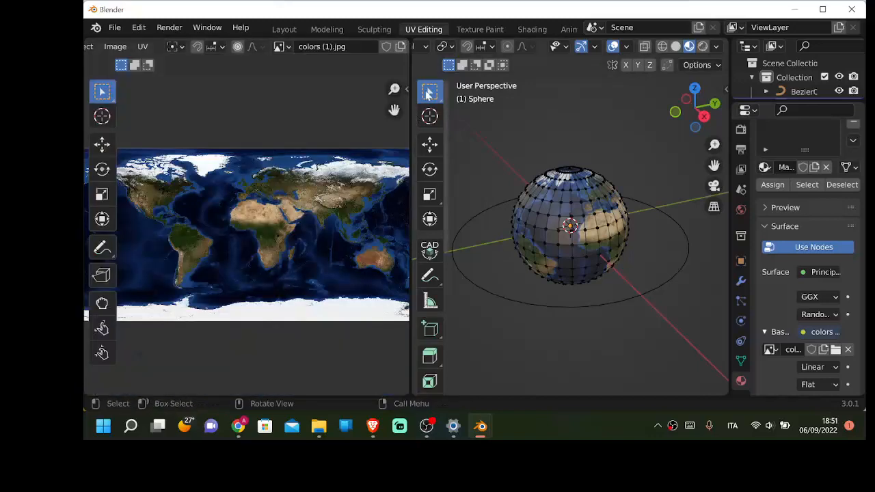
Step: Switch to the Layout workspace and display the textured globe in Material Preview shading
left_click(279, 30)
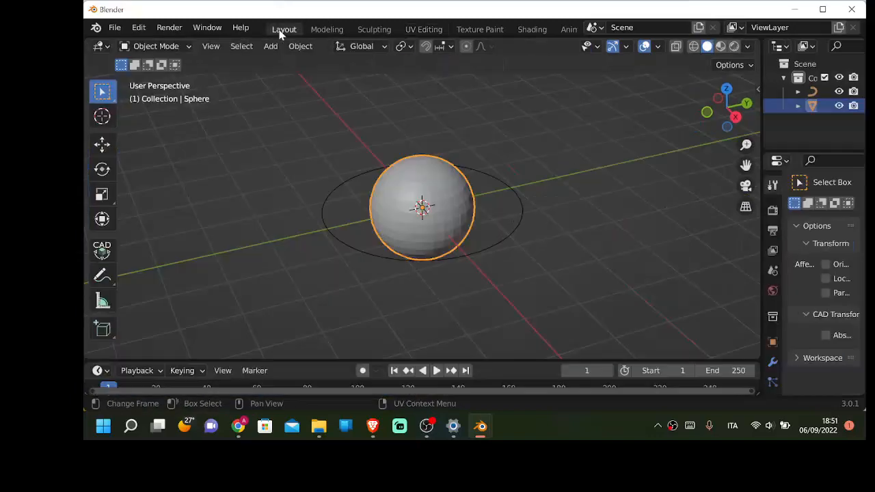
left_click(721, 46)
scroll(393, 187, "up", 2)
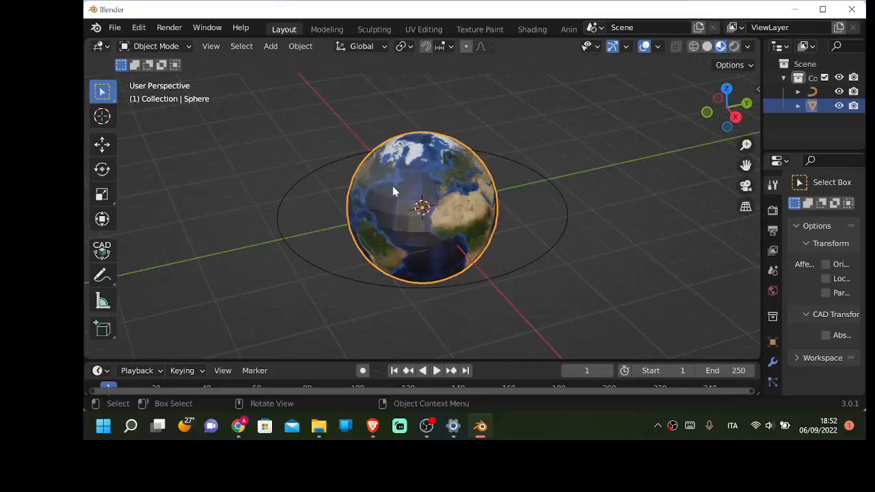
middle_click_drag(393, 187, 453, 214)
scroll(465, 206, "down", 3)
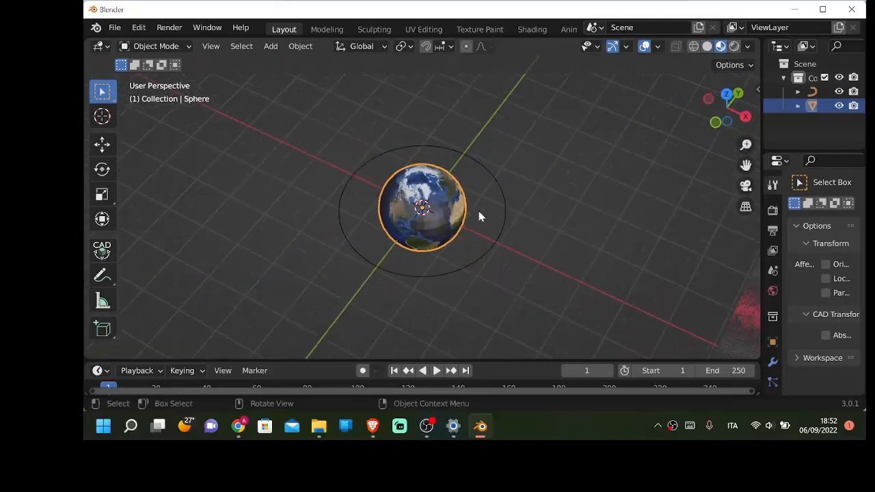
left_click(748, 46)
left_click(728, 150)
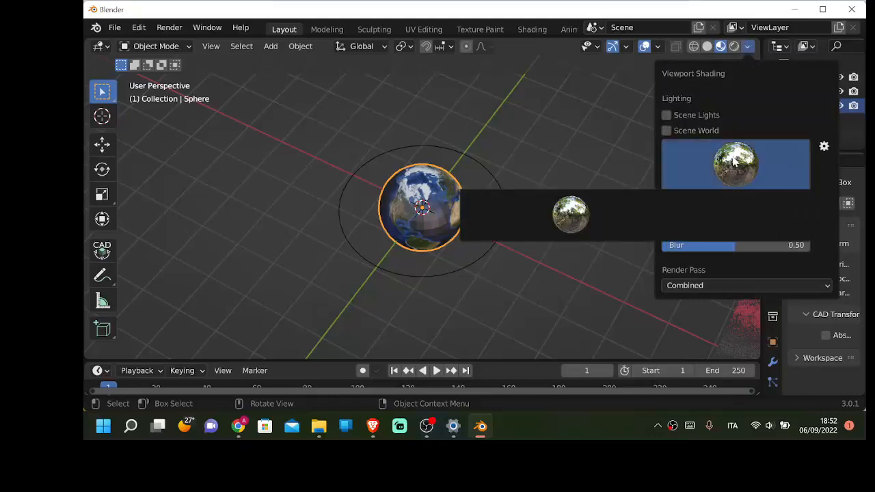
left_click(573, 217)
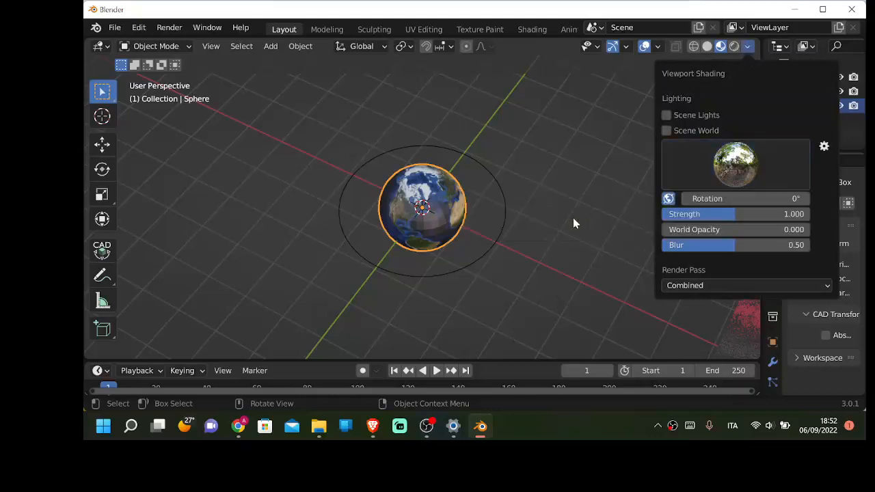
left_click(694, 46)
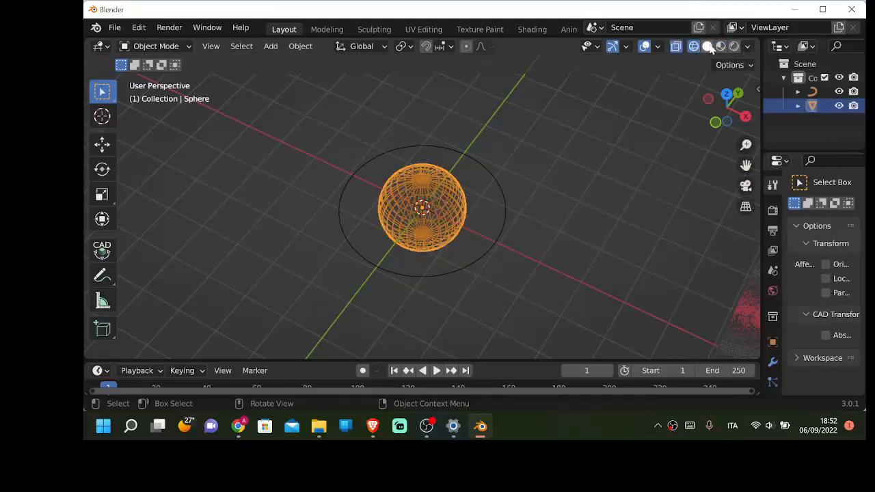
left_click(707, 46)
left_click(748, 46)
left_click(753, 46)
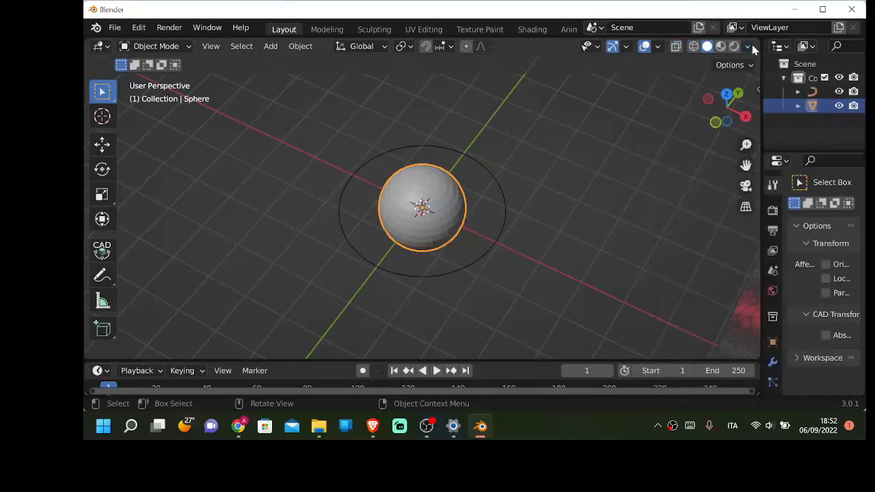
left_click(752, 46)
left_click(752, 46)
left_click(746, 63)
left_click(747, 65)
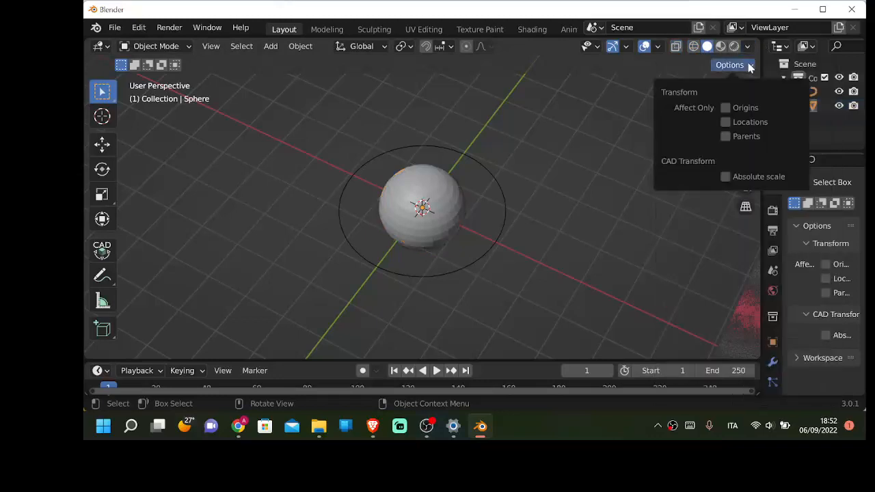
Step: Set the 3D viewport's Clip Start to 2.9 mm in the view settings and hide the sidebar
left_click(758, 89)
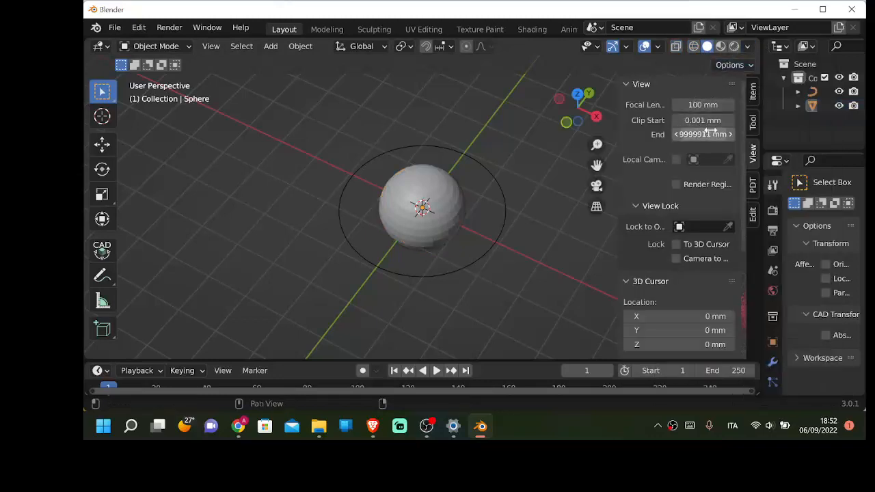
mouse_move(702, 126)
left_mouse_down()
mouse_move(720, 127)
mouse_move(696, 120)
mouse_move(710, 121)
left_mouse_up()
scroll(565, 218, "down", 5)
scroll(565, 217, "down", 4)
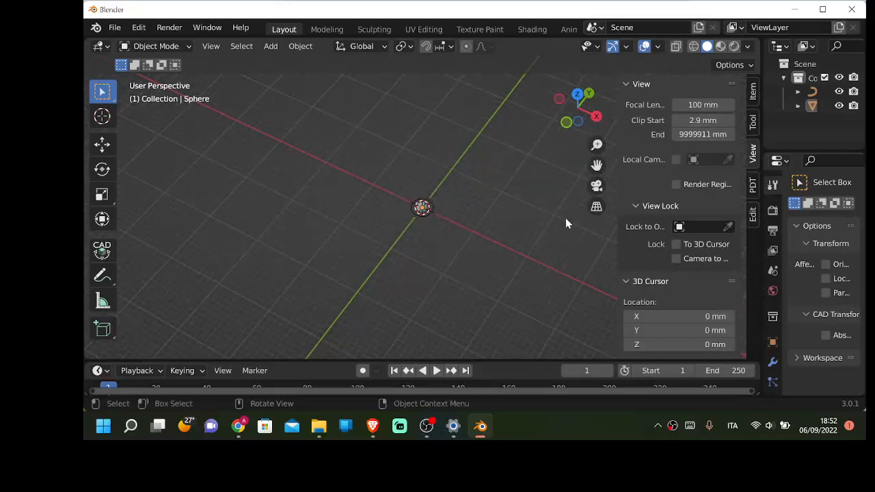
scroll(567, 220, "up", 2)
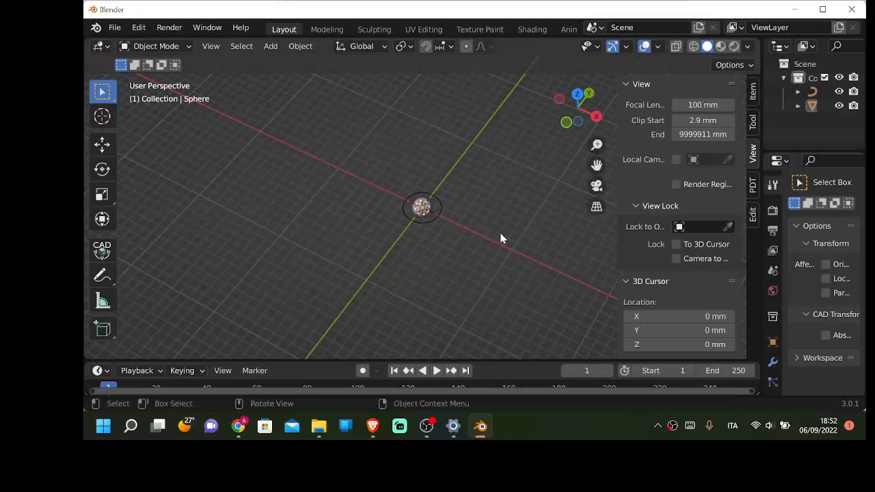
key("n")
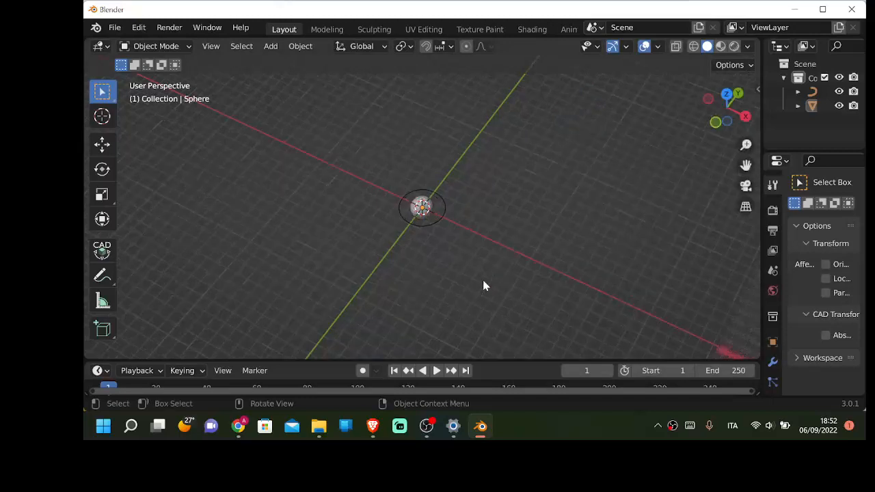
Step: Return the 3D viewport to Material Preview shading with the globe shown close up
scroll(483, 279, "up", 6)
scroll(482, 281, "up", 2)
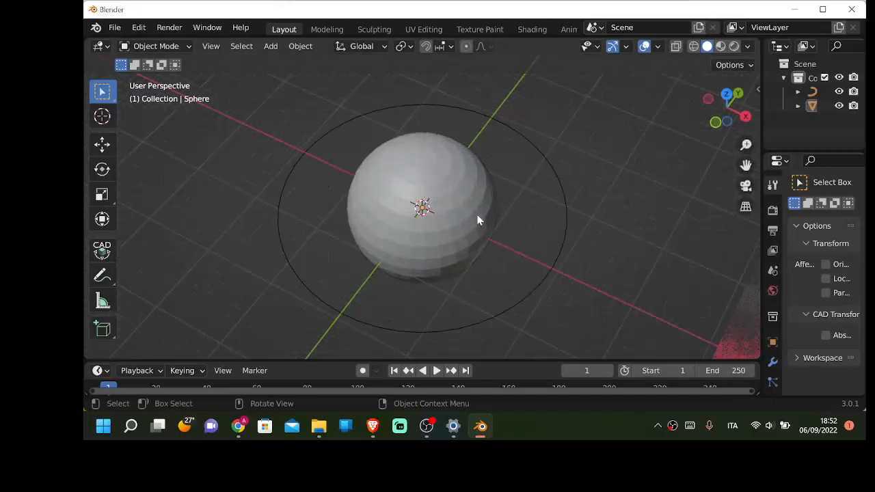
left_click(720, 46)
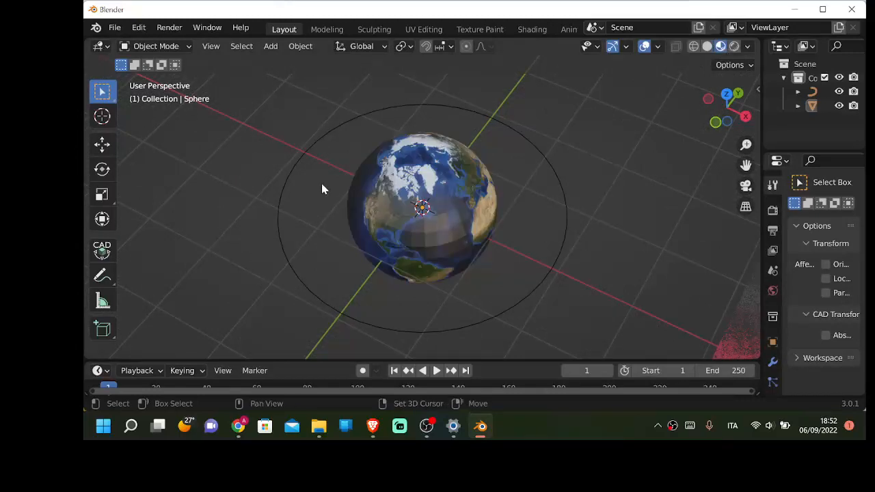
Step: Add an ico sphere at the globe's centre and scale it down to a little under a third of the globe's diameter
key("shift+a")
mouse_move(318, 126)
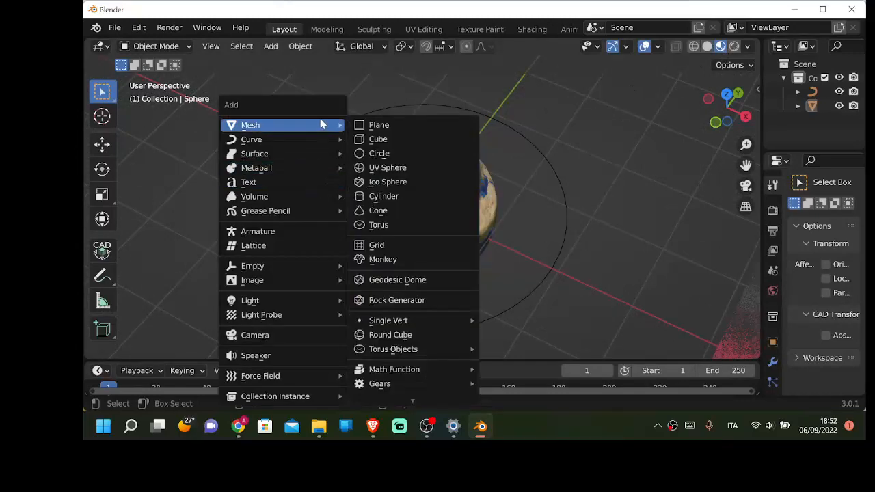
left_click(378, 186)
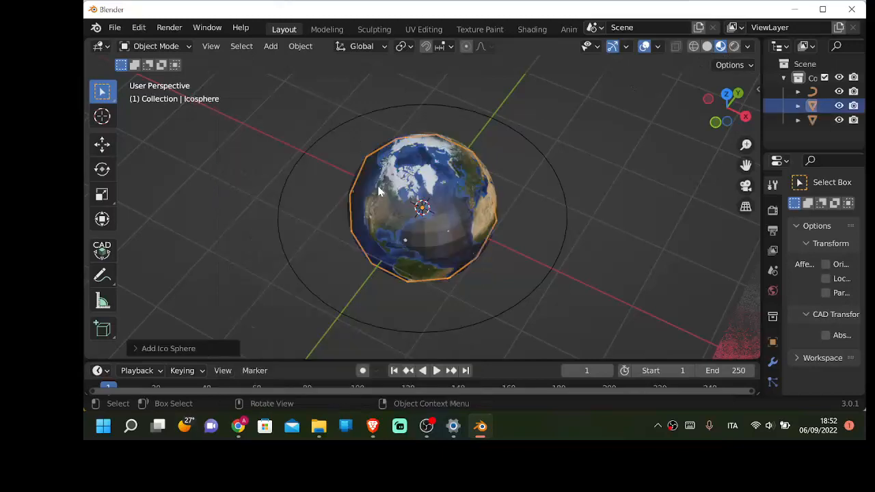
key("s")
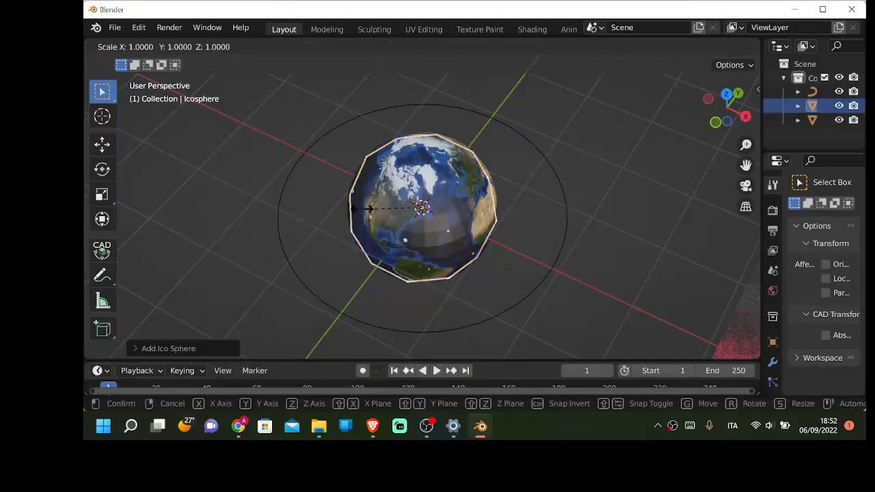
left_click(414, 197)
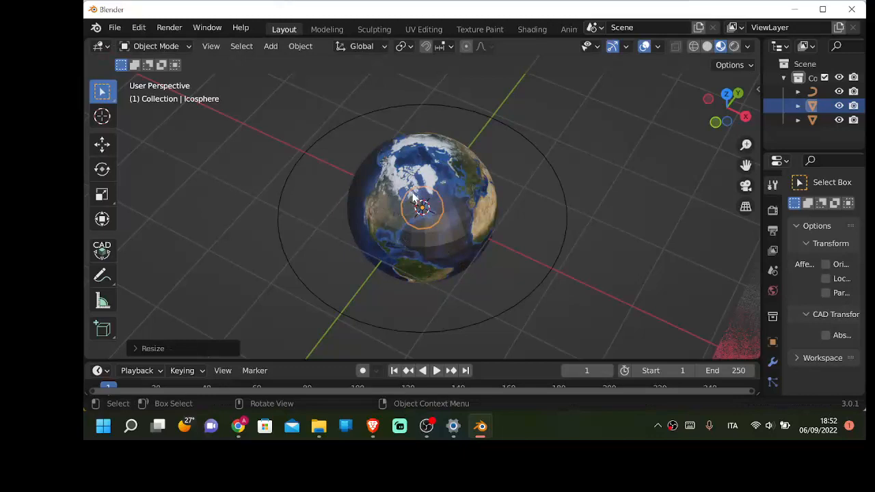
Step: Move the small ico sphere out of the globe to a spot beside the Bezier circle
key("g")
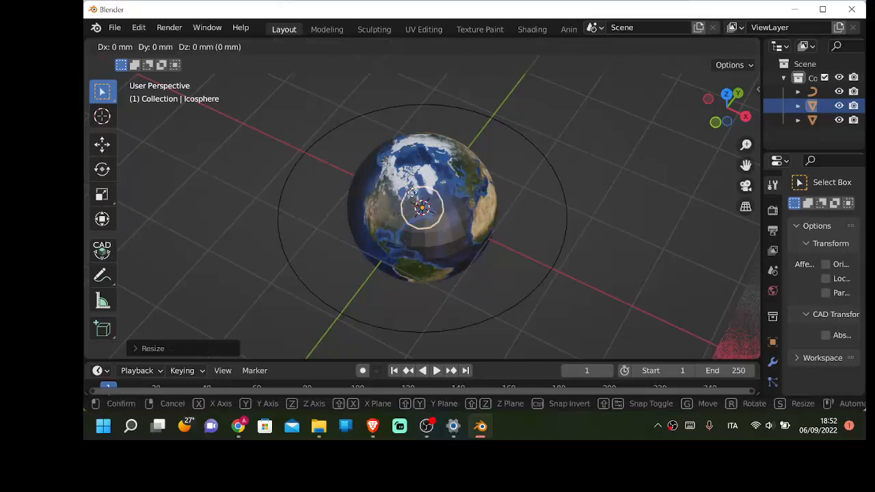
left_click(274, 176)
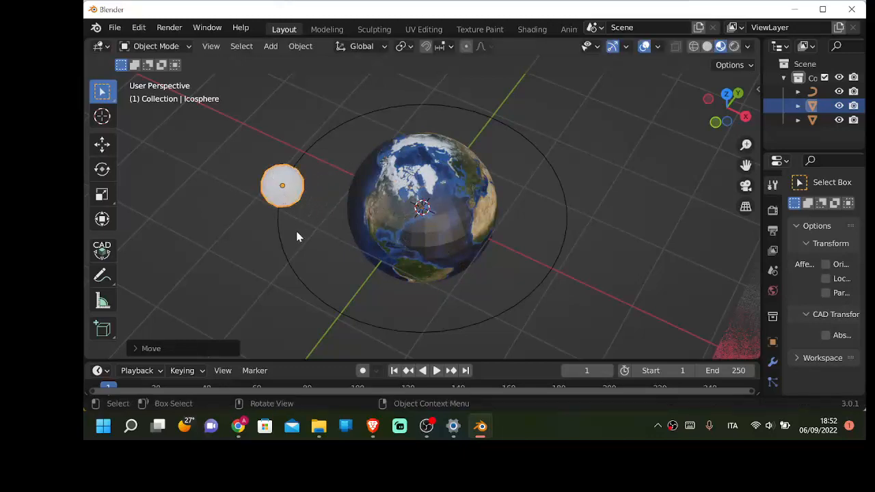
middle_click_drag(315, 234, 262, 207)
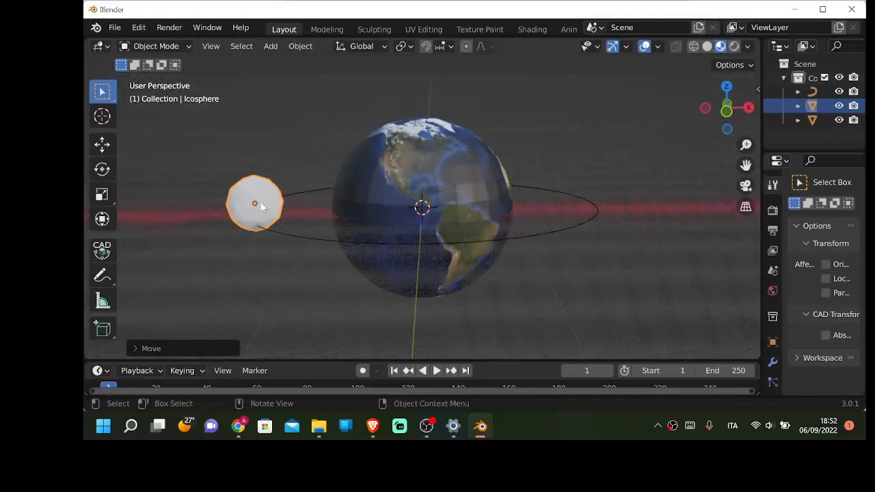
Step: Add a Clamp To object constraint to the ico sphere
scroll(775, 364, "down", 3)
scroll(775, 364, "down", 2)
left_click(772, 340)
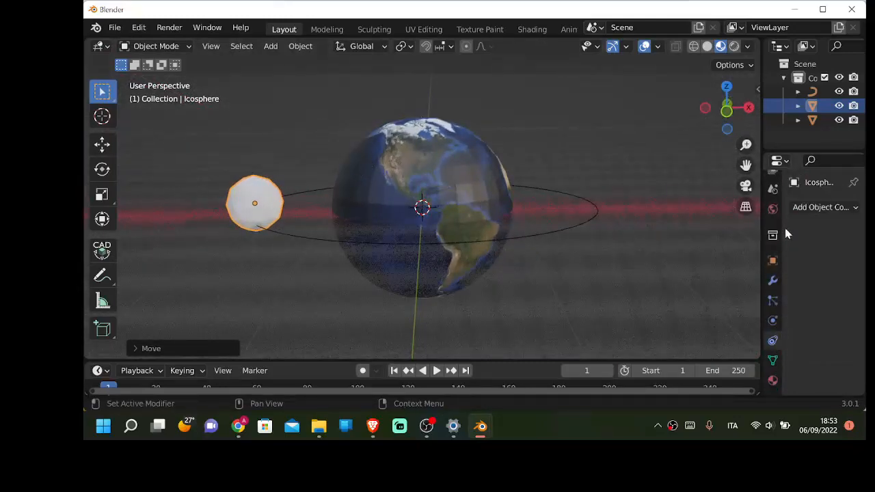
left_click(808, 209)
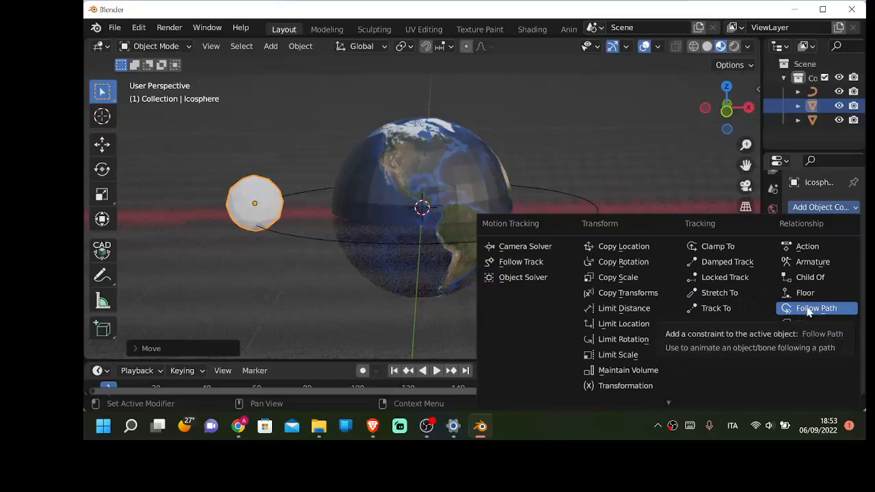
left_click(714, 247)
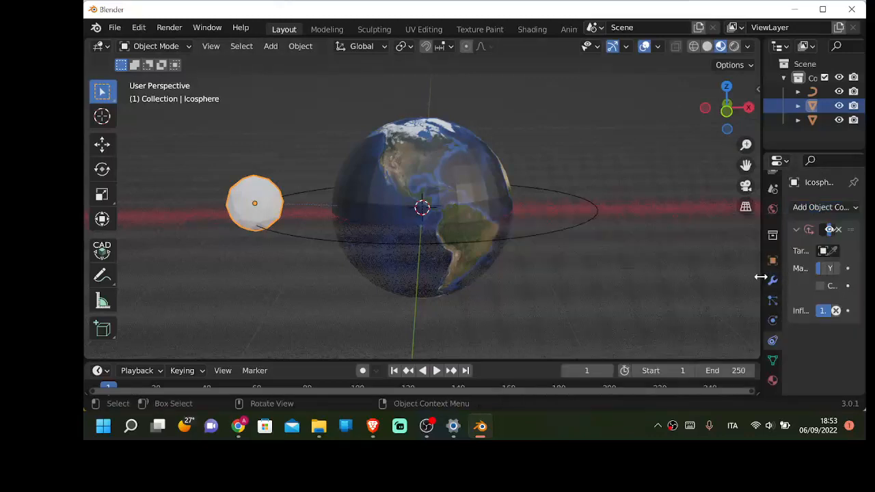
Step: Widen the Properties editor and set BezierCircle as the target of the Clamp To constraint
left_click_drag(761, 276, 641, 277)
left_click(777, 251)
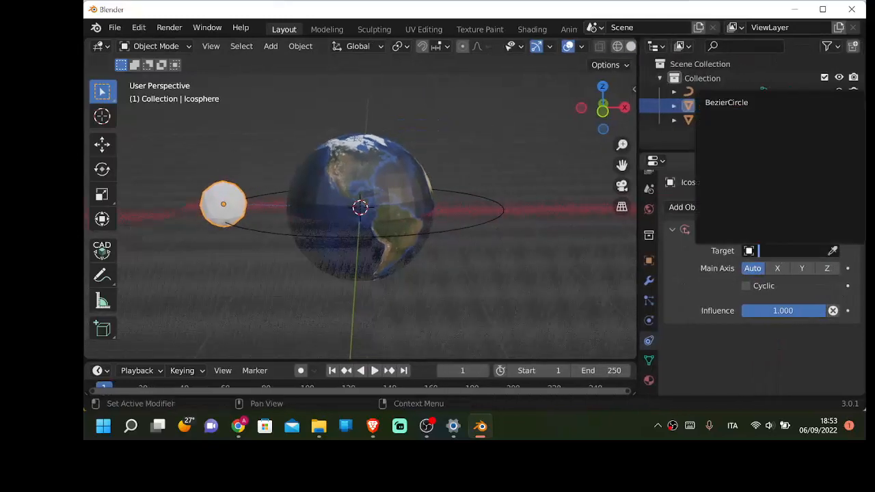
left_click(726, 103)
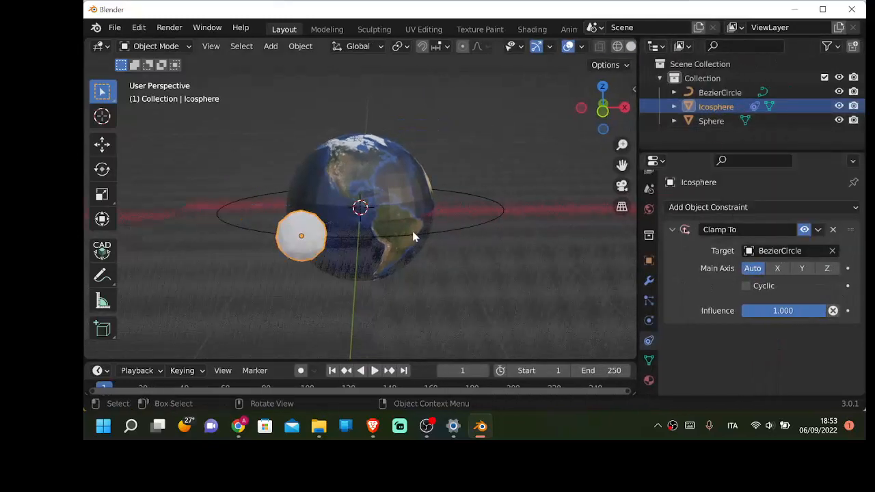
Step: Try the X and Y main axes of the Clamp To constraint and settle on Z, keeping Influence at 1.000
middle_click_drag(412, 231, 455, 305)
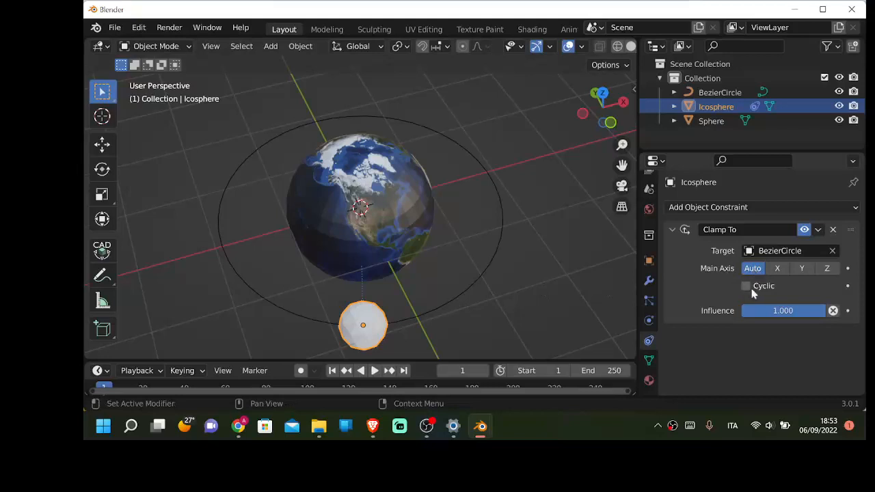
left_click_drag(791, 311, 828, 310)
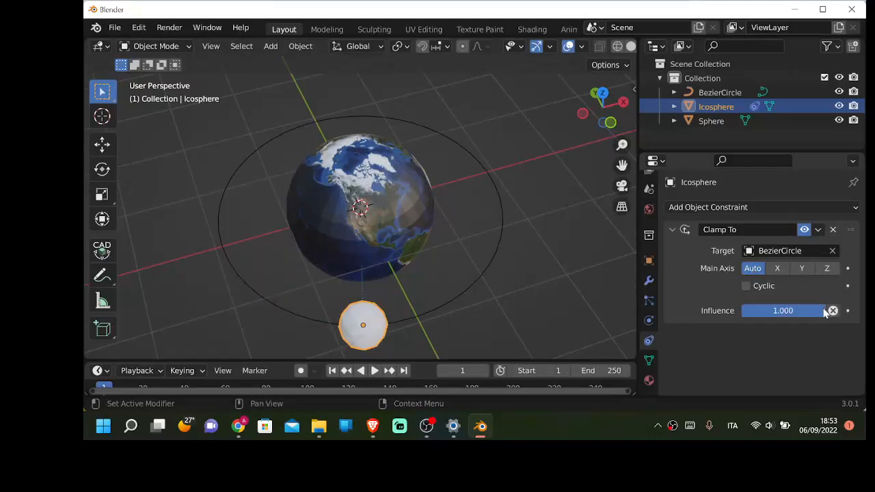
left_click(779, 268)
left_click(801, 269)
left_click(828, 270)
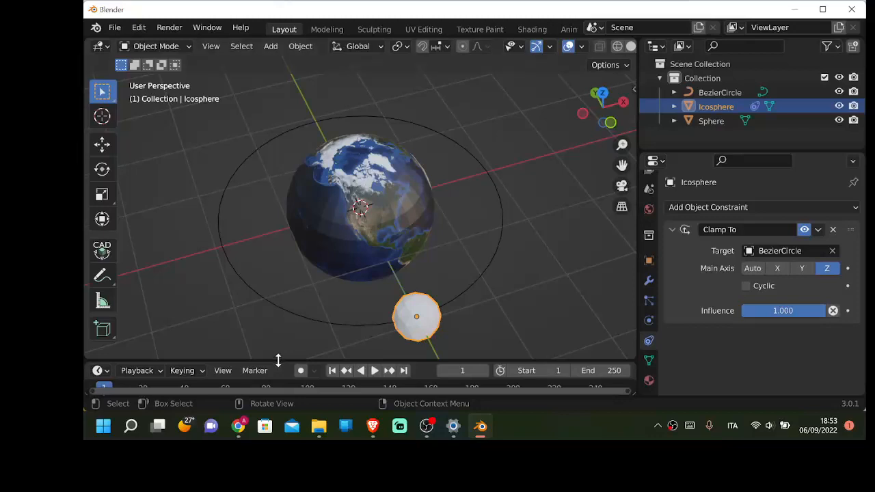
Step: Enlarge the Timeline area upward until its frame ruler and keyframe rows have room
left_click_drag(279, 360, 281, 269)
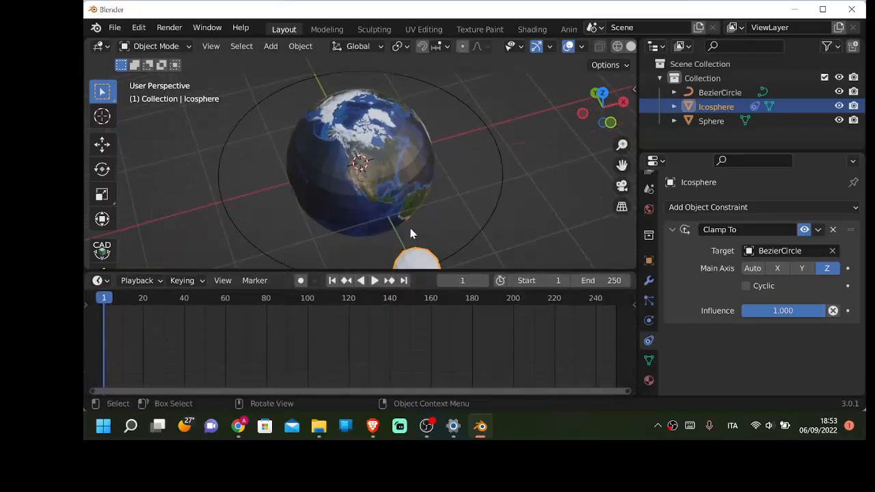
scroll(445, 229, "down", 2)
scroll(408, 239, "up", 3)
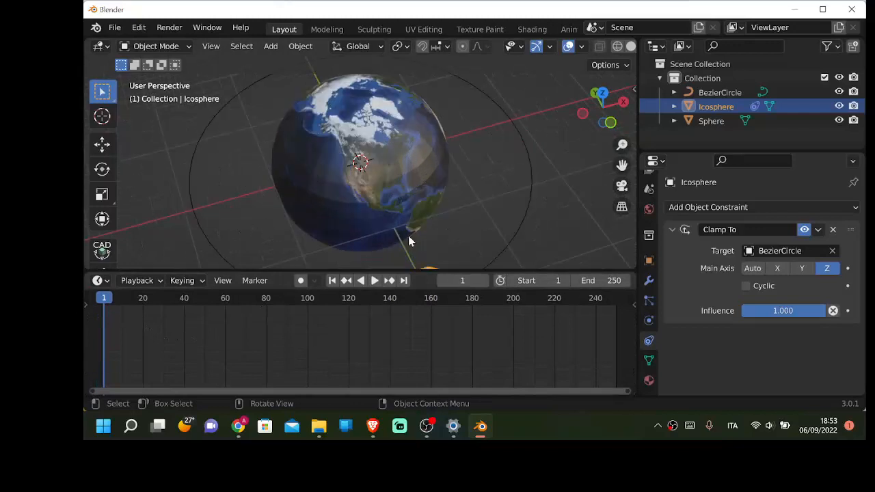
Step: Insert a Location, Rotation & Scale keyframe for the ico sphere at frame 1
scroll(408, 239, "down", 3)
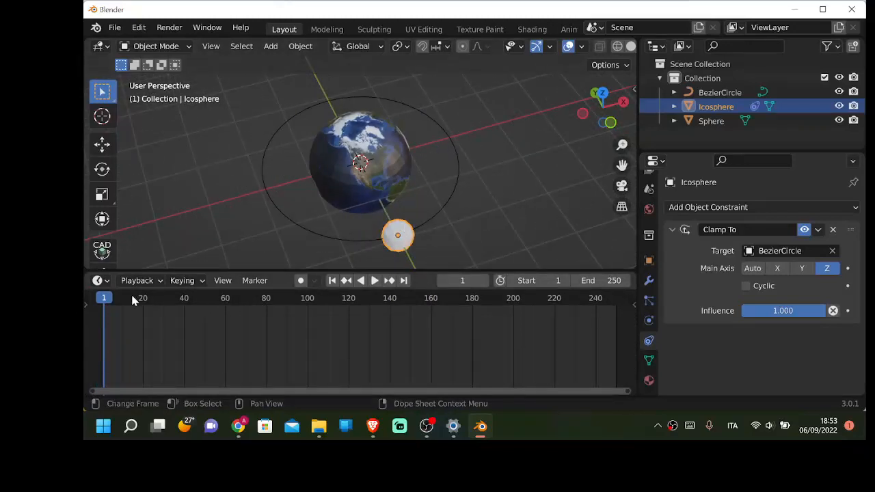
key("i")
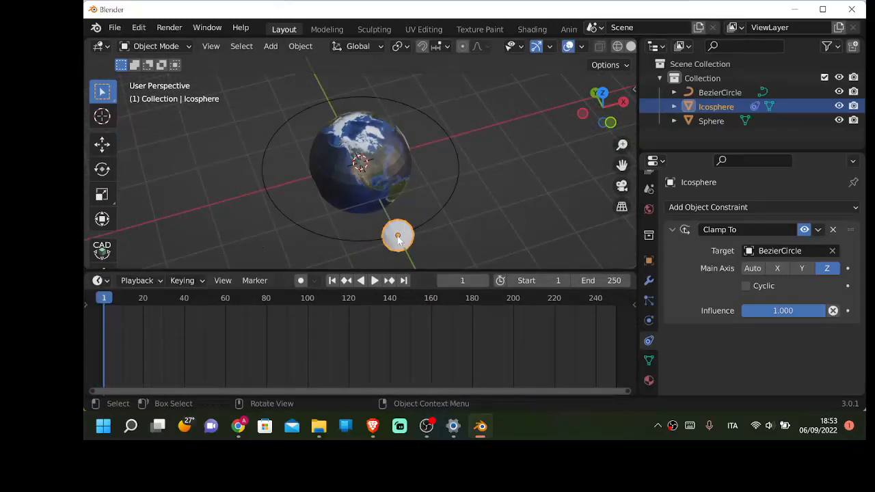
left_click(398, 239)
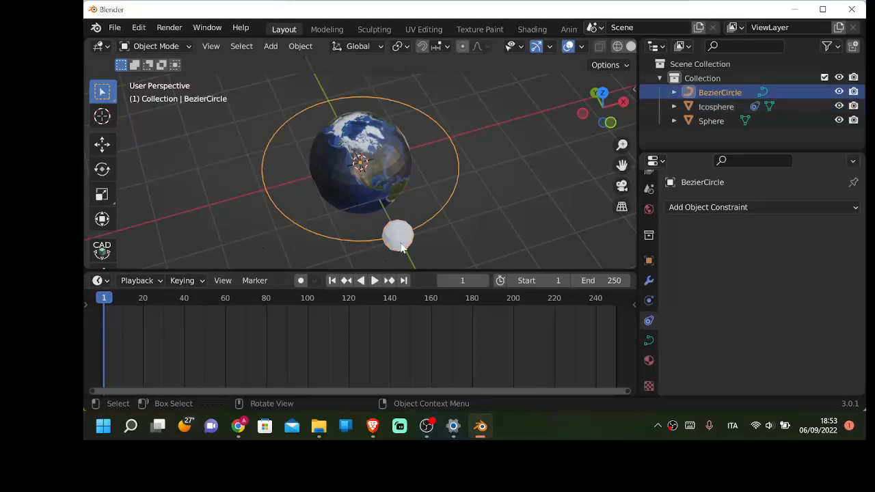
left_click(401, 245)
key("i")
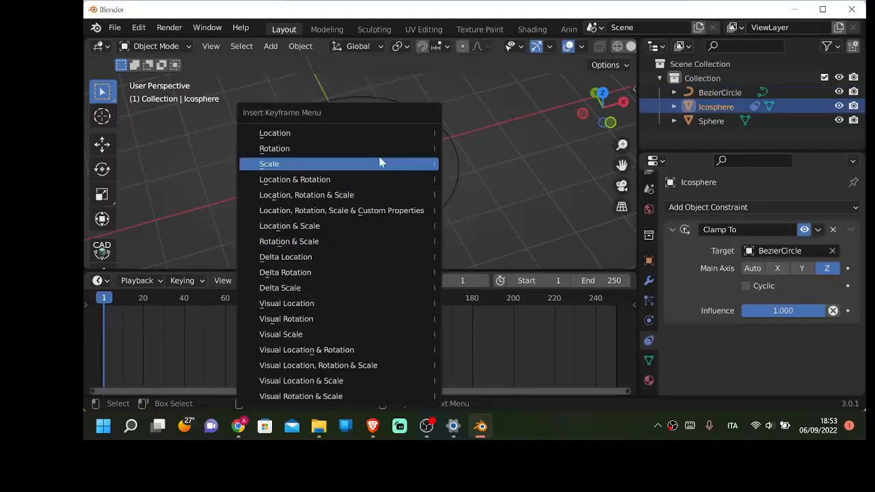
left_click(414, 195)
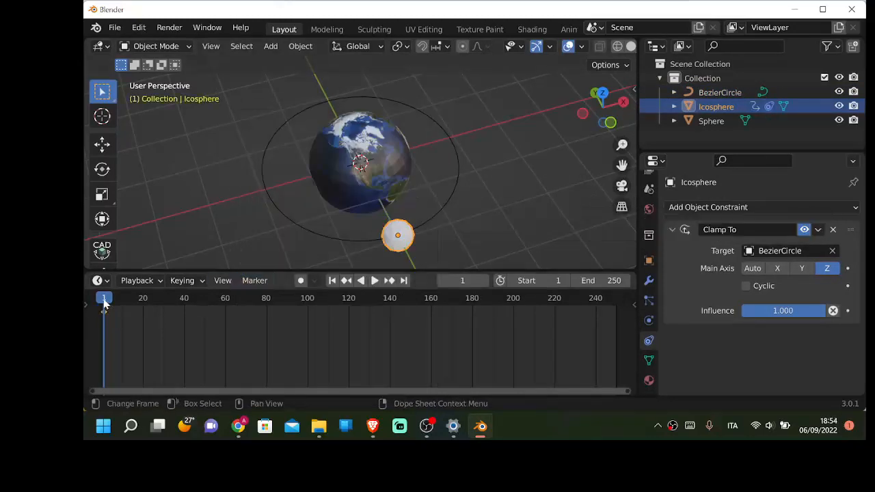
Step: Set the animation's end frame to 100 and make frame 100 the current frame
left_click_drag(104, 303, 324, 301)
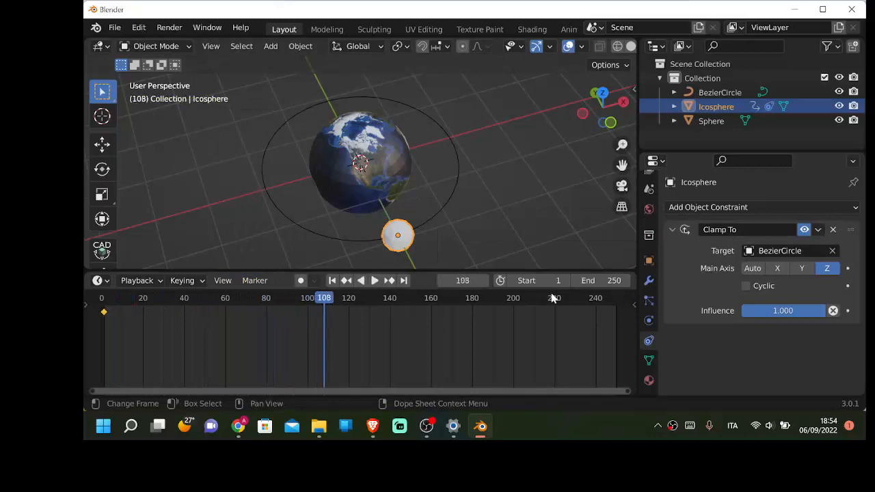
left_click(613, 280)
type("10")
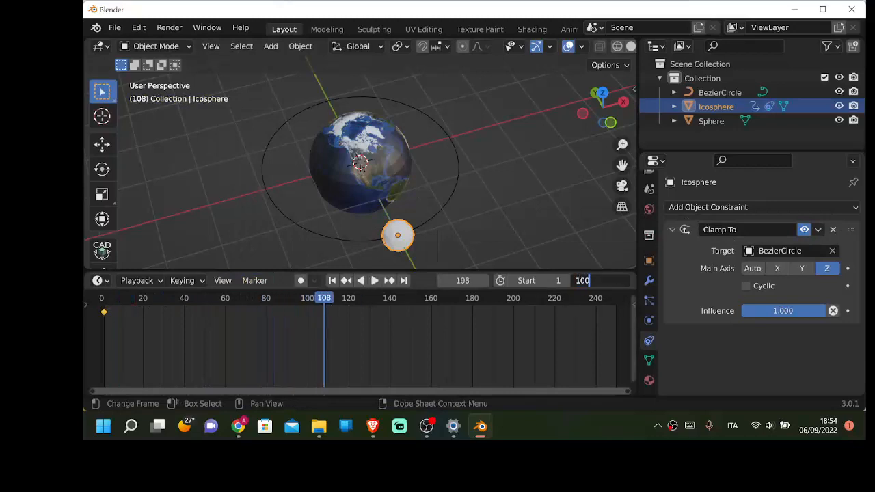
type("0")
key("Return")
key("space")
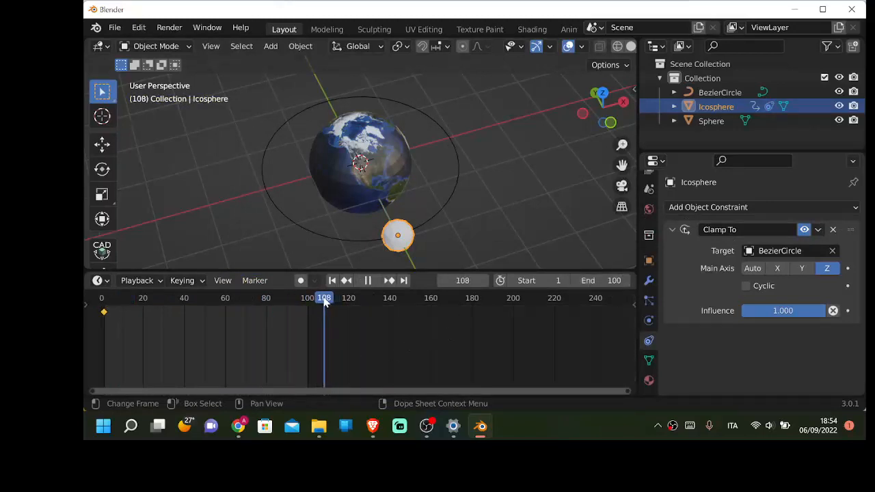
left_click_drag(324, 302, 307, 304)
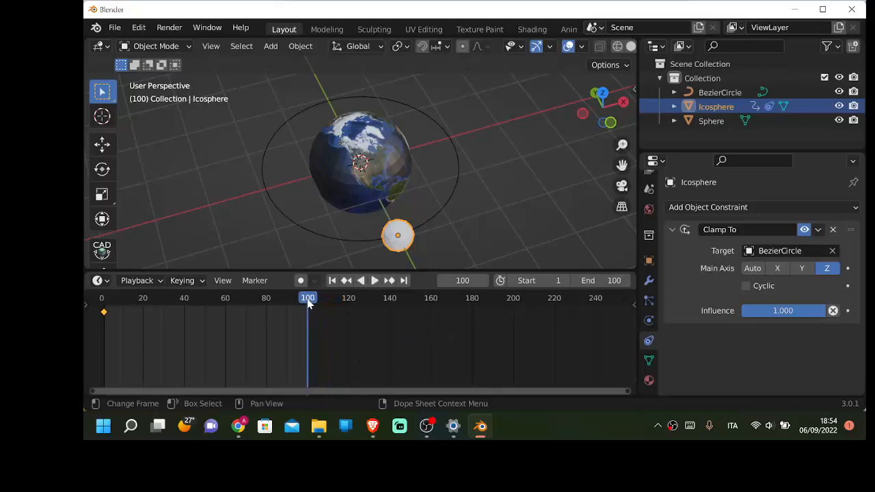
Step: Select the Bezier circle and display its object transform values
left_click(401, 239)
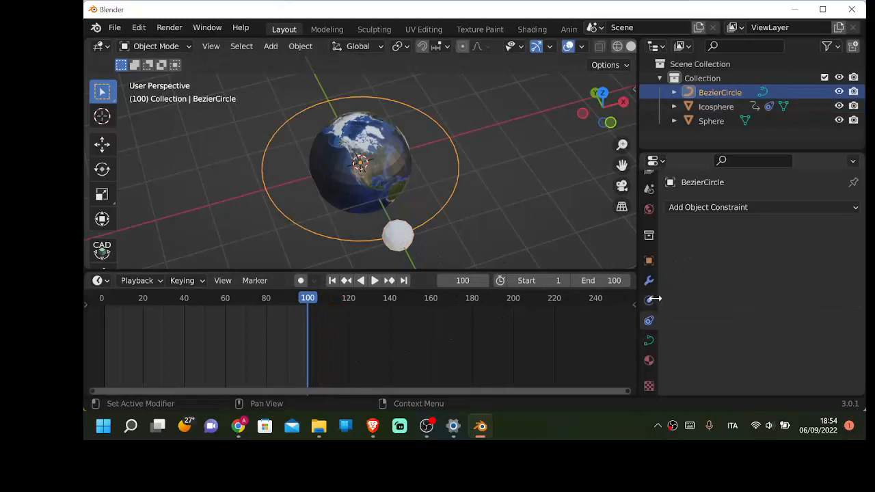
scroll(648, 318, "down", 1)
left_click(649, 256)
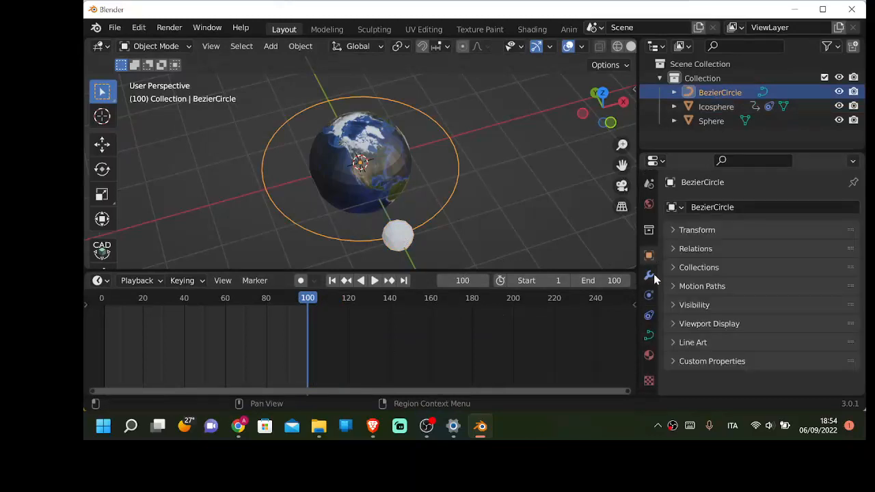
left_click(672, 231)
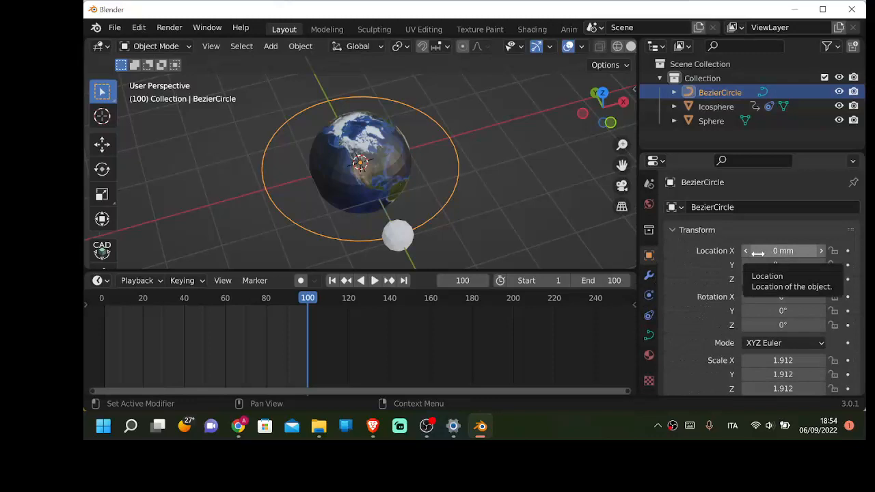
Step: Try shifting the Bezier circle 0.26 mm along X, and return its X location to 0 mm
left_click_drag(757, 253, 775, 254)
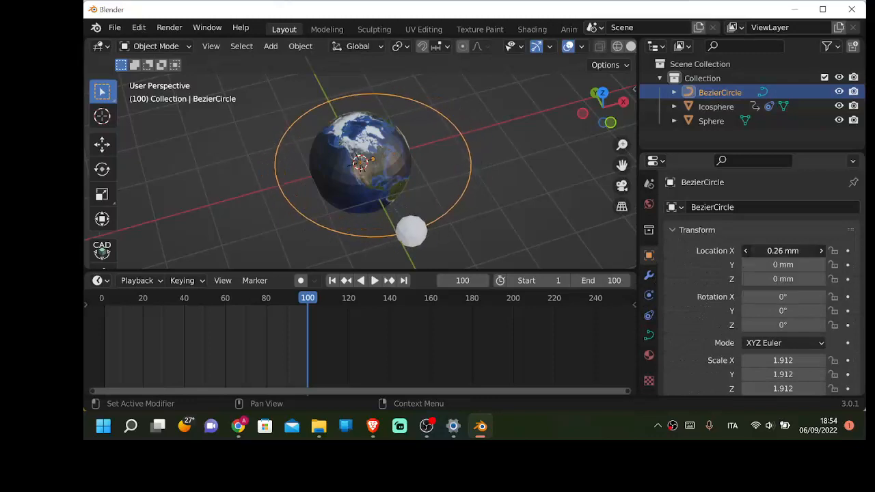
left_click(764, 253)
type("0")
key("Return")
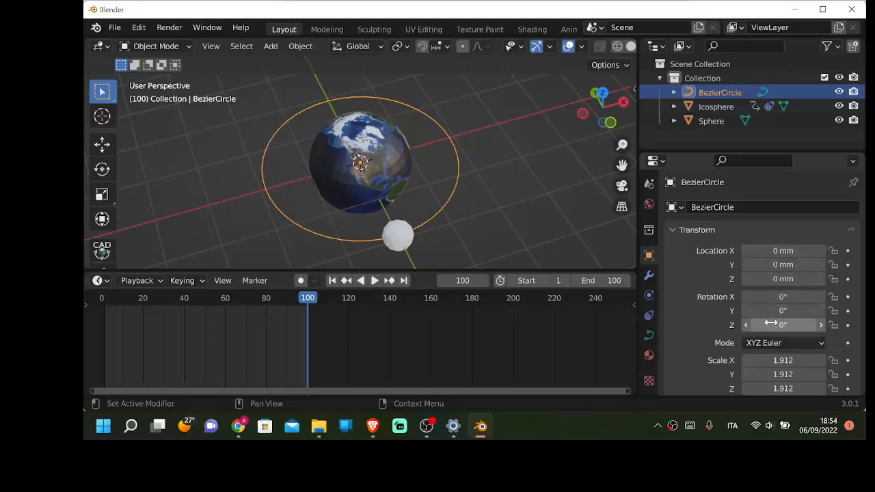
Step: Try Z rotations of 79.4°, 360°, 359° and 350° on the Bezier circle
left_click_drag(771, 325, 869, 325)
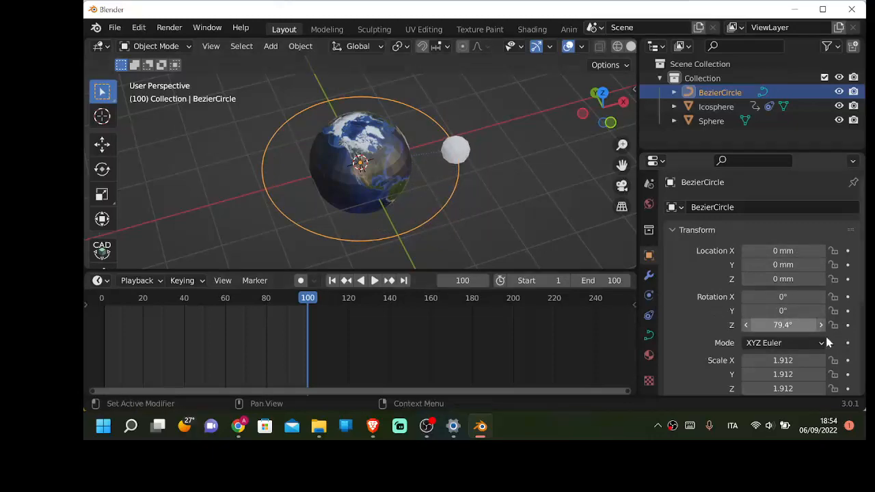
left_click(806, 326)
type("360")
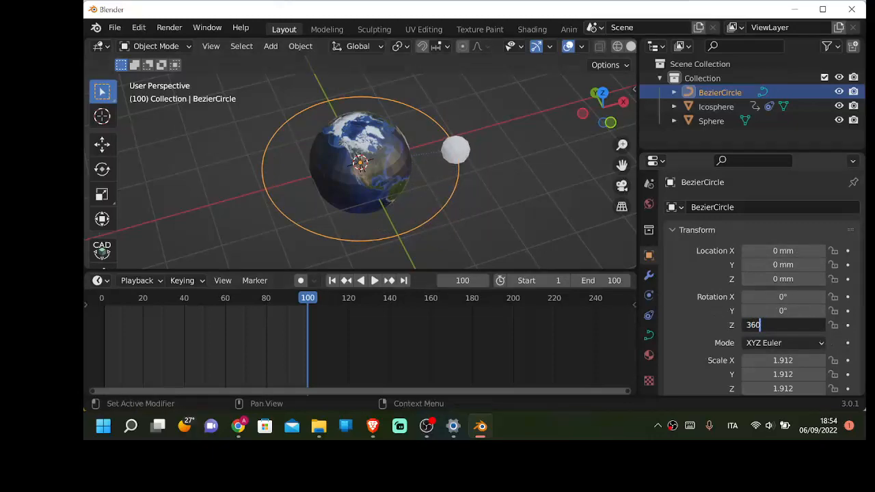
key("Return")
left_click(800, 326)
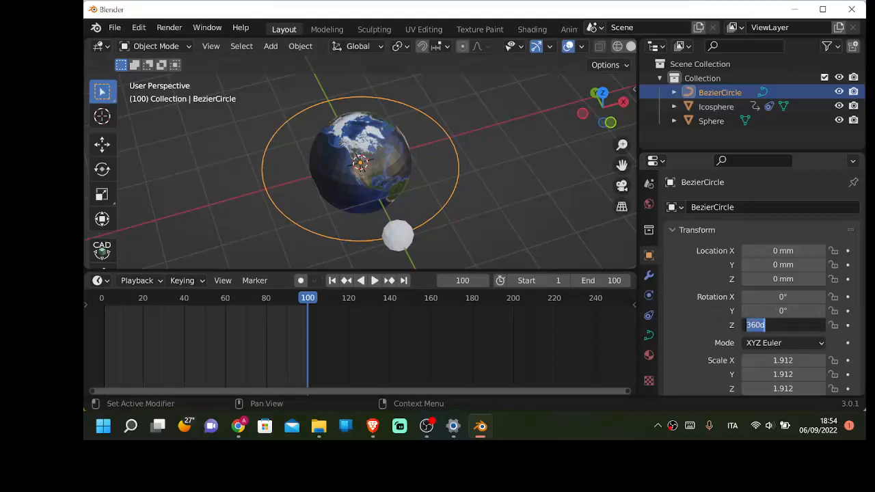
type("359")
key("Return")
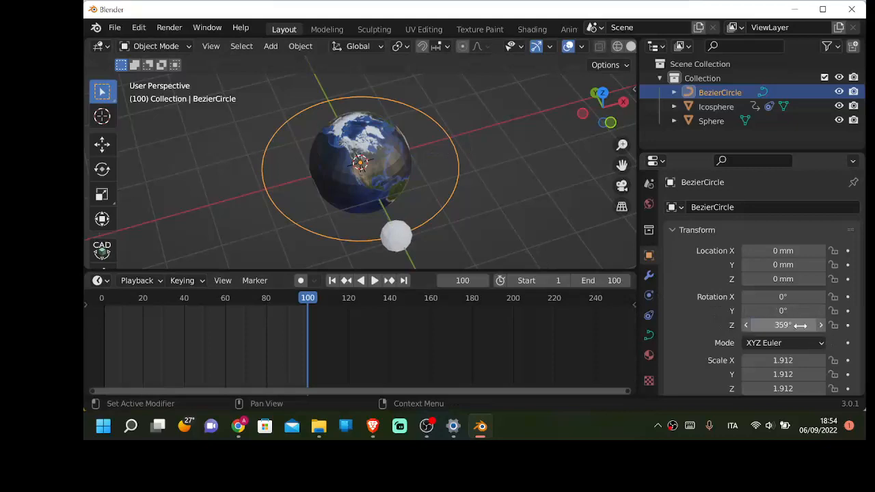
left_click(801, 325)
type("35")
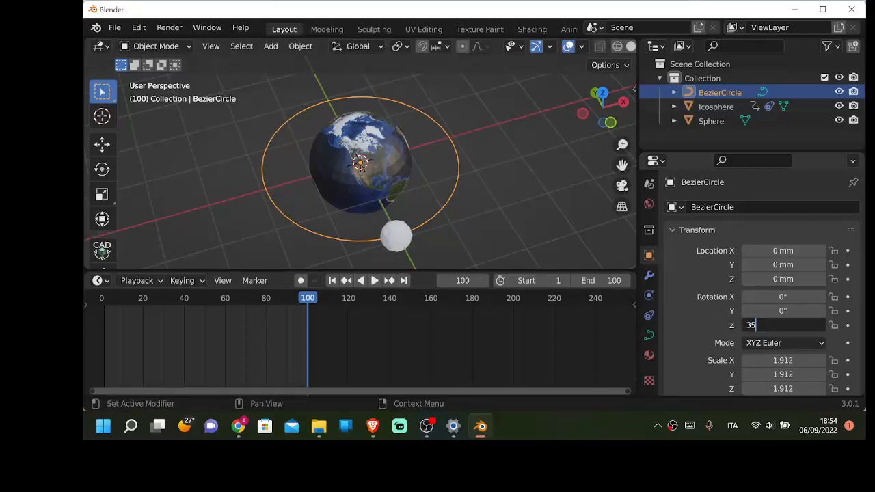
type("0")
key("Return")
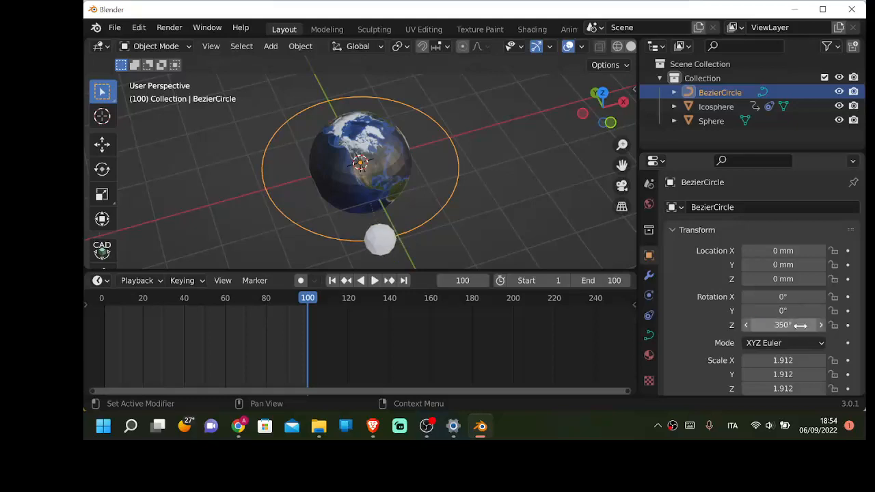
Step: Set the Bezier circle's Z rotation to 359° and insert its Location, Rotation & Scale keyframe at frame 100
left_click(791, 325)
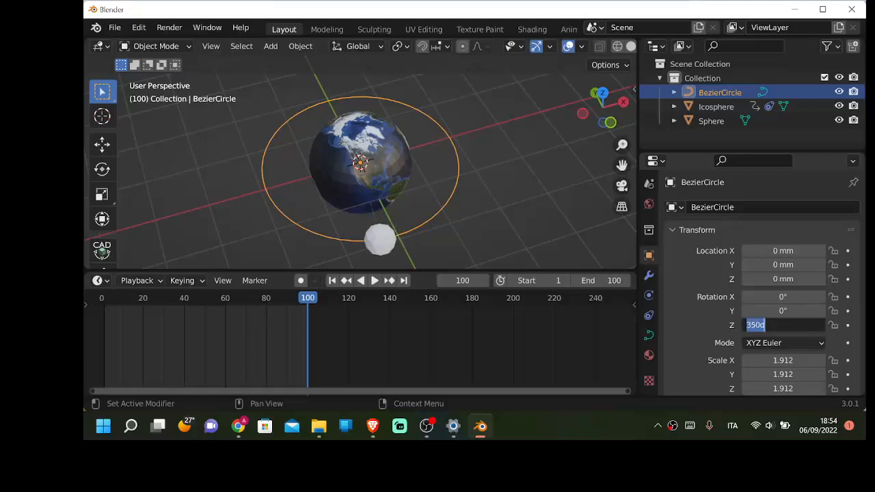
type("359")
key("Return")
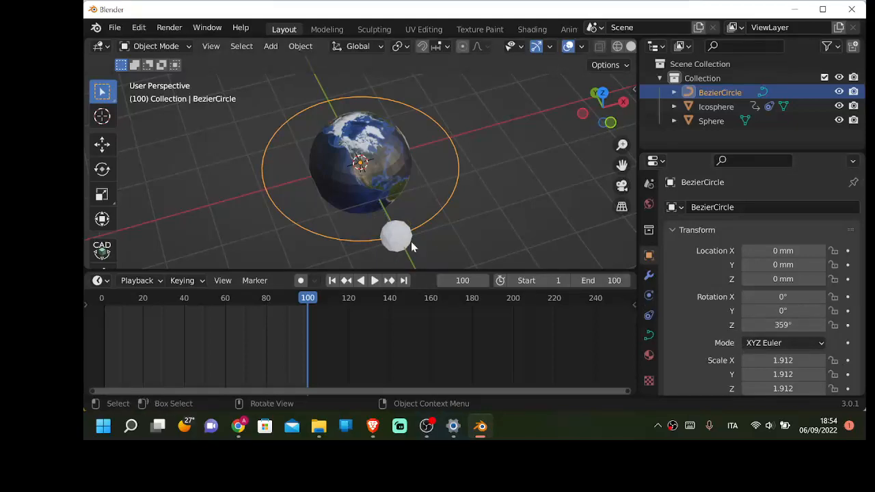
key("i")
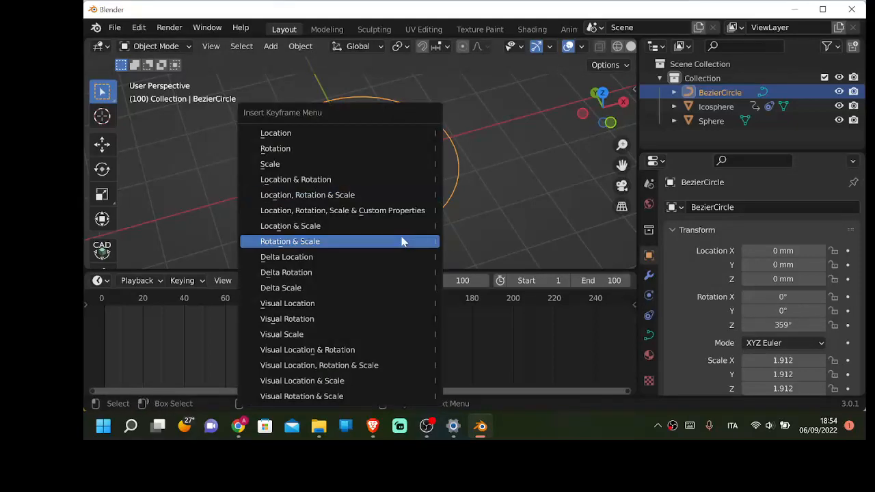
left_click(368, 195)
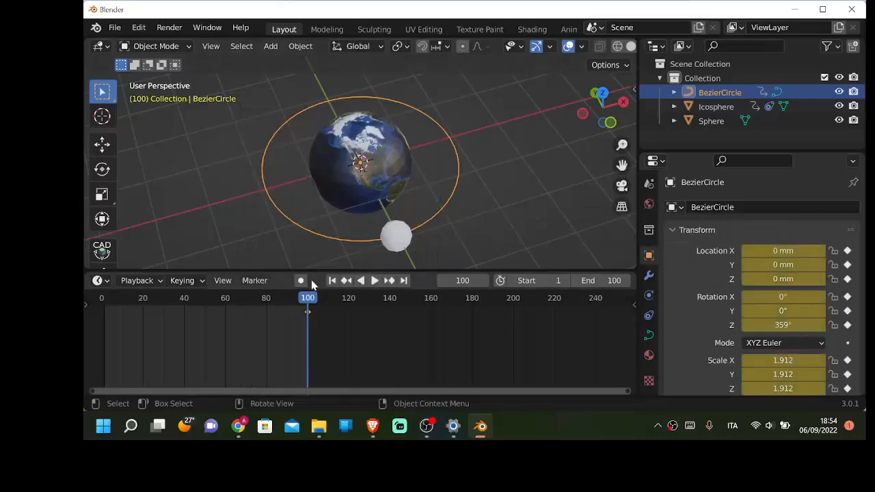
Step: Return to frame 1, select the ico sphere, and remove and reinsert the keyframe for its 0° Z rotation
left_click_drag(307, 299, 85, 303)
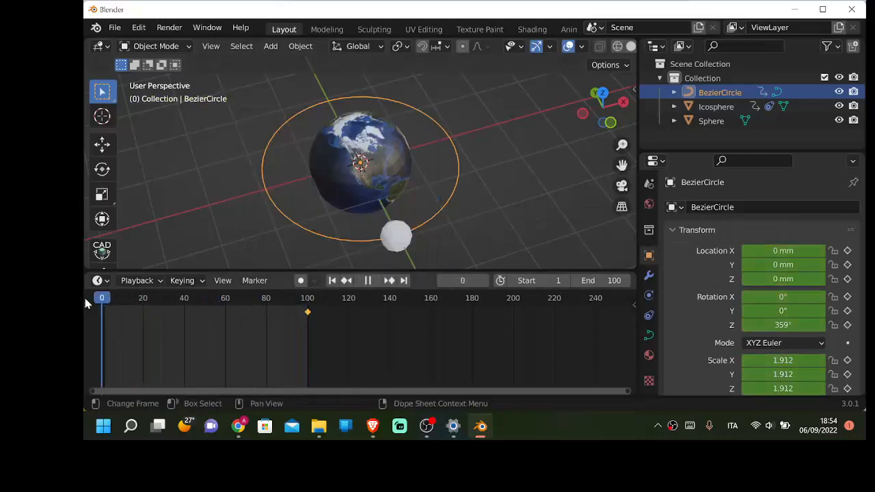
key("space")
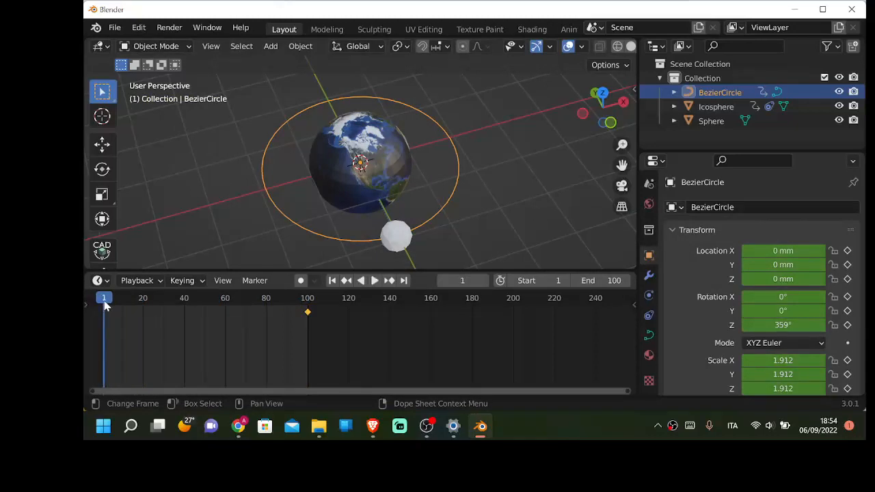
left_click(393, 248)
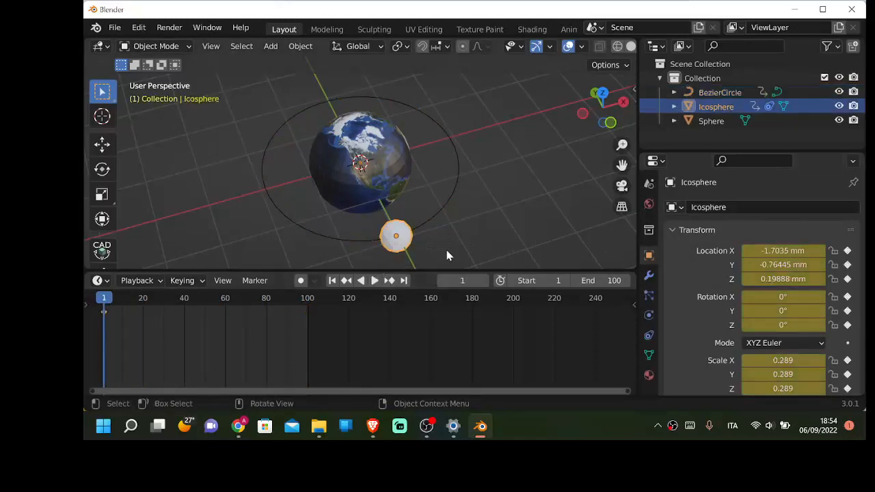
left_click(779, 325)
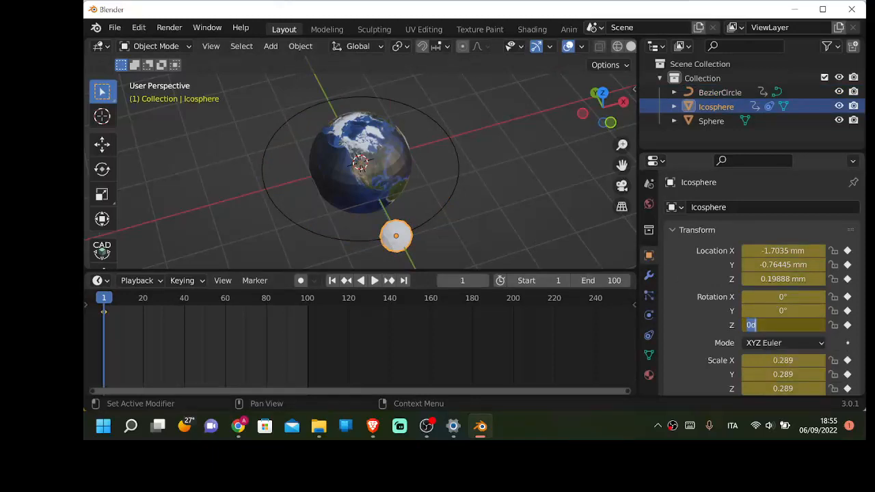
key("Return")
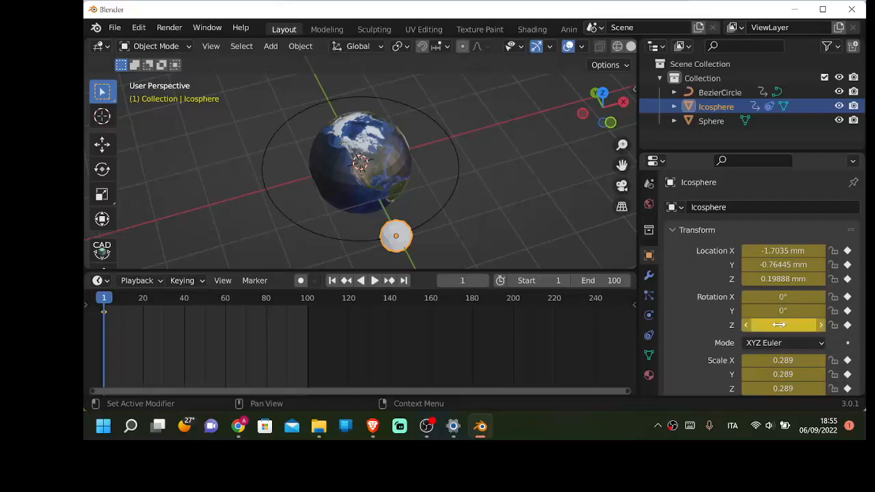
left_click(847, 324)
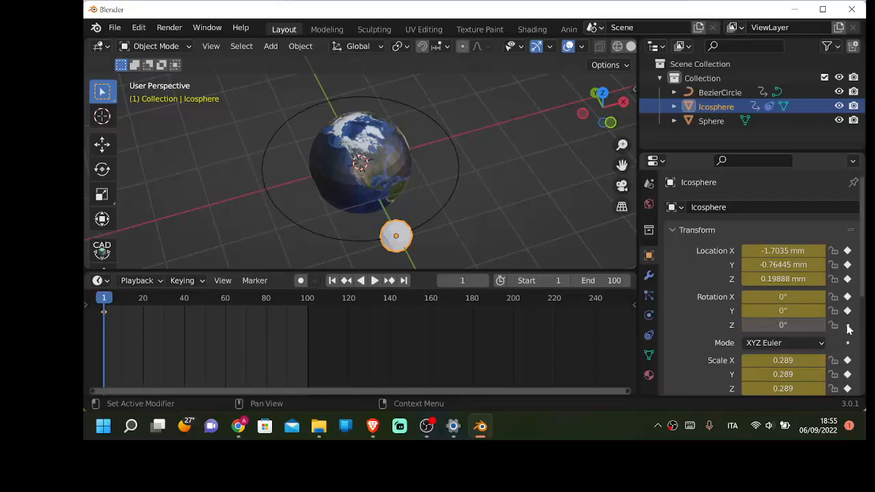
left_click(848, 326)
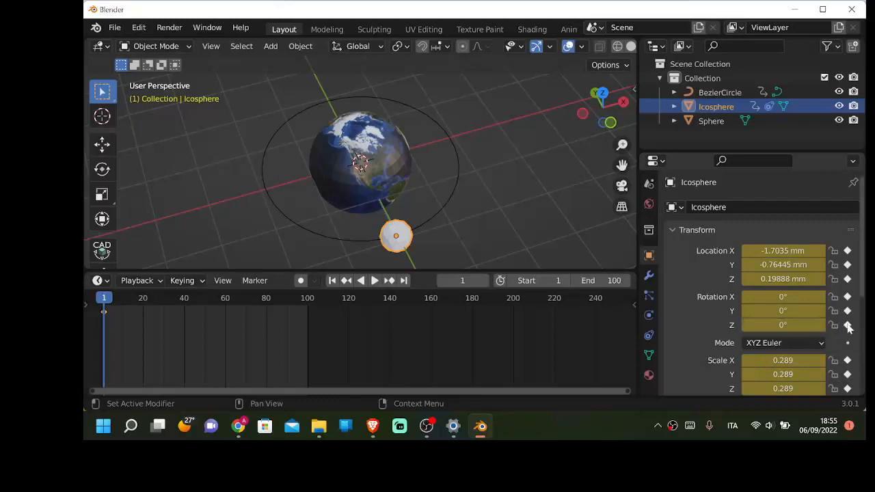
Step: Set the ico sphere's Z rotation to 359° at frame 100 and keyframe that value
left_click_drag(105, 298, 307, 318)
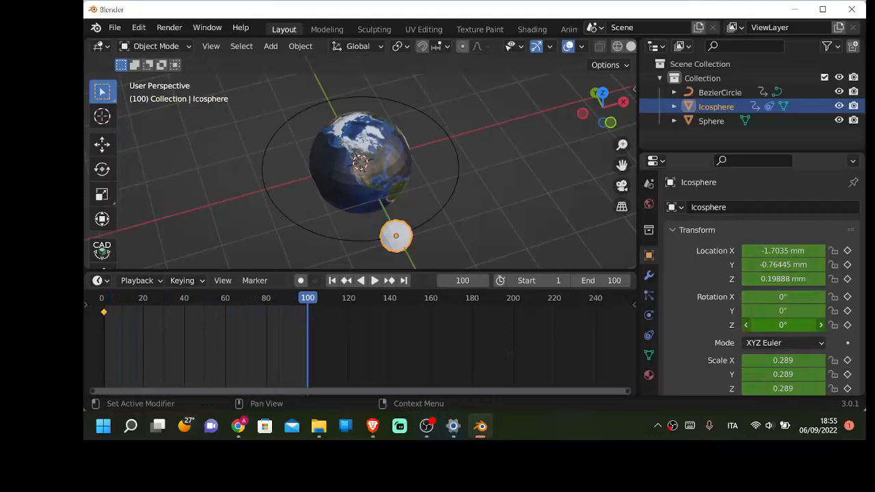
double_click(783, 326)
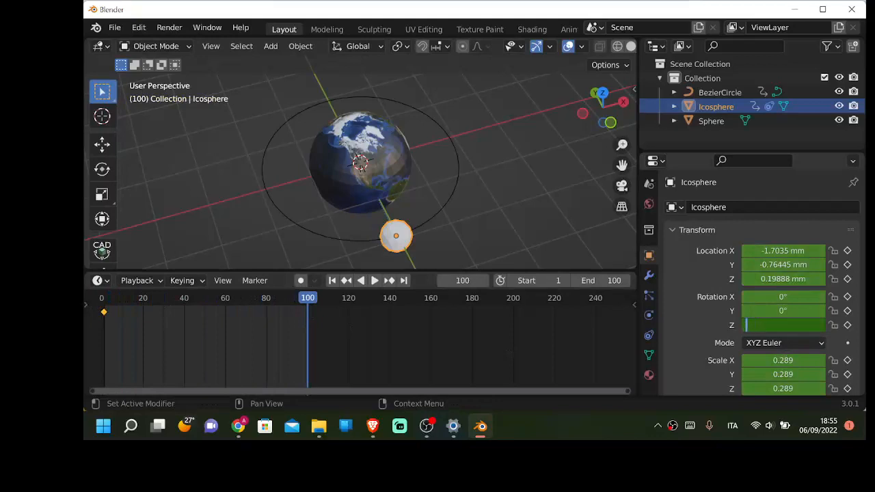
key("Return")
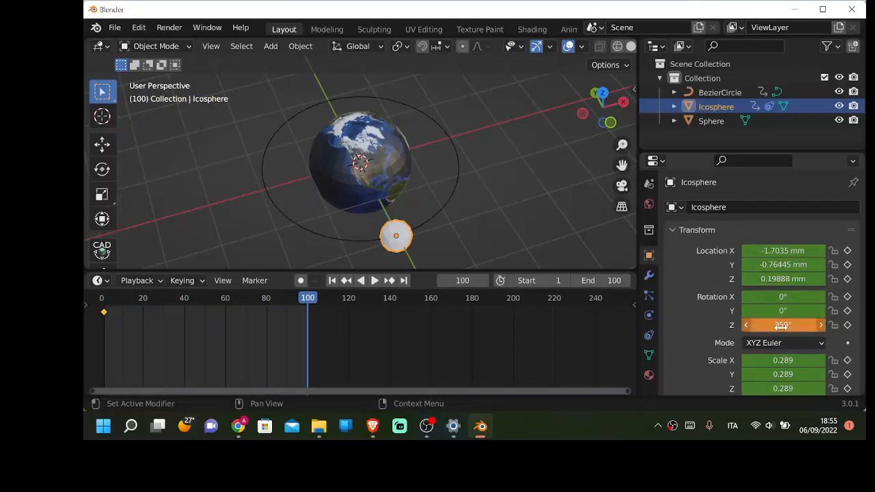
left_click(847, 325)
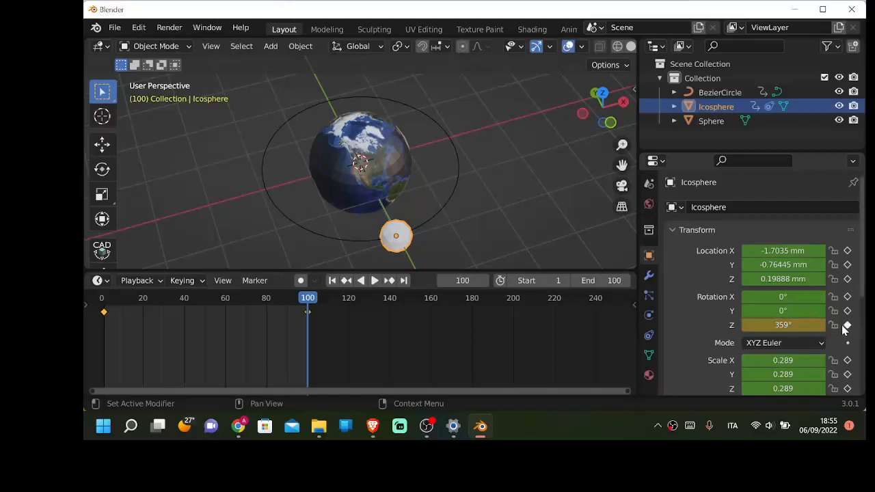
Step: Play the animation from the start, return to frame 1, and compare the keyframes of the Bezier circle and the ico sphere
left_click_drag(308, 298, 87, 312)
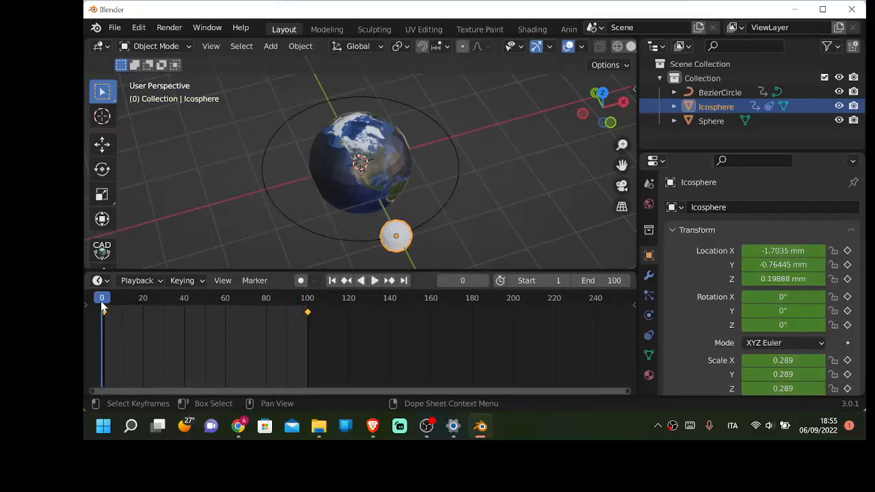
key("space")
left_click_drag(163, 312, 104, 311)
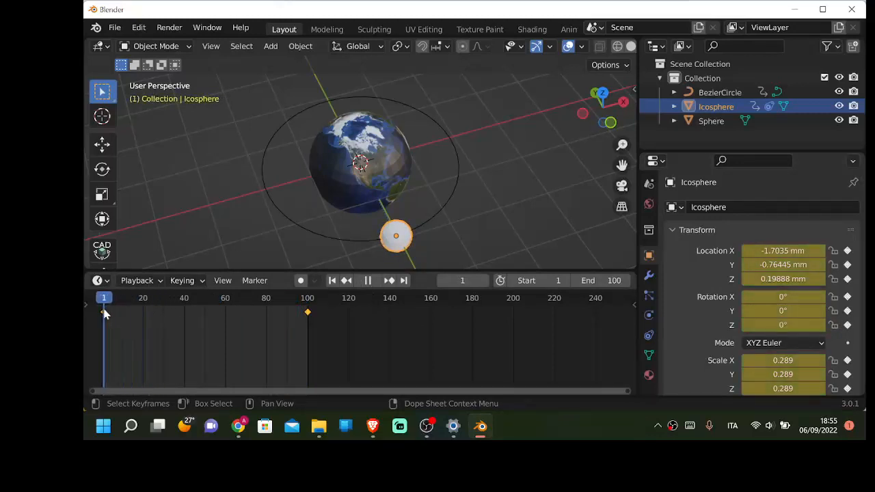
left_click(307, 231)
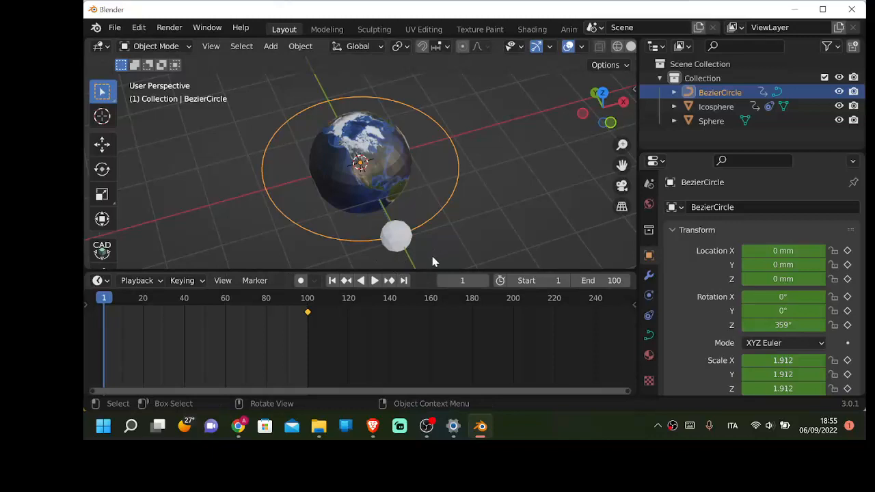
left_click(405, 241)
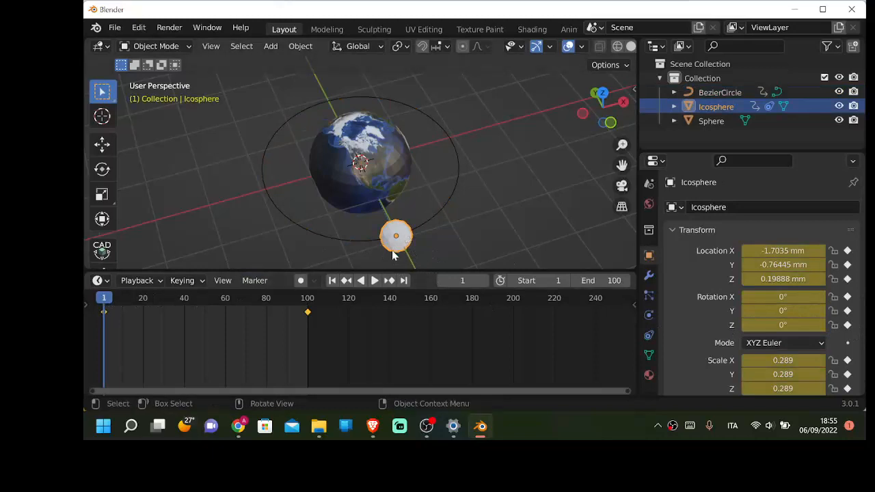
Step: Set the Bezier circle's Z rotation to 0° at frame 0 and keyframe that value
left_click(294, 226)
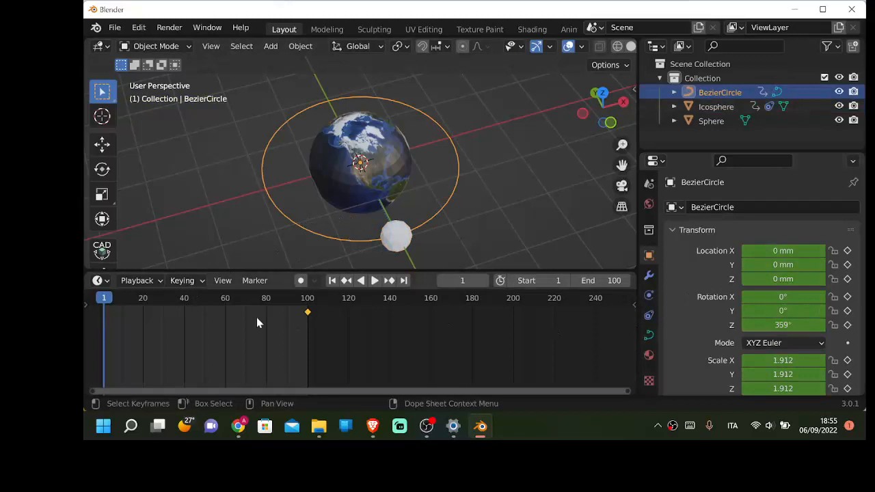
mouse_move(106, 298)
left_mouse_down()
mouse_move(333, 303)
mouse_move(101, 304)
left_mouse_up()
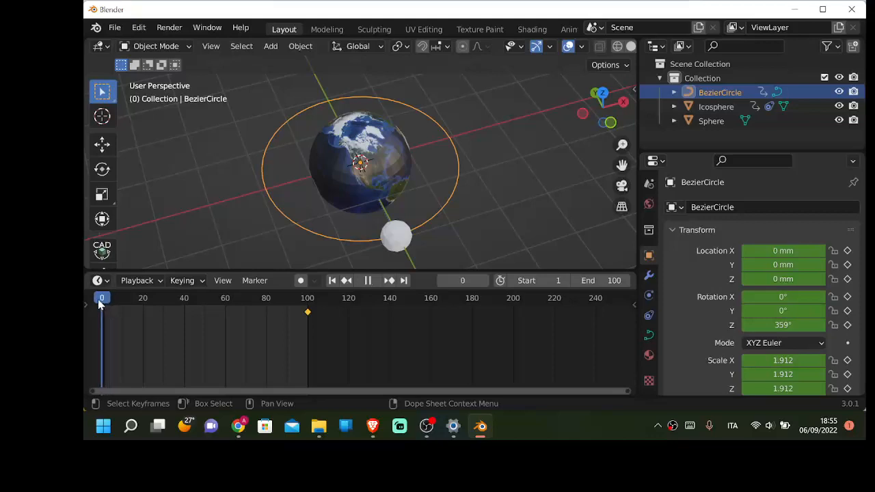
left_click(765, 325)
type("0")
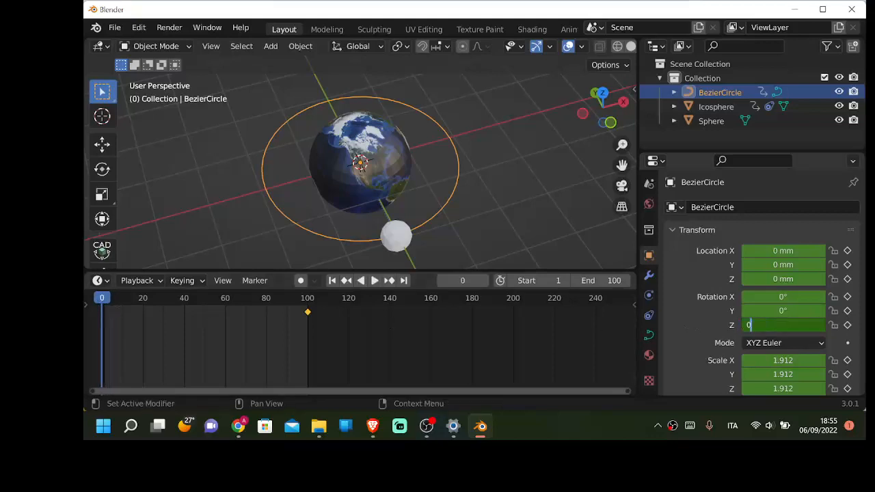
key("Return")
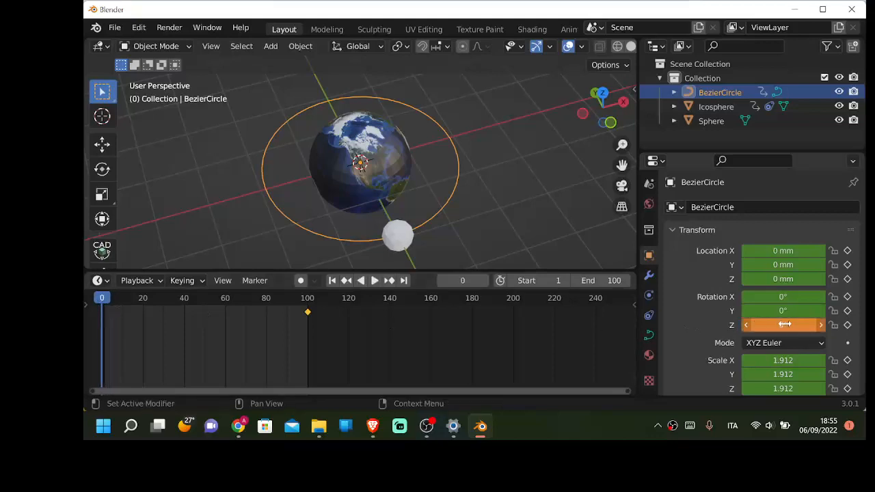
left_click(847, 326)
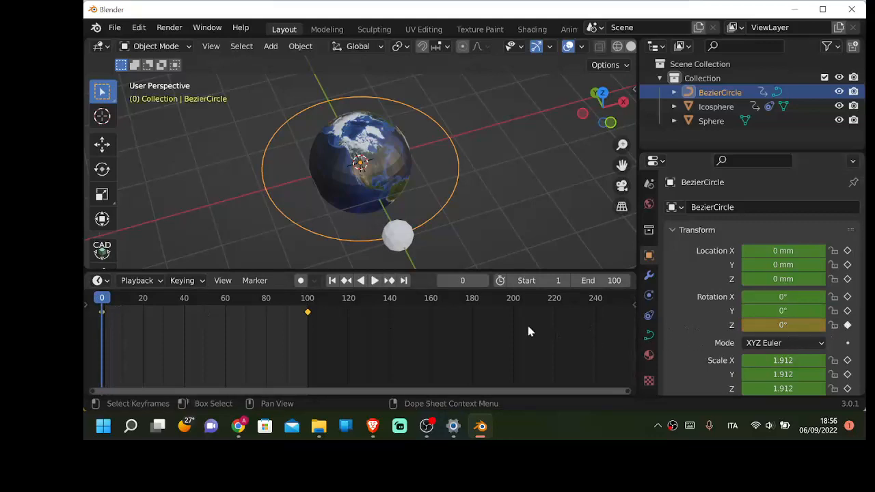
Step: Play and scrub the animation to check the ico sphere's orbit around the Earth, pausing at frame 62 to inspect the ico sphere
key("space")
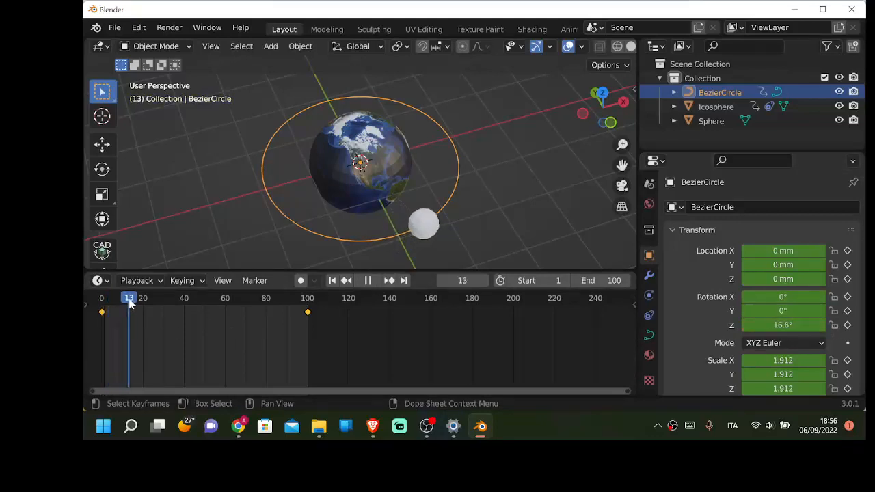
left_click_drag(212, 302, 303, 300)
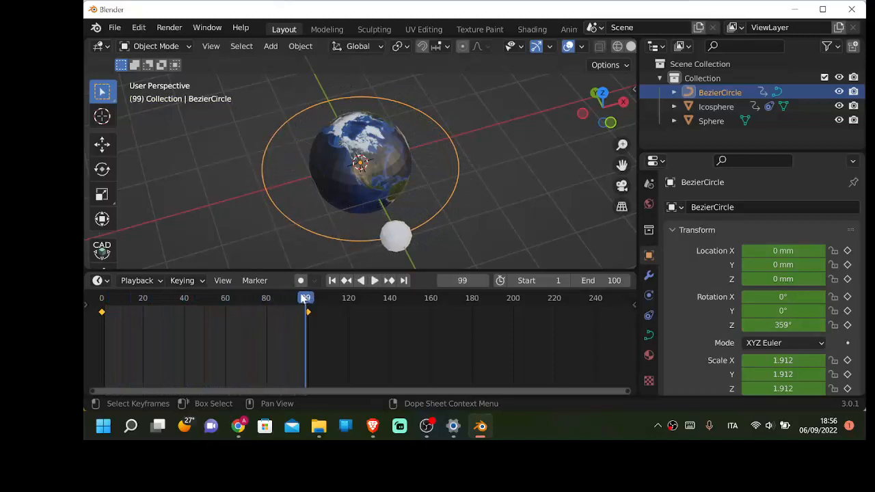
key("space")
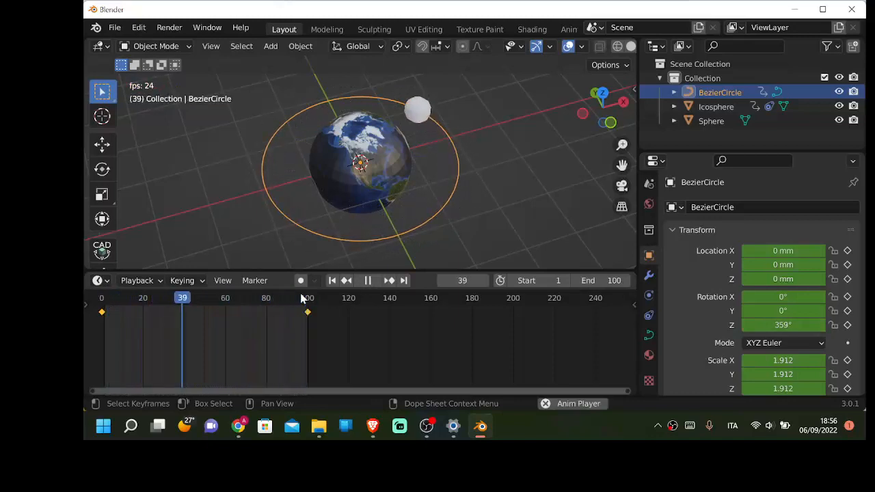
key("space")
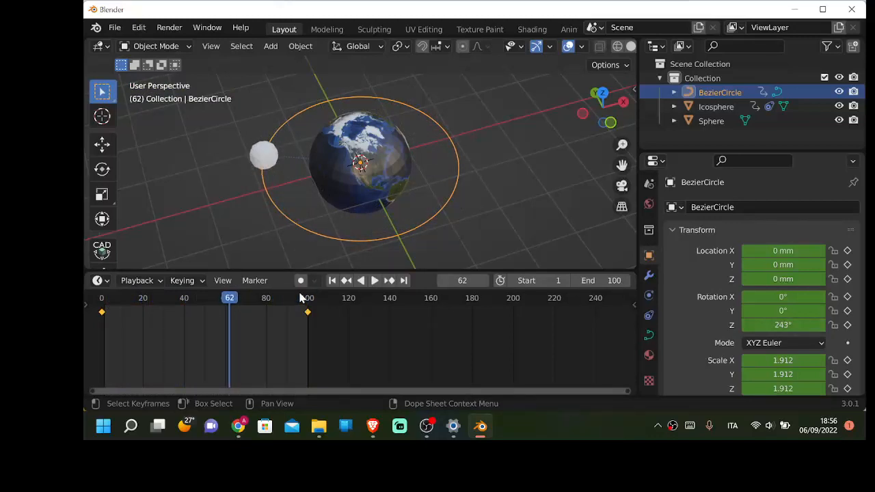
scroll(235, 168, "up", 3)
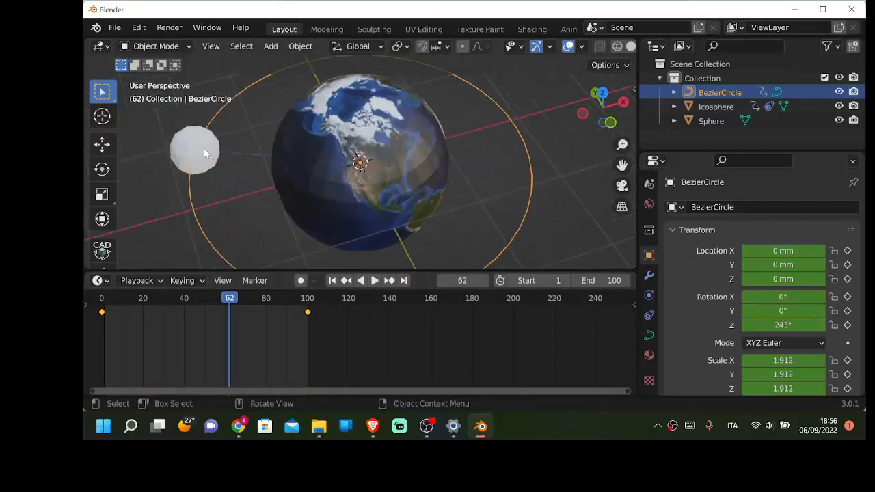
left_click(203, 152)
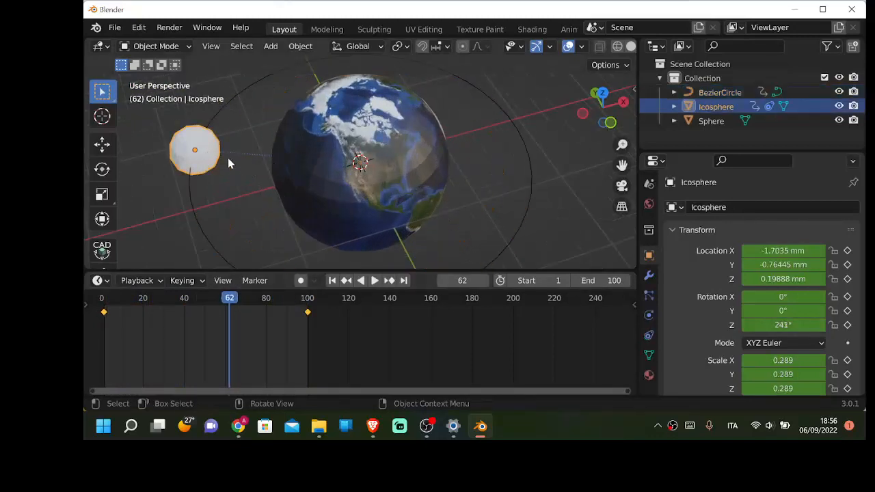
scroll(227, 158, "down", 3)
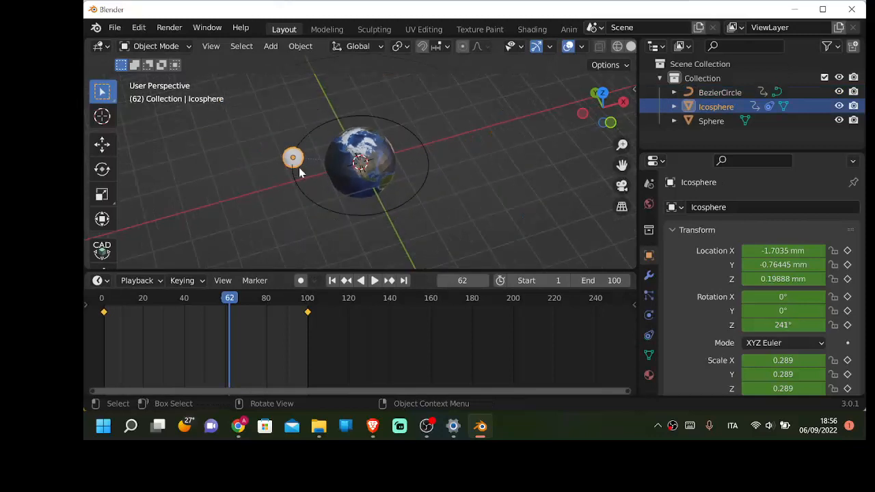
Step: Add a mesh circle around the Earth and scale it to about 2.87, outside the ico sphere's orbit
left_click(334, 189)
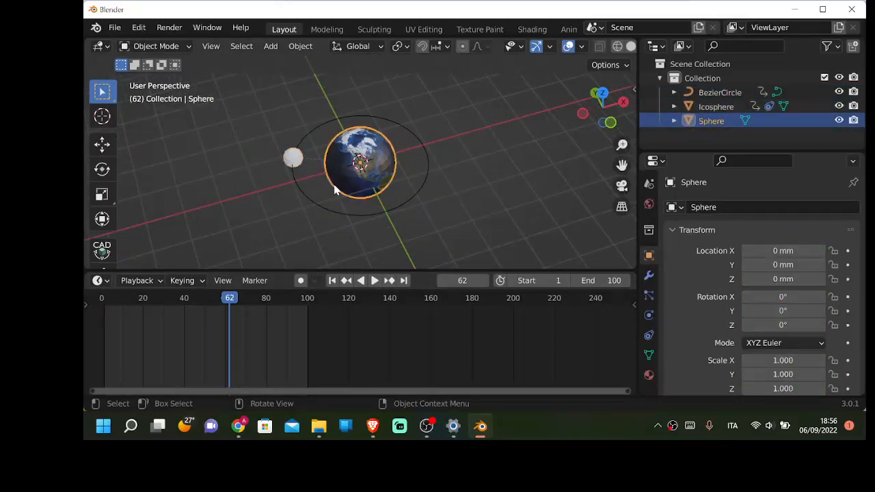
key("shift+a")
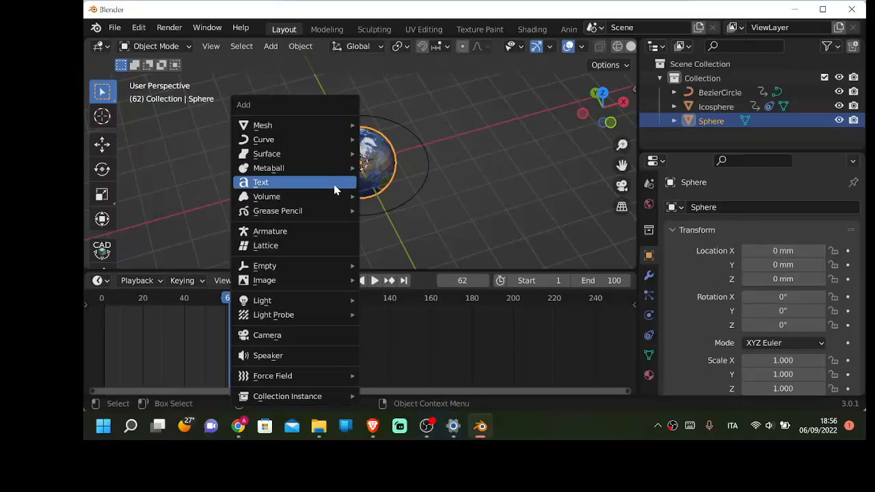
mouse_move(320, 130)
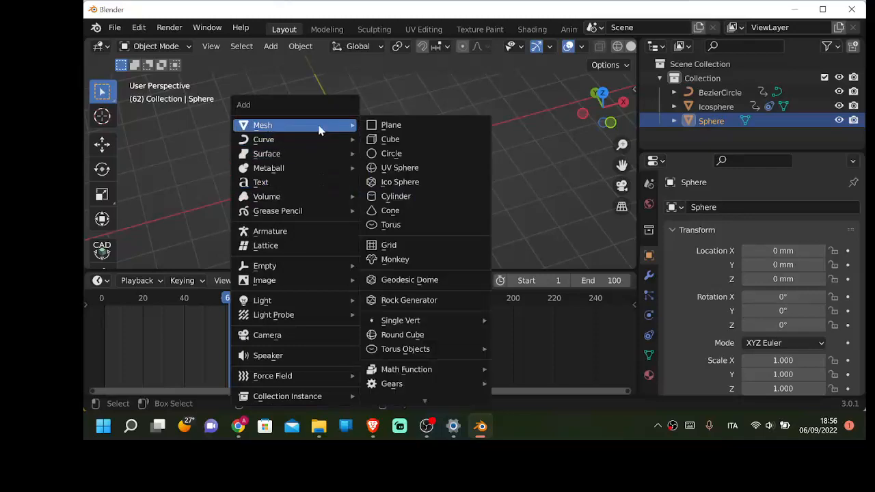
left_click(392, 154)
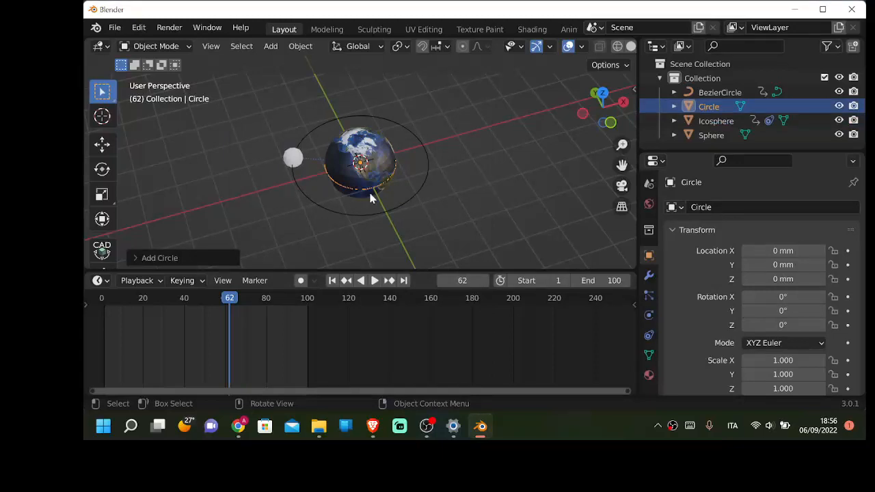
key("s")
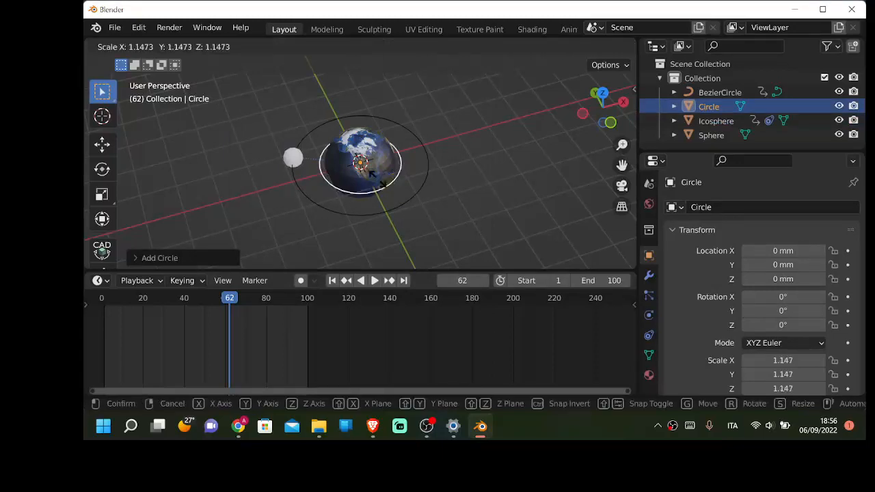
left_click(399, 214)
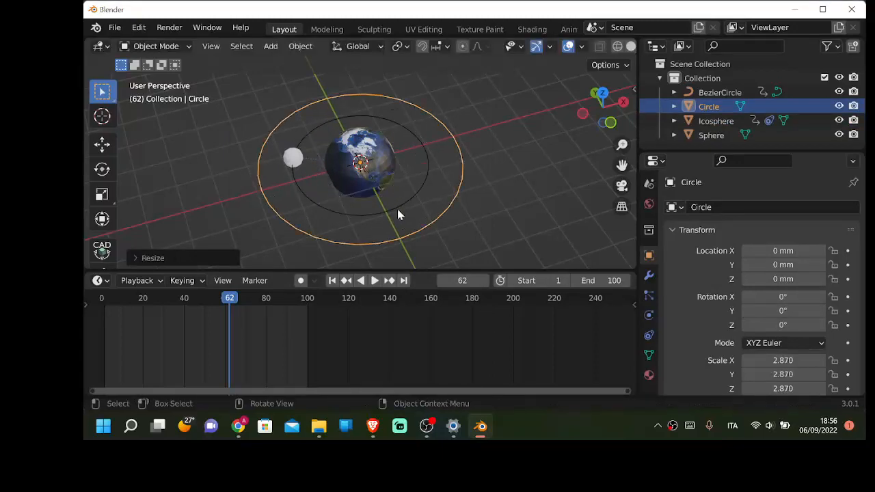
left_click(263, 154)
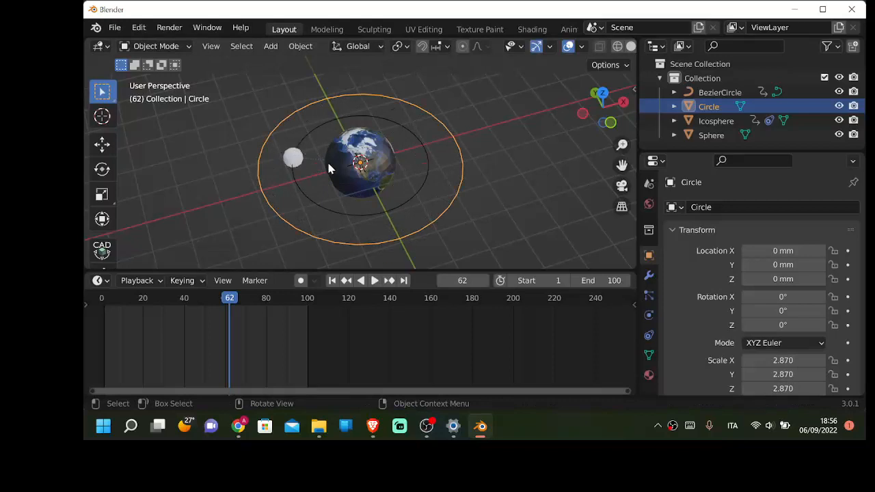
Step: Add a text object at the centre of the Earth
key("shift")
key("shift+a")
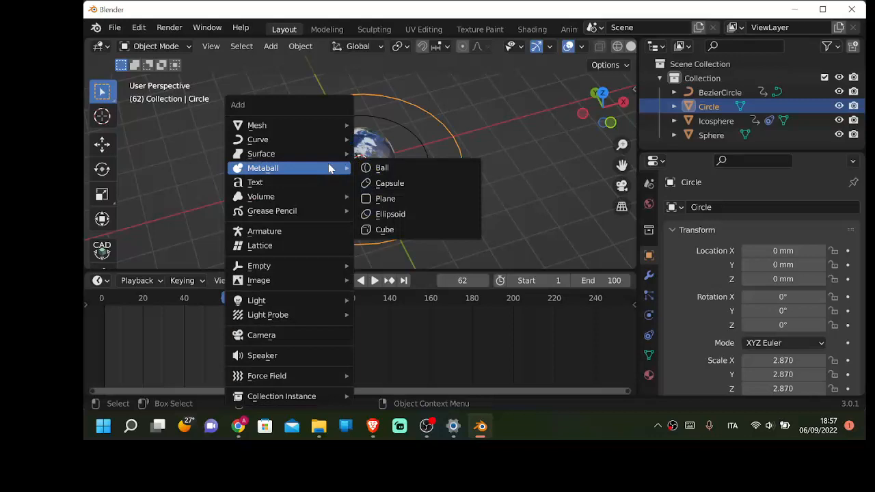
left_click(326, 182)
scroll(406, 172, "up", 3)
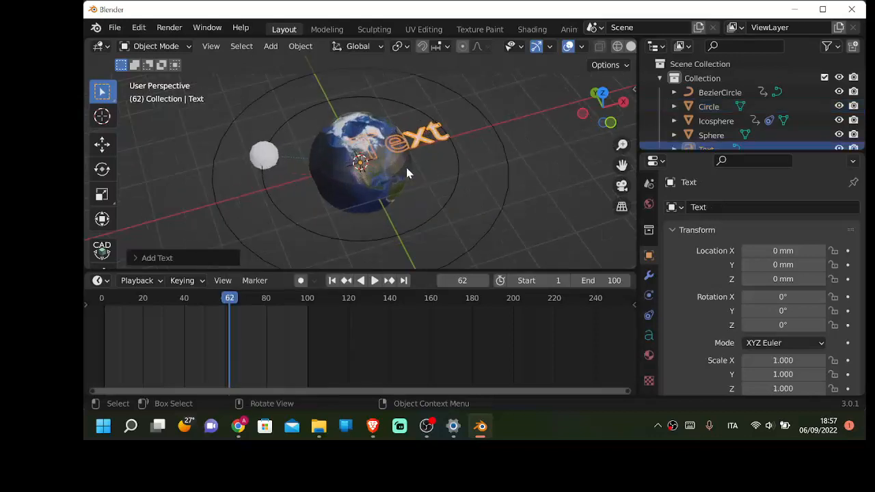
Step: Replace the text object's default content with "Hello word" and return to Object Mode
key("Tab")
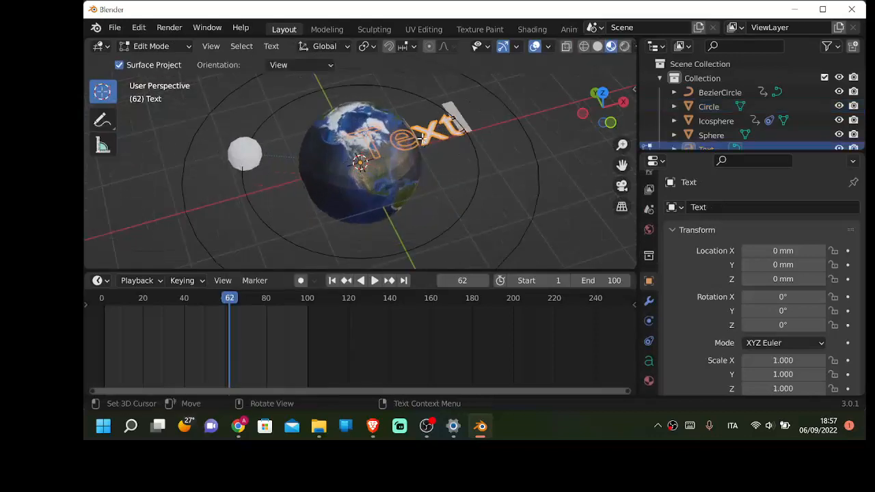
key("BackSpace")
key("BackSpace")
key("BackSpace")
key("BackSpace")
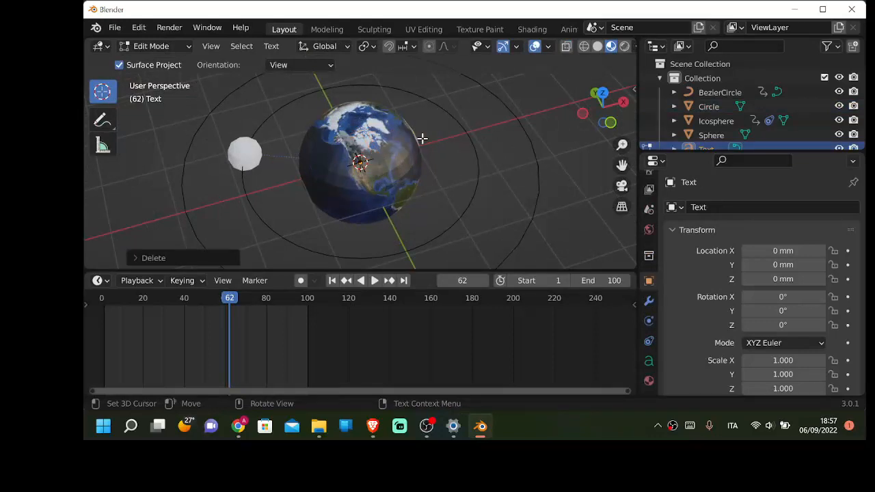
type("The")
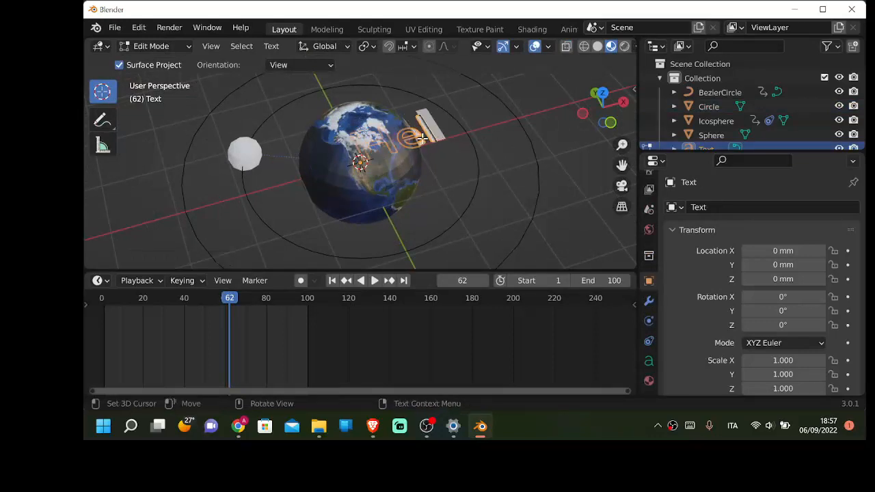
type("llo w")
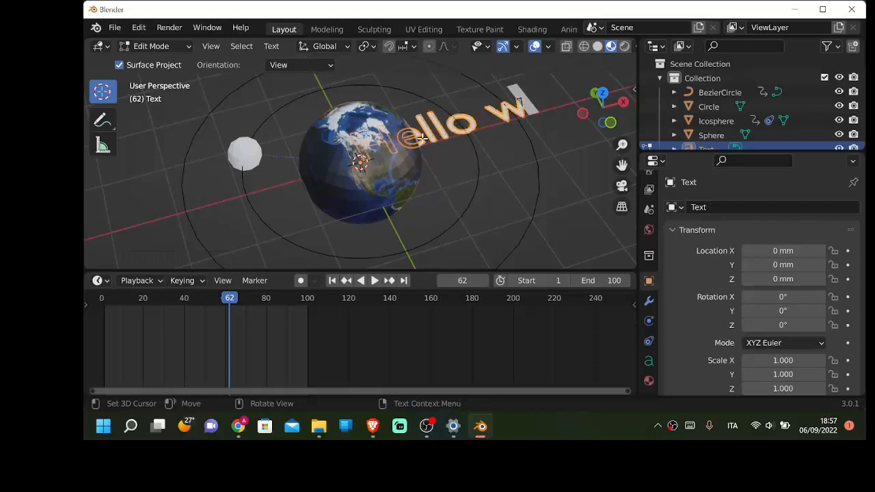
type("ord")
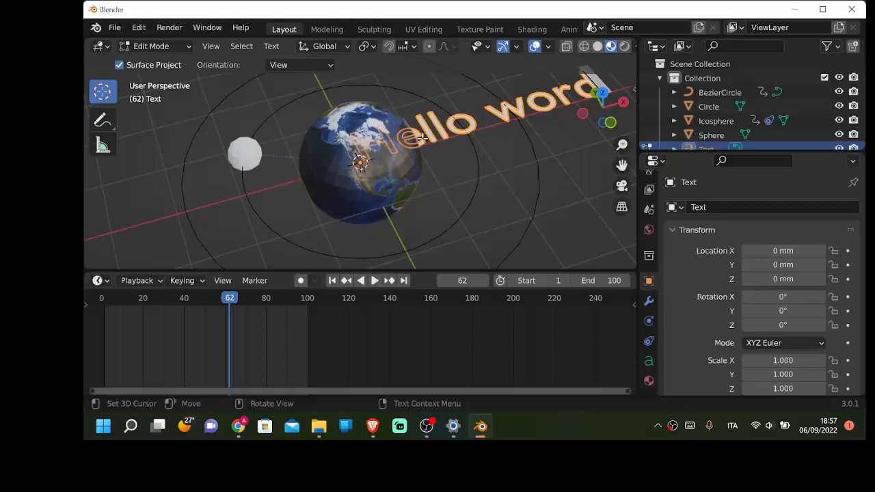
key("Tab")
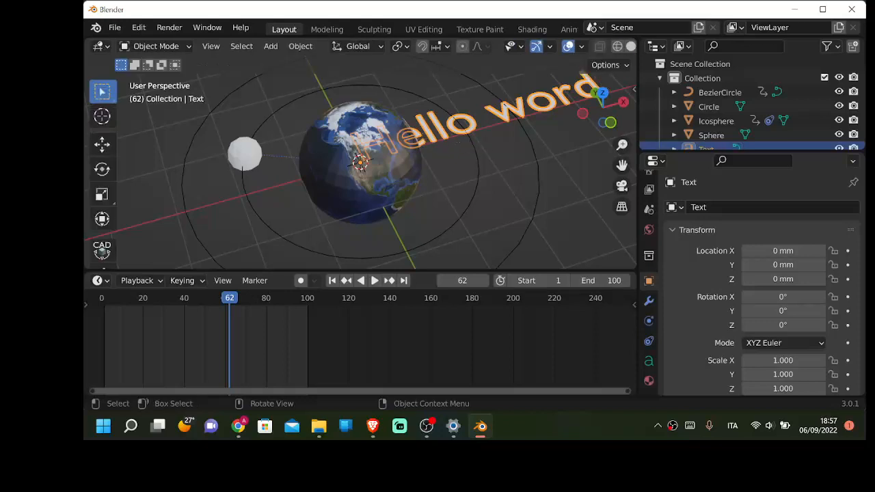
Step: Rotate the "Hello word" text 90° about the global X axis so it stands upright
key("r")
key("x")
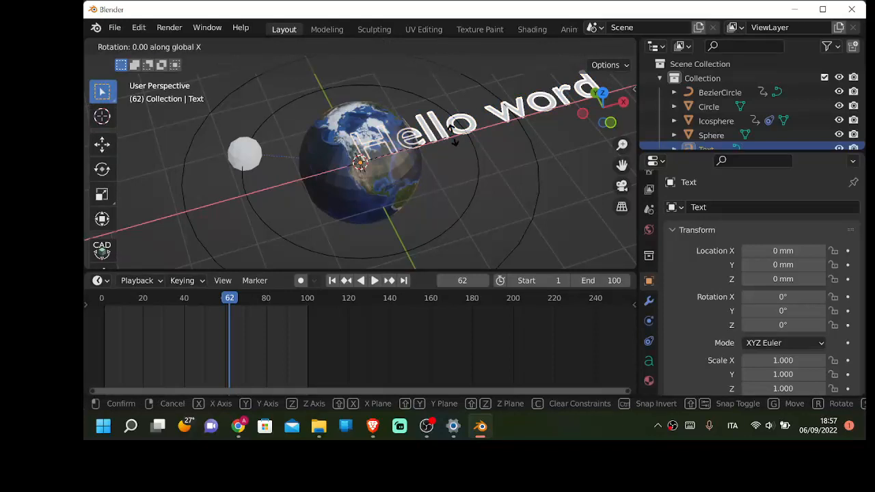
type("90")
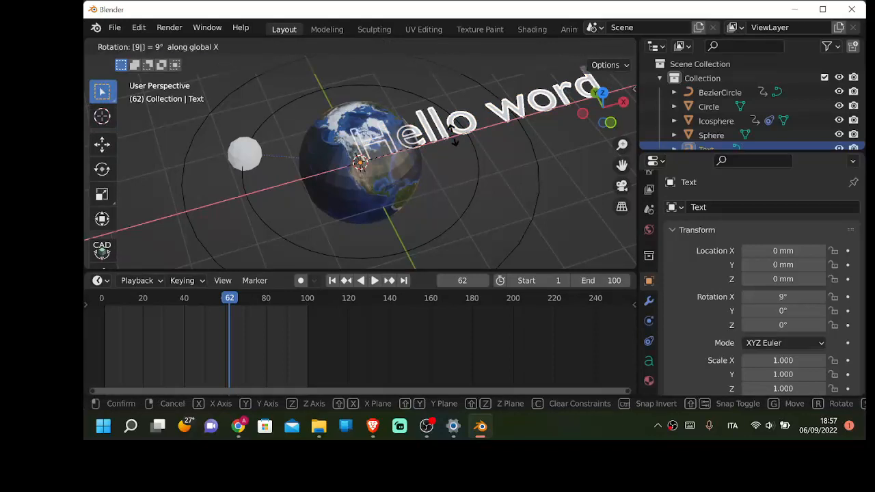
key("Return")
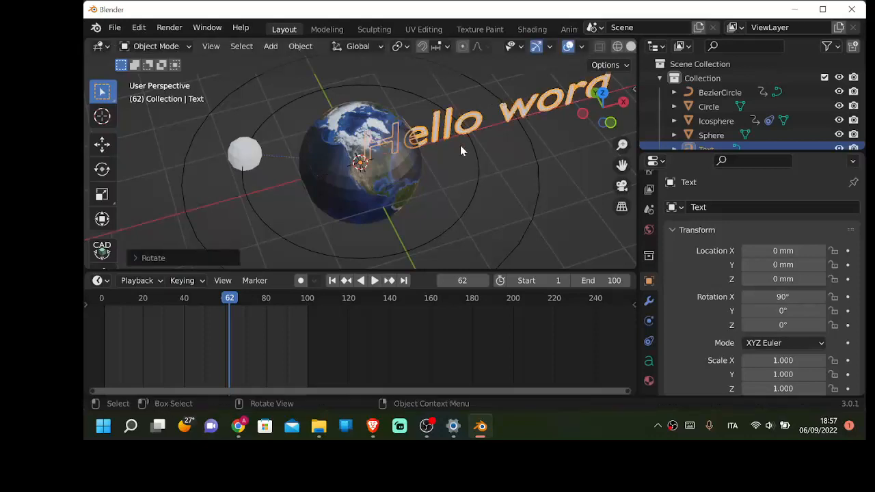
Step: Set the "Hello word" text's horizontal paragraph alignment to Center
left_click(648, 361)
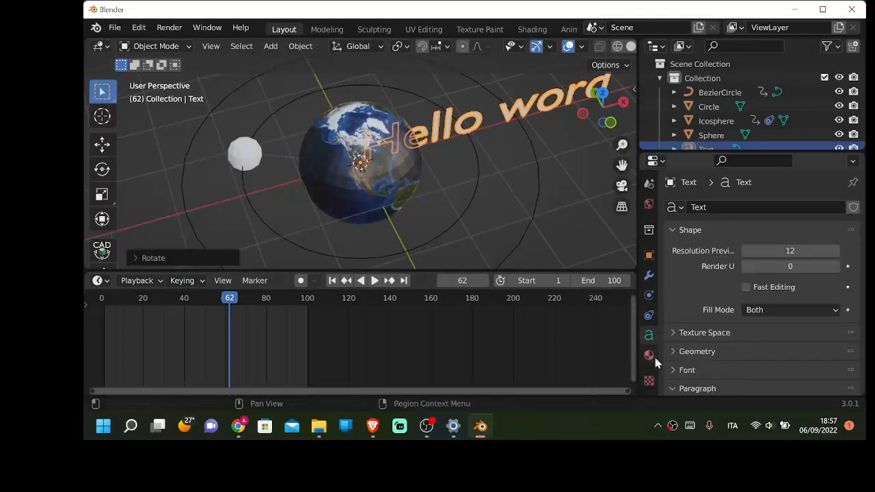
scroll(704, 330, "down", 2)
left_click(704, 326)
scroll(707, 328, "down", 4)
left_click(766, 297)
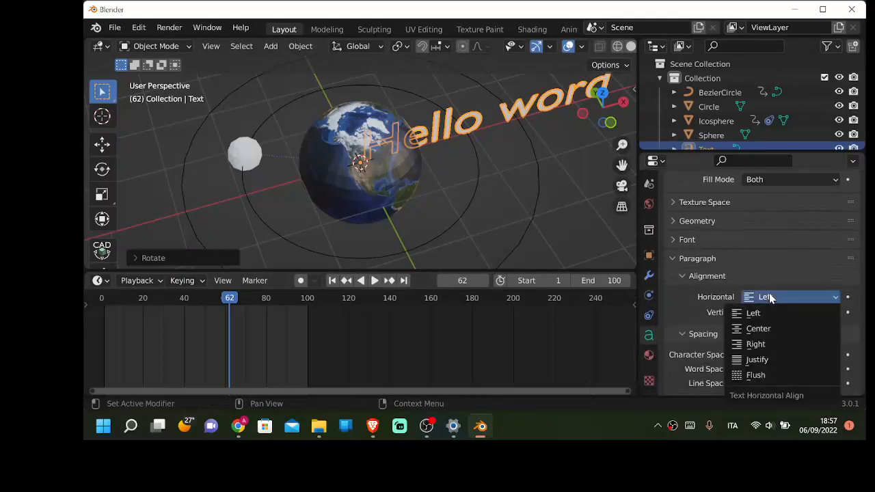
left_click(770, 330)
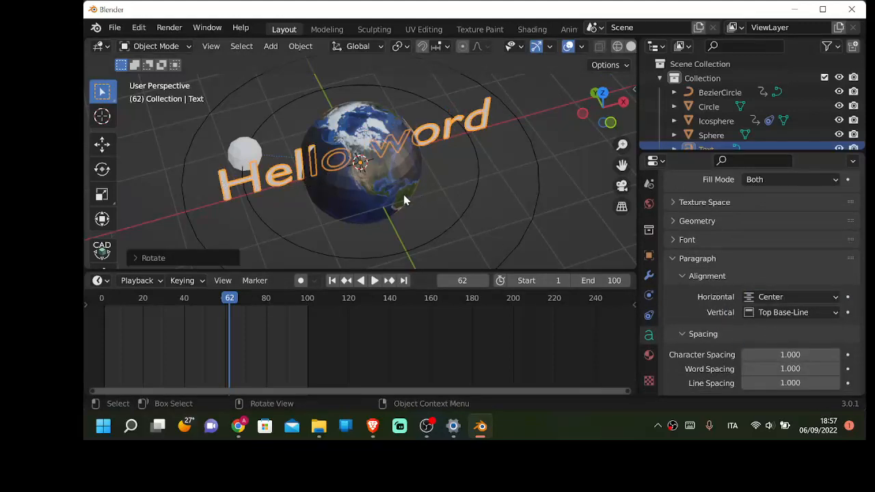
Step: Set the "Hello word" text's font size to 1.050
scroll(404, 197, "down", 4)
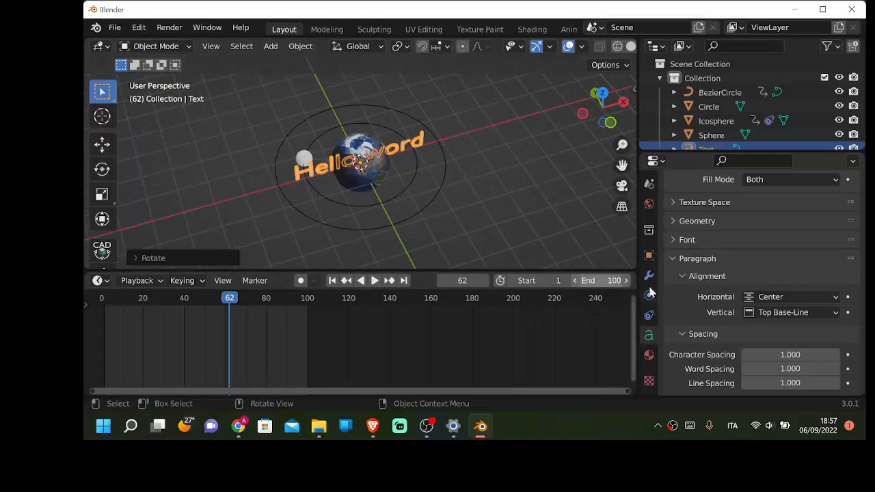
scroll(719, 278, "down", 3)
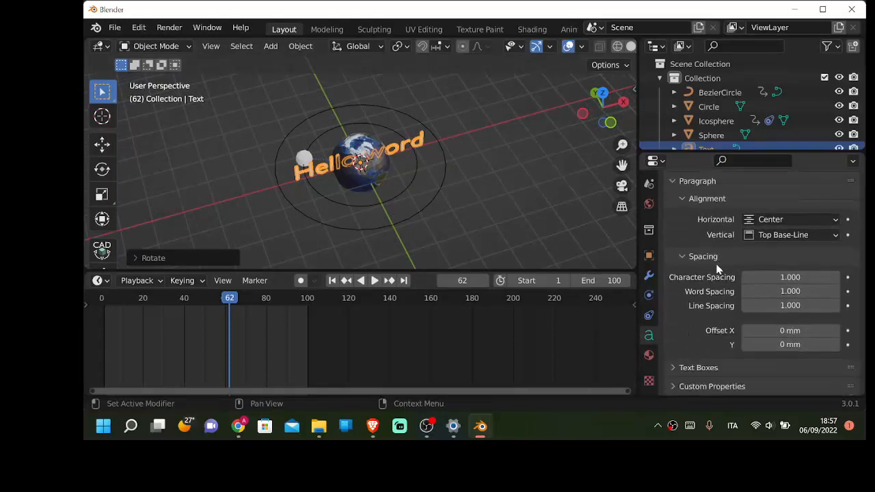
scroll(715, 335, "up", 4)
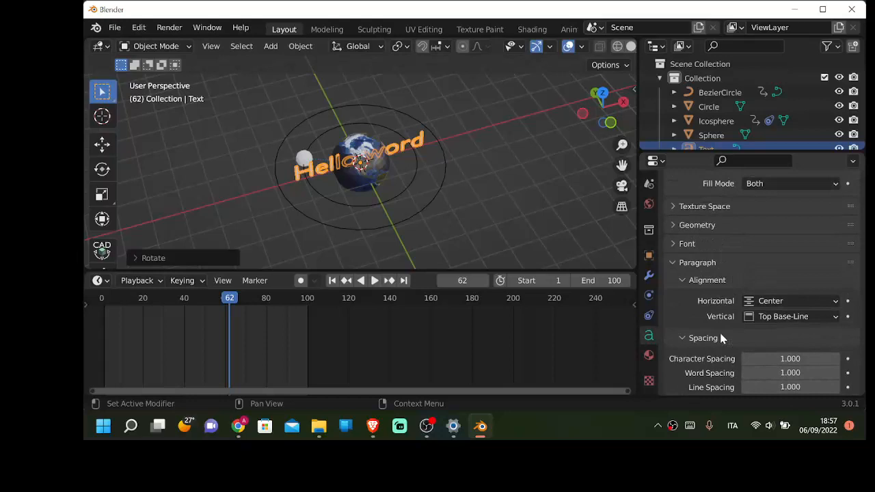
left_click(672, 243)
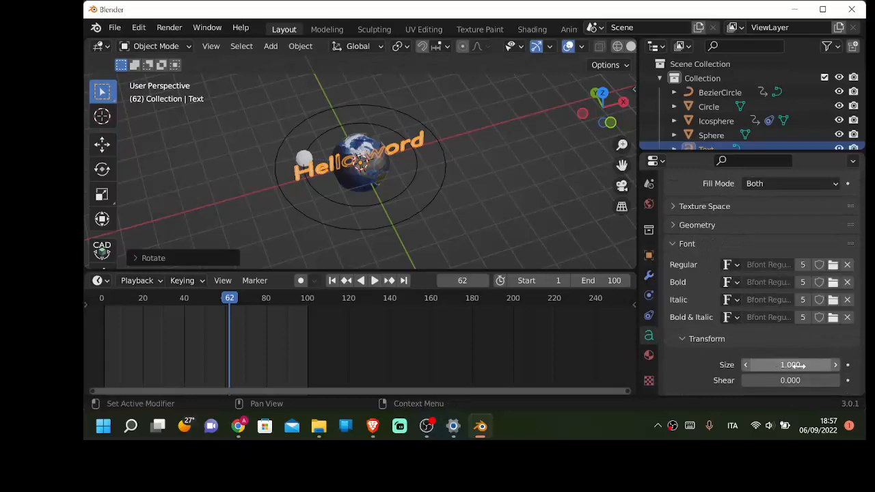
left_click(838, 366)
left_click(837, 365)
left_click(837, 366)
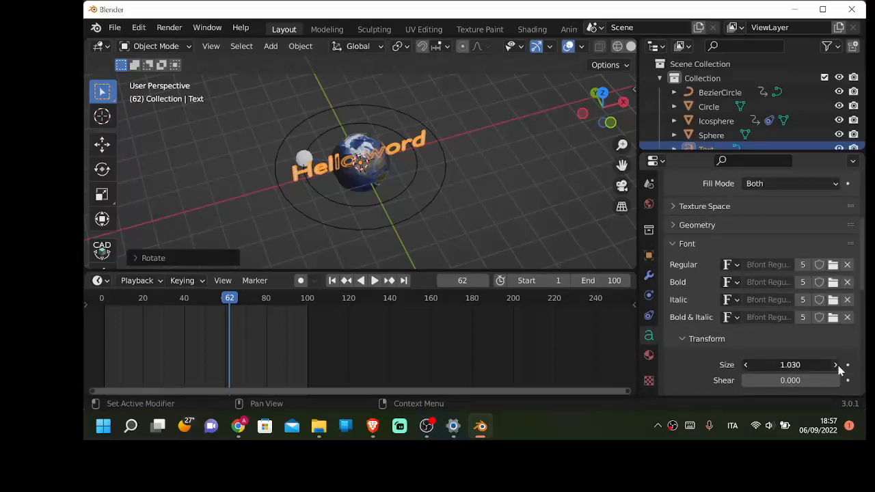
left_click(838, 365)
left_click(838, 365)
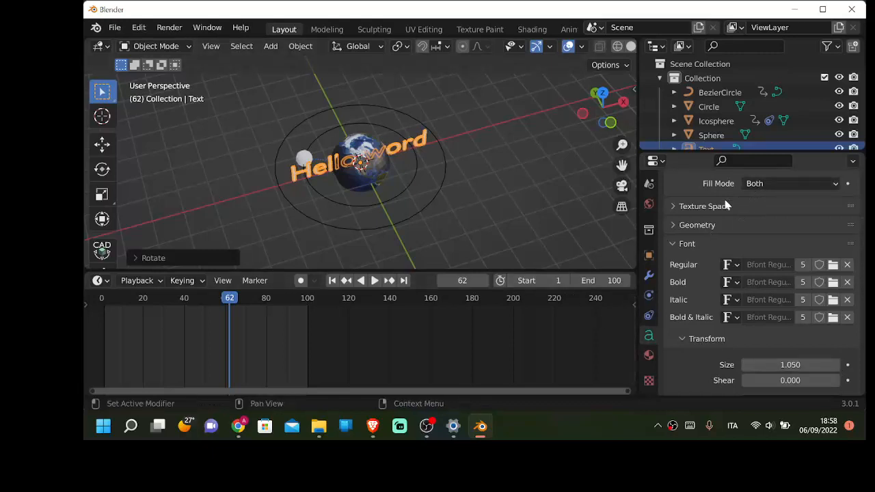
left_click(648, 275)
left_click(701, 211)
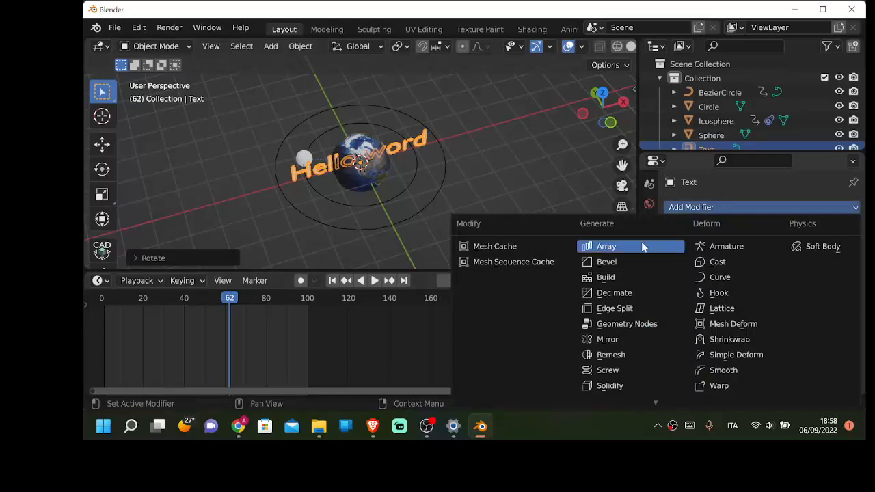
left_click(719, 208)
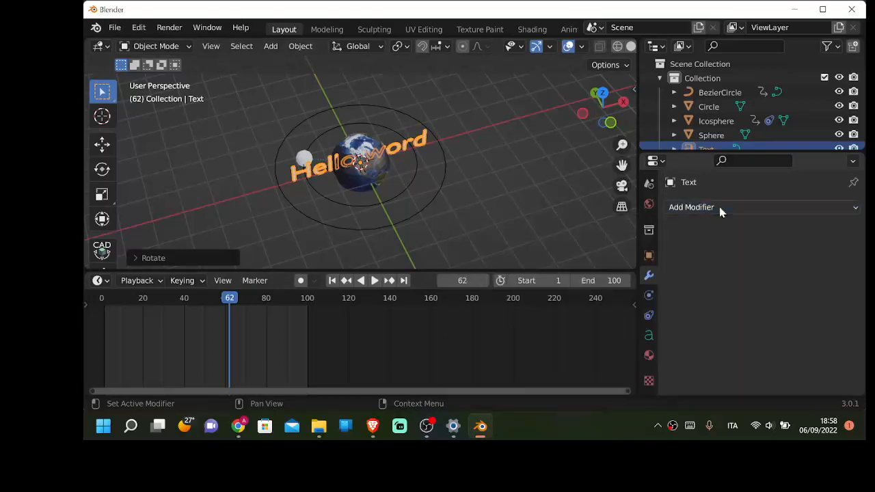
Step: Bend the "Hello word" text along a curve by assigning BezierCircle as its Text on Curve object
left_click(651, 340)
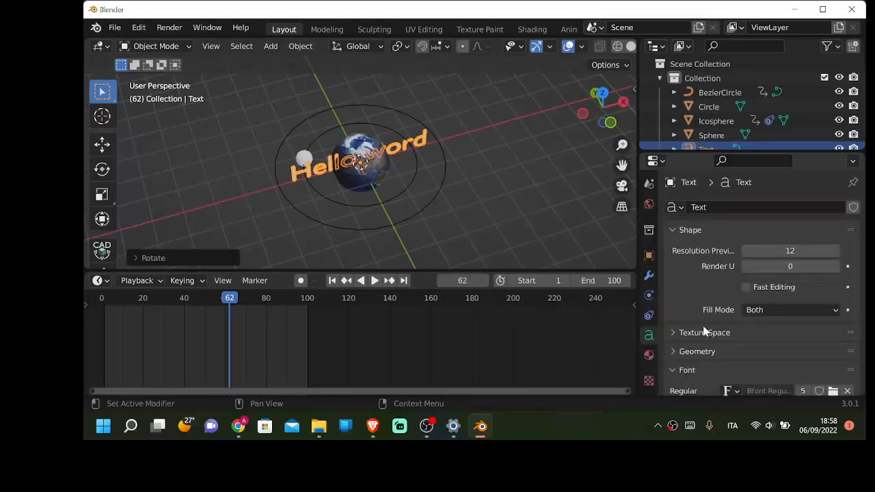
scroll(706, 332, "down", 1)
scroll(704, 314, "up", 1)
scroll(704, 313, "down", 15)
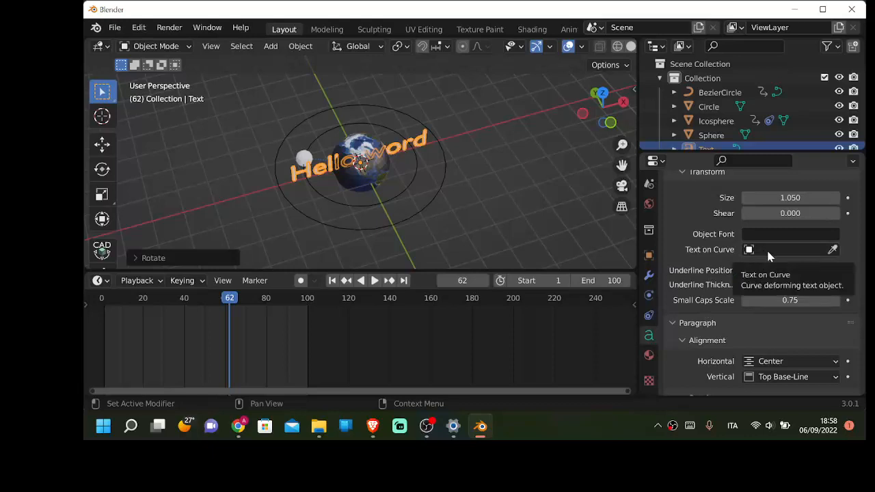
left_click(766, 249)
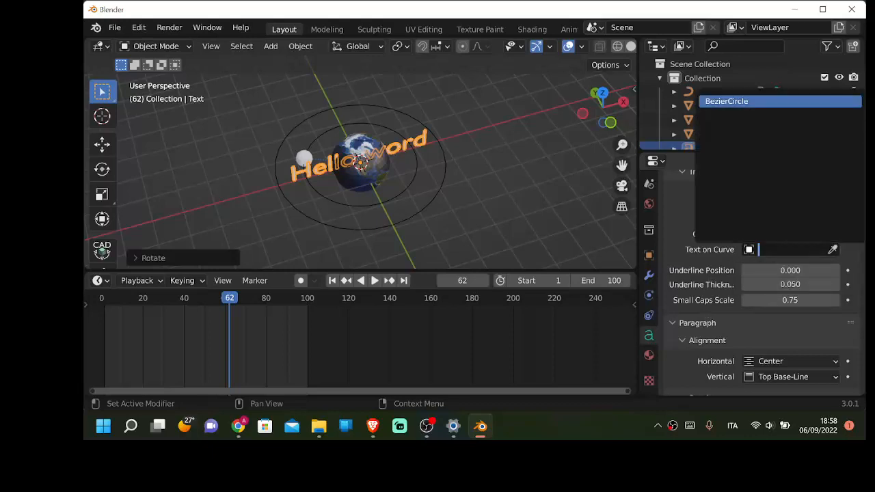
left_click(729, 103)
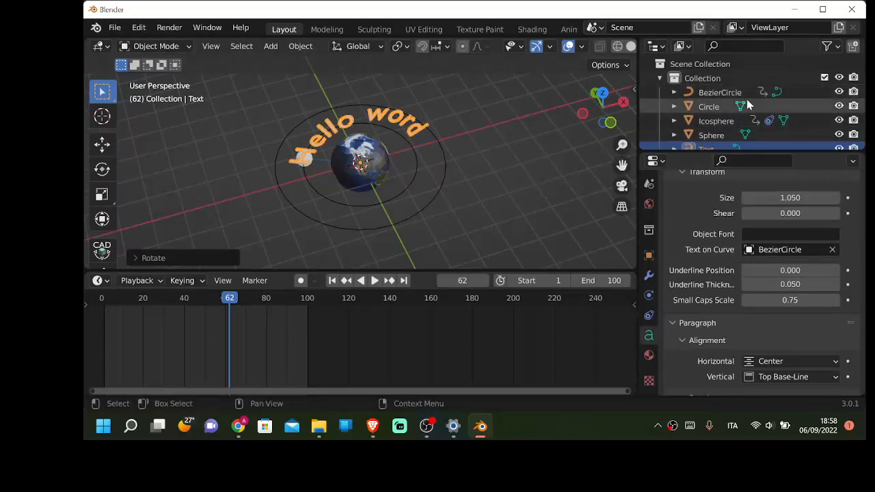
Step: Compare the BezierCircle and Circle objects to identify which ring each is and what object type it has
scroll(747, 120, "down", 1)
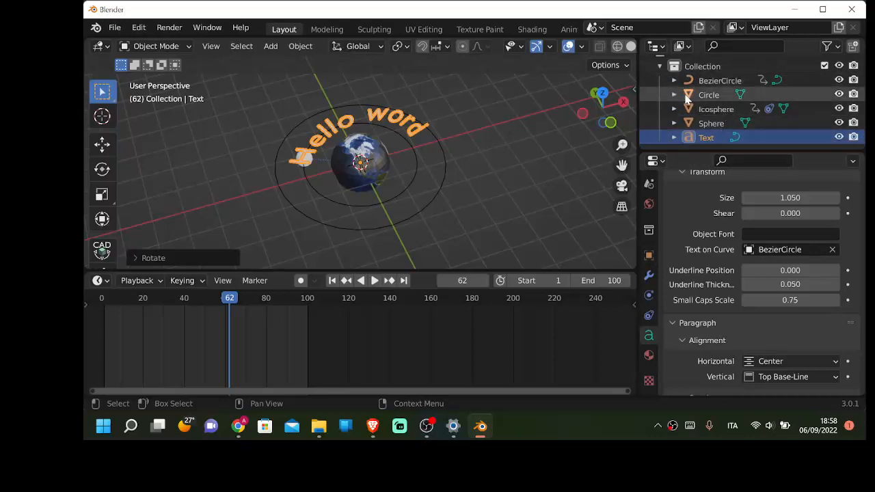
left_click(715, 83)
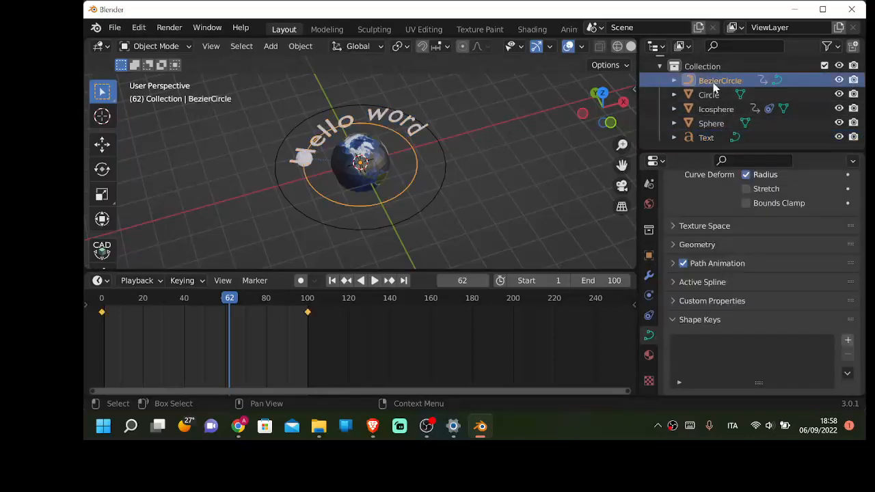
left_click(709, 95)
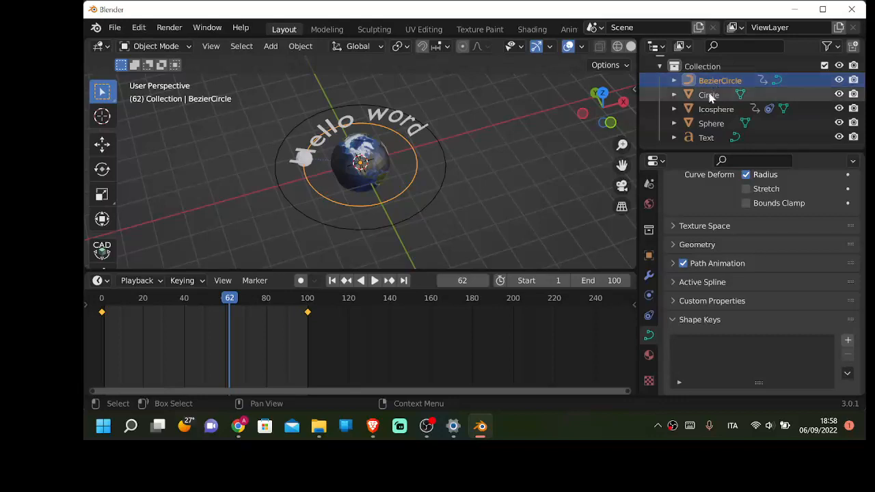
left_click(674, 80)
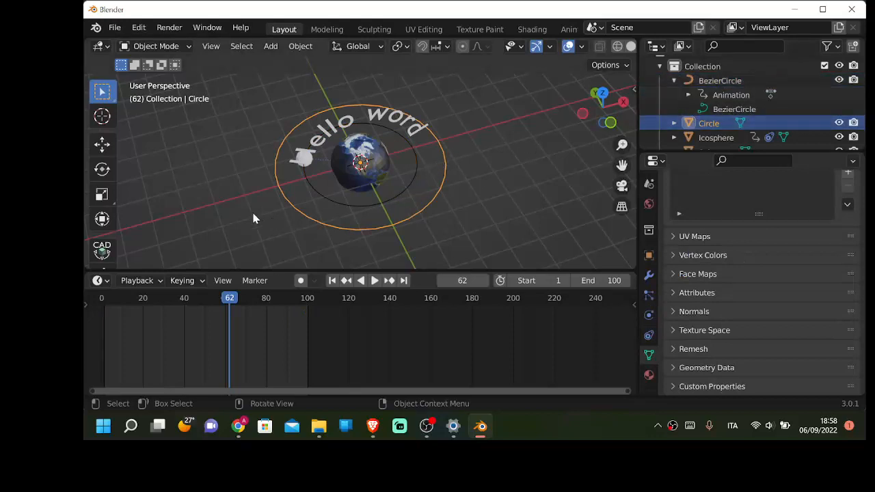
left_click(318, 194)
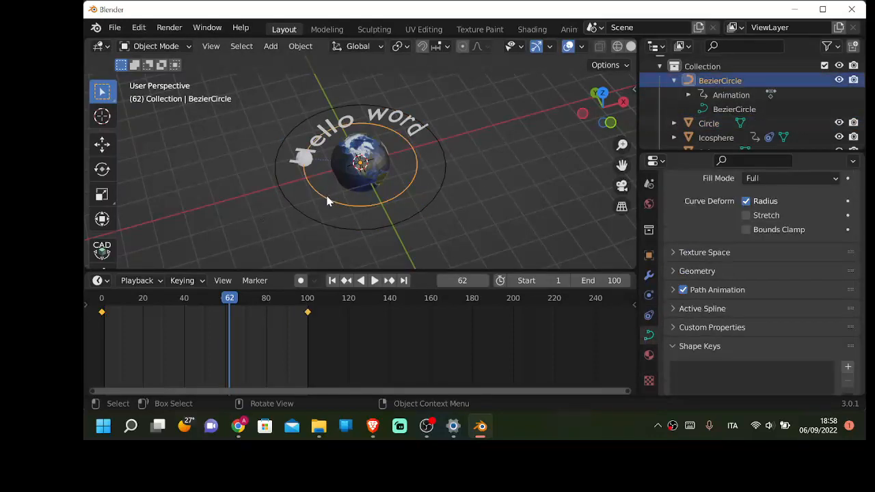
left_click(320, 222)
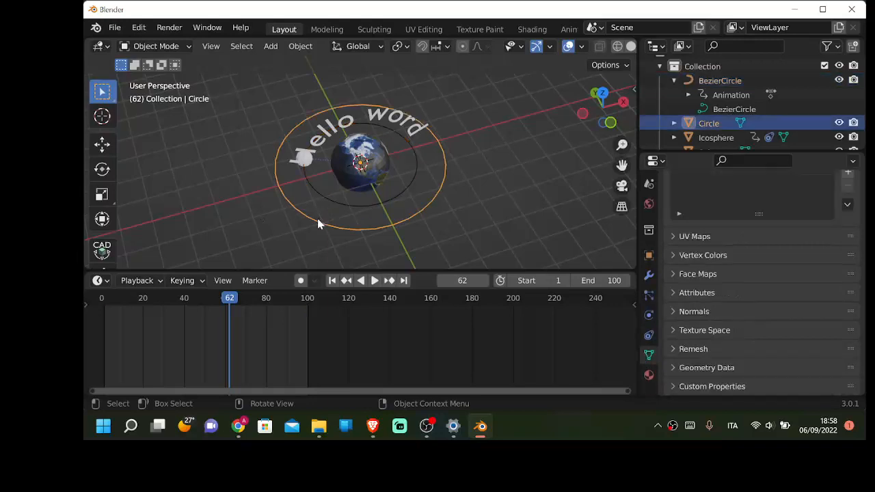
right_click(246, 205)
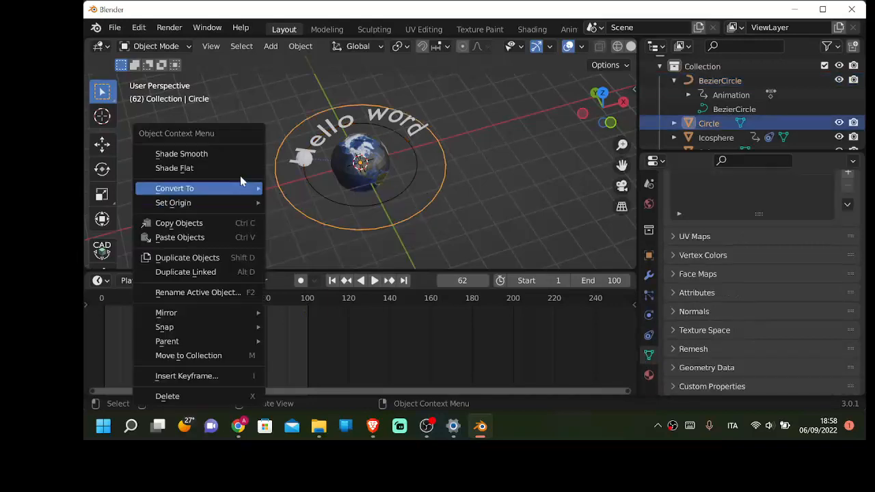
Step: Add a Bezier circle curve around the Earth and scale it to about 2.70, just inside the outer mesh circle
left_click(271, 46)
mouse_move(299, 77)
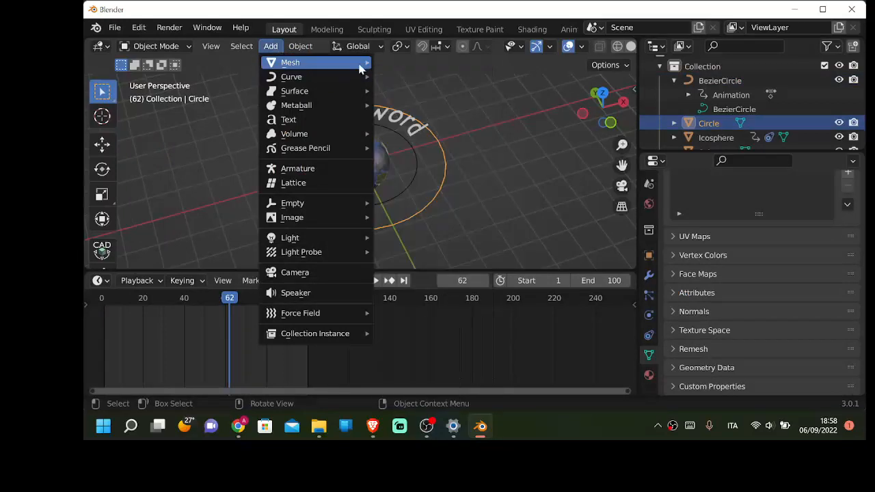
mouse_move(358, 64)
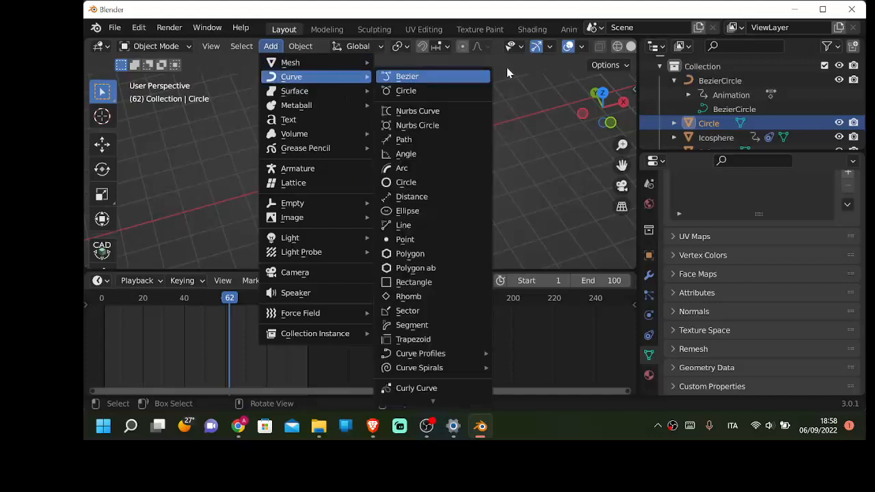
left_click(270, 46)
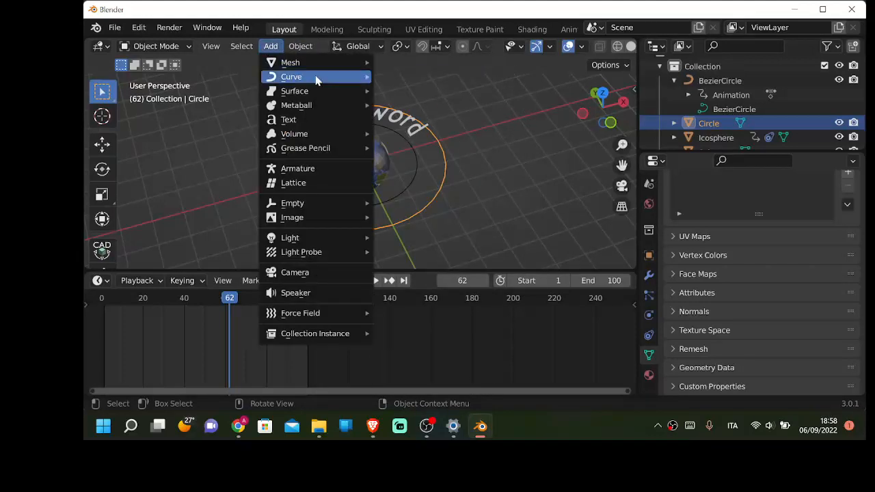
mouse_move(367, 81)
left_click(419, 93)
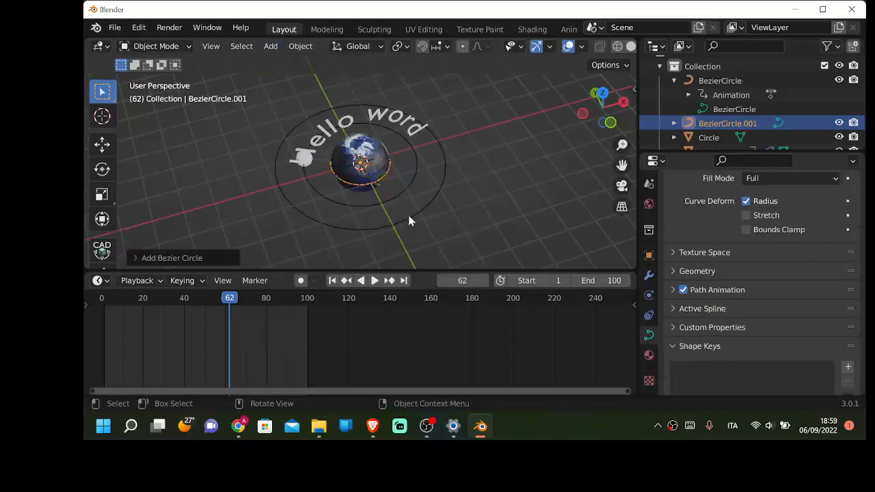
key("s")
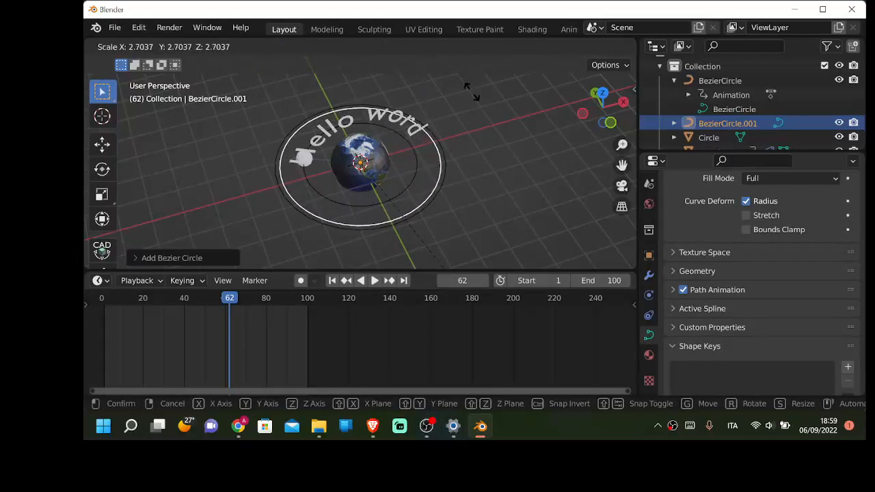
left_click(471, 96)
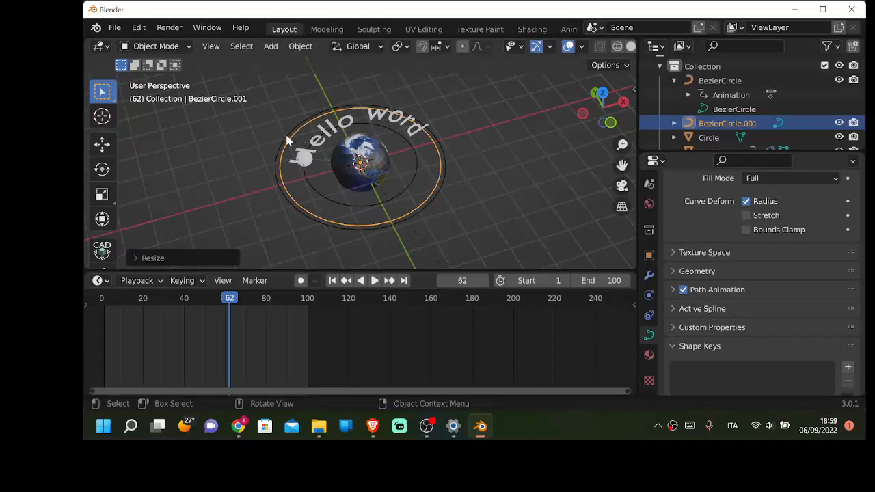
Step: Replace the "Hello word" text's Text on Curve object with the larger Bezier circle, BezierCircle.001
left_click(394, 122)
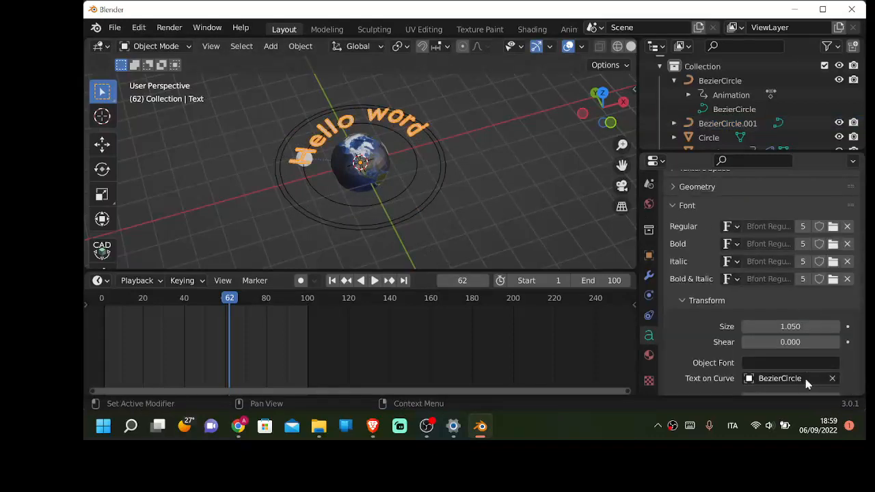
left_click(831, 378)
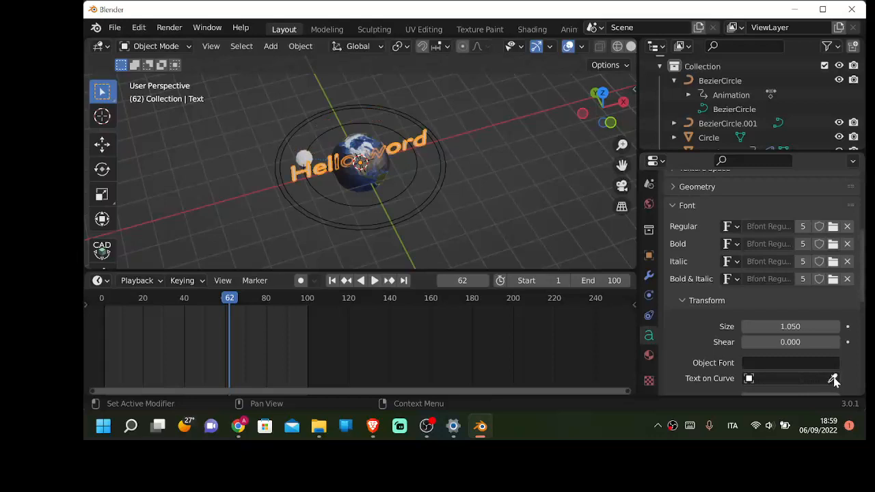
left_click(777, 378)
left_click(742, 243)
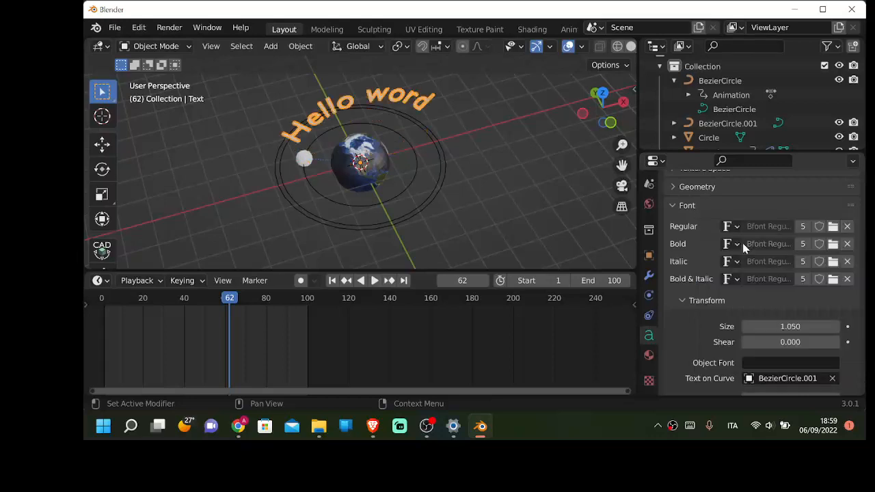
Step: Clear the Text on Curve assignment of the "Hello word" text after checking it from the opposite side of the globe
middle_click_drag(530, 103, 87, 132)
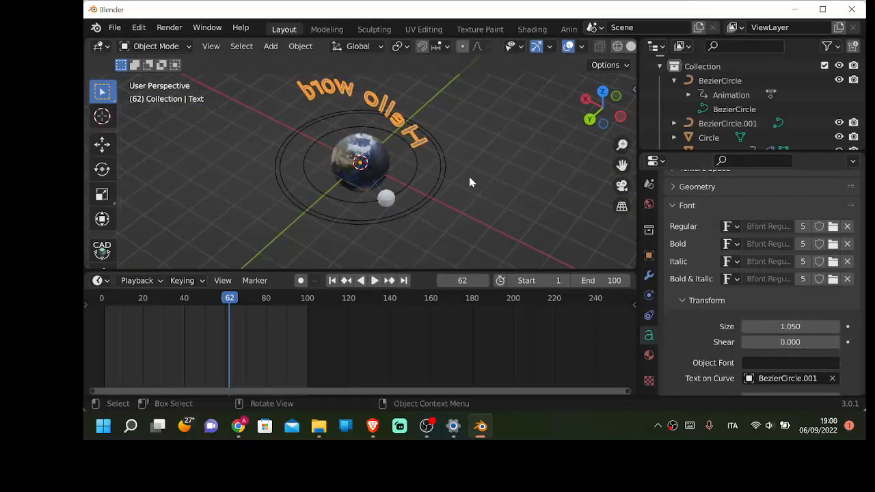
middle_click_drag(469, 181, 530, 202)
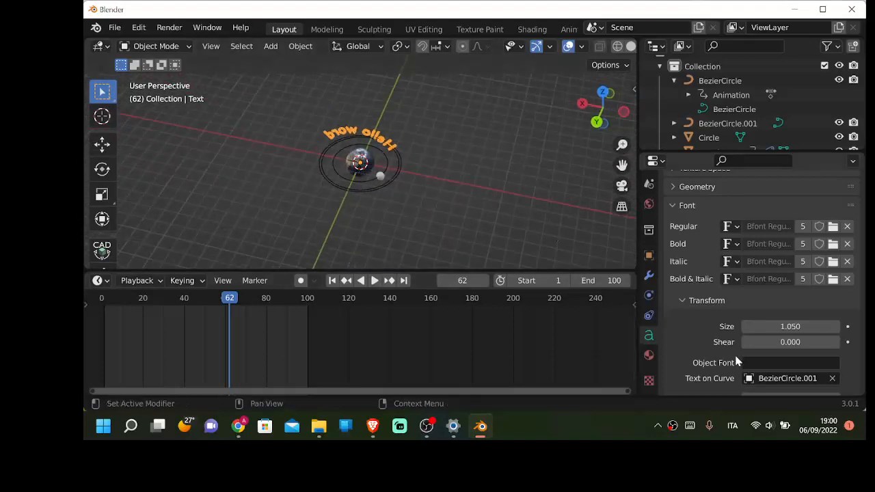
left_click(831, 378)
scroll(275, 117, "up", 5)
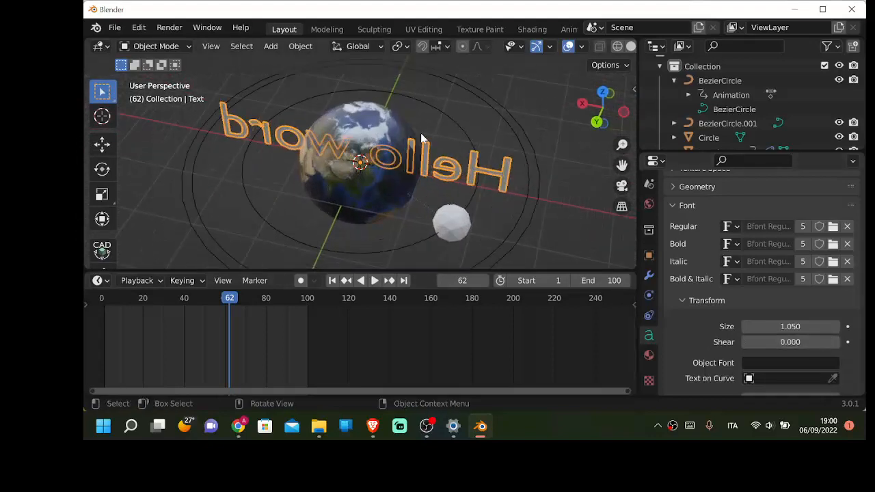
scroll(763, 123, "down", 3)
scroll(727, 131, "up", 2)
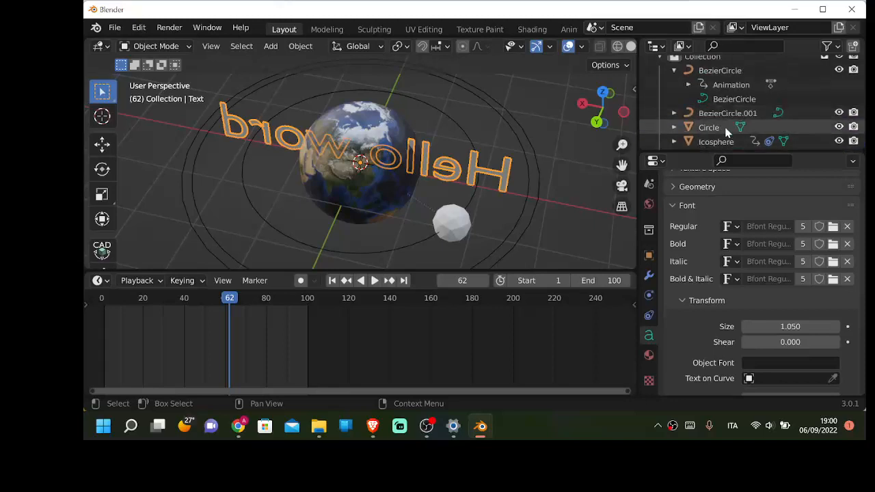
Step: Delete the outermost mesh Circle object from the scene
left_click(727, 132)
right_click(727, 131)
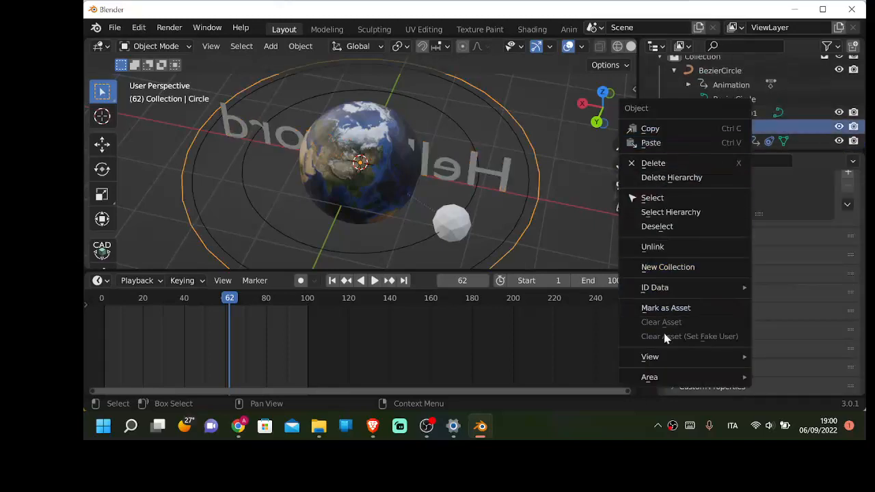
left_click(653, 164)
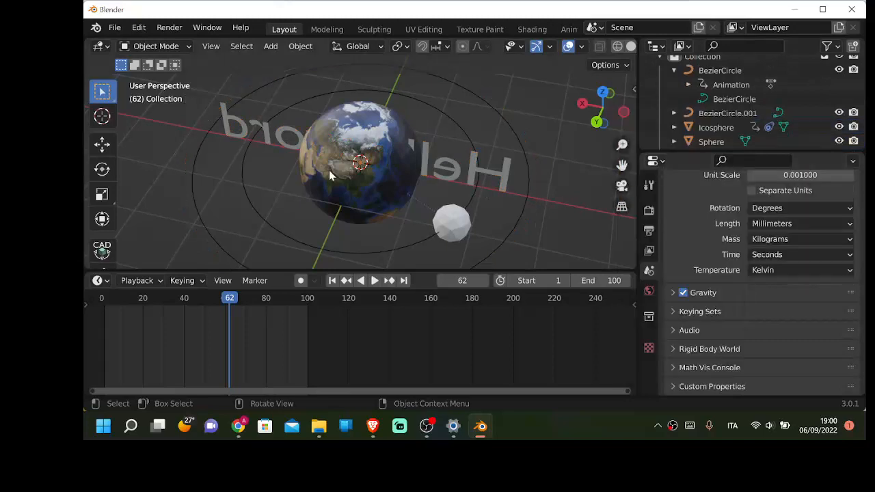
Step: Extrude the "Hello word" text, trying 0.2 mm first and settling on 0.05 mm
left_click(454, 170)
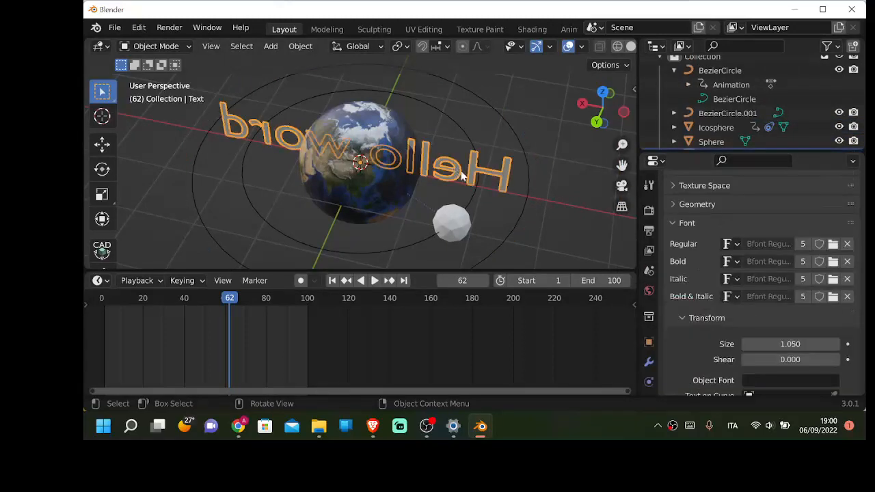
scroll(742, 282, "up", 3)
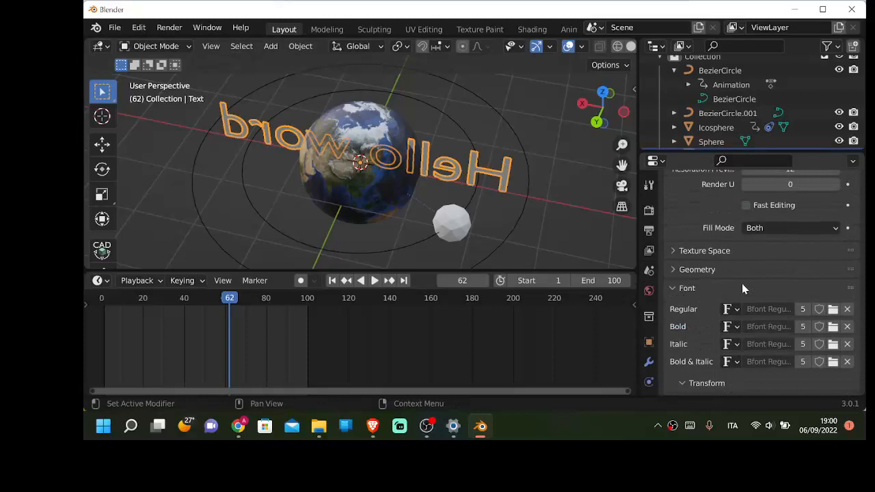
left_click(673, 269)
left_click(770, 306)
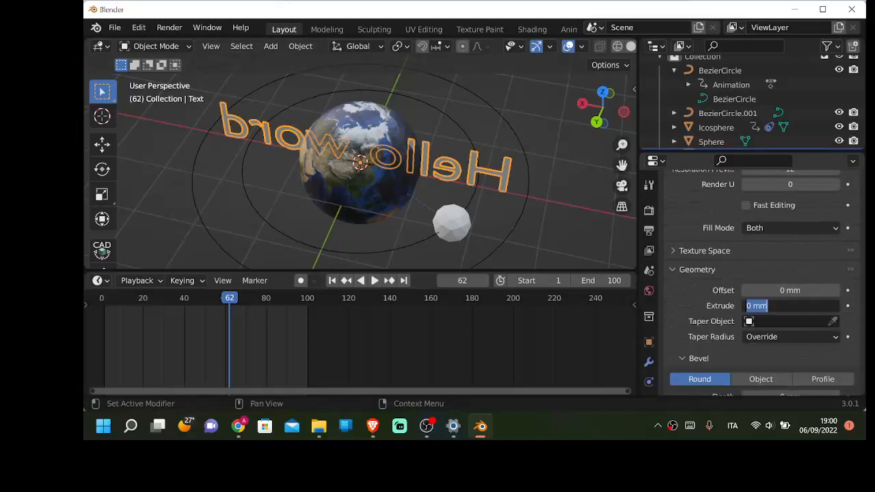
type("0.2")
key("Return")
left_click(771, 305)
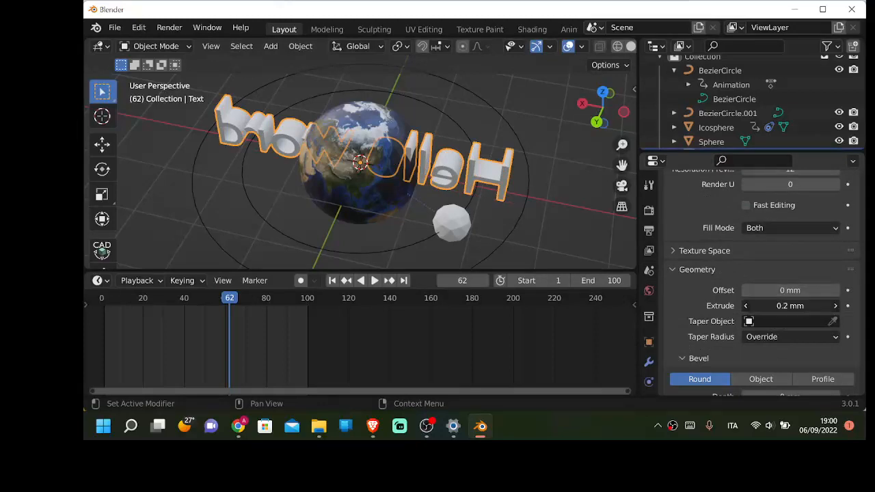
key("BackSpace")
type(".05")
key("Return")
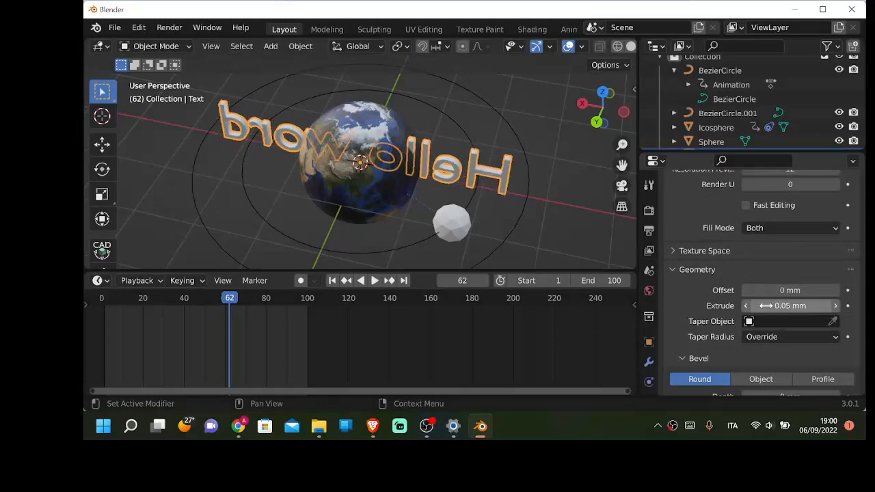
middle_click_drag(511, 193, 246, 171)
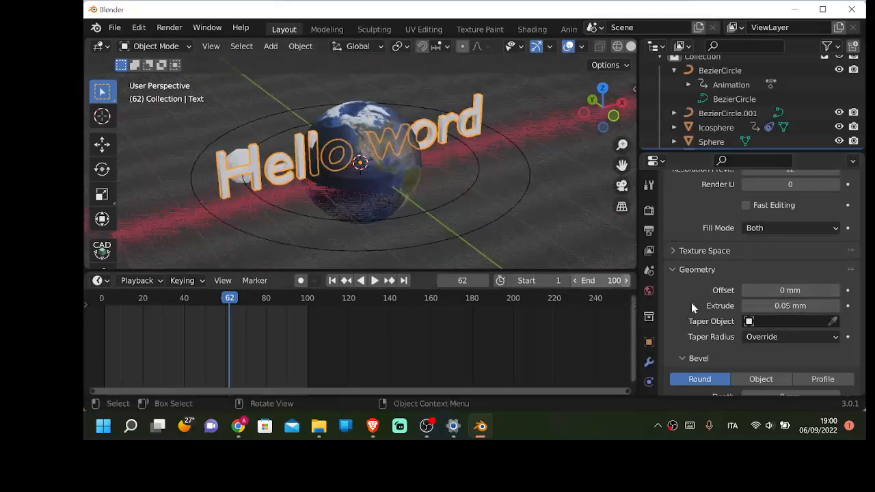
Step: Convert the extruded "Hello word" text object to a curve
scroll(779, 318, "down", 1)
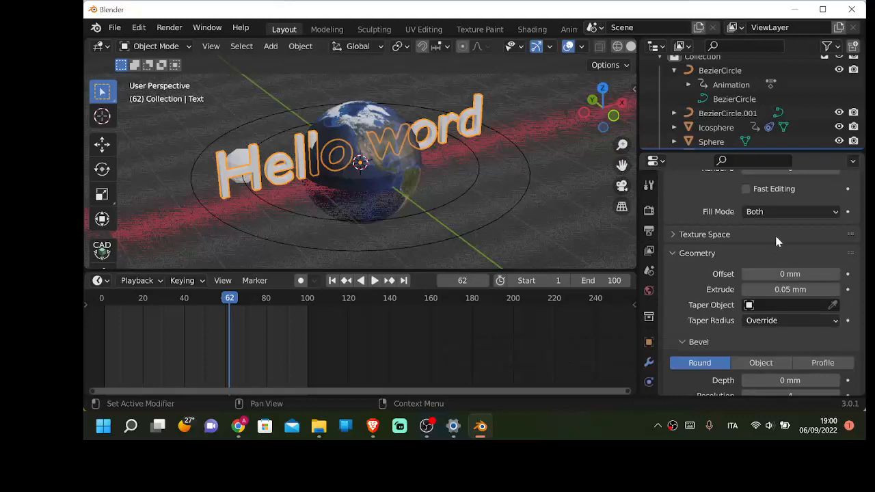
right_click(444, 120)
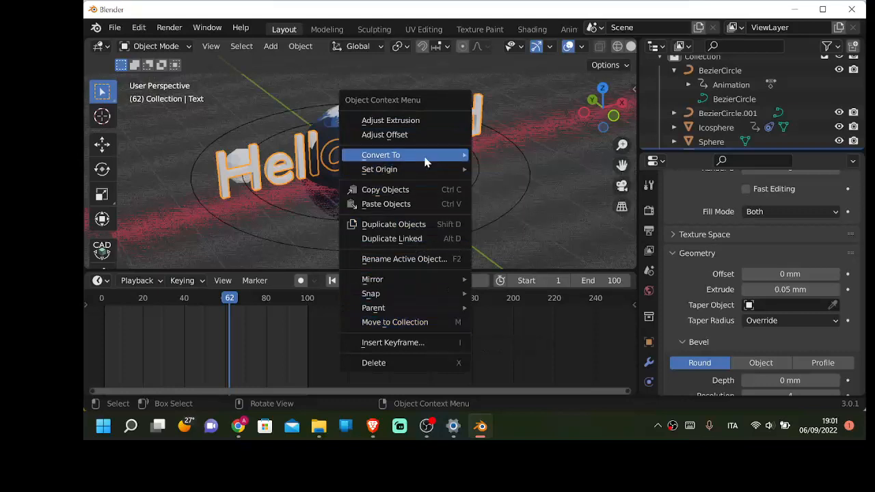
mouse_move(430, 157)
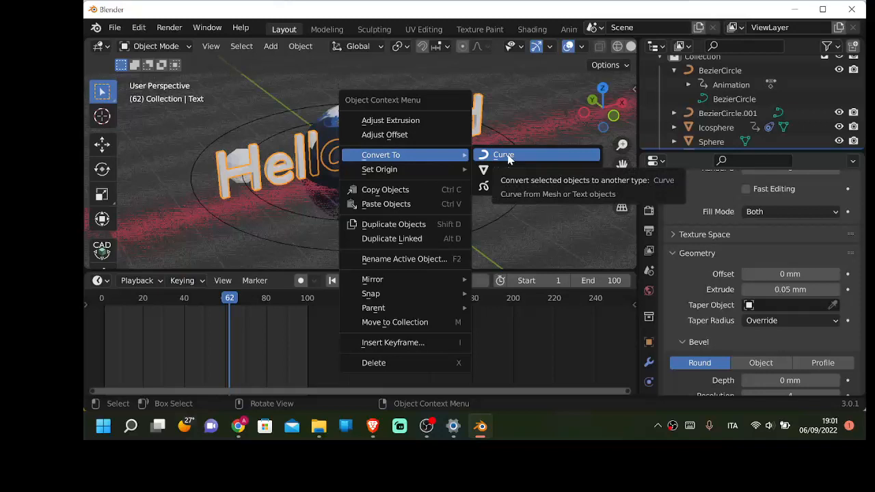
left_click(300, 46)
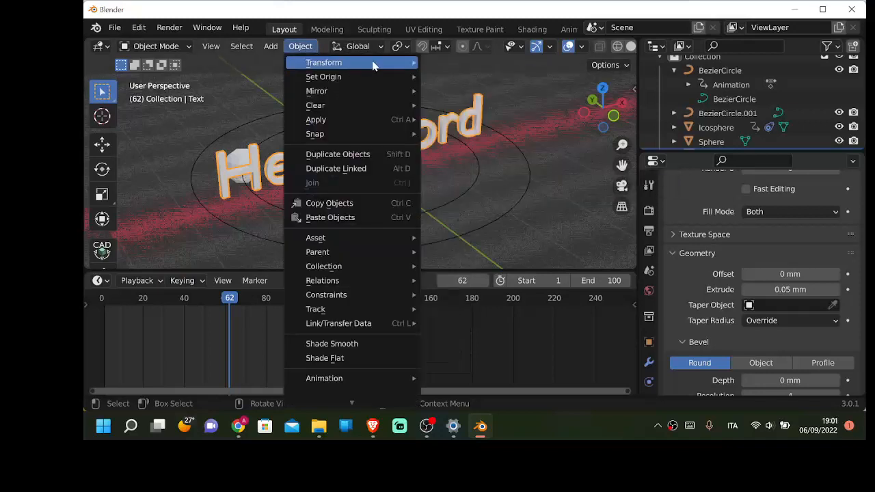
mouse_move(366, 388)
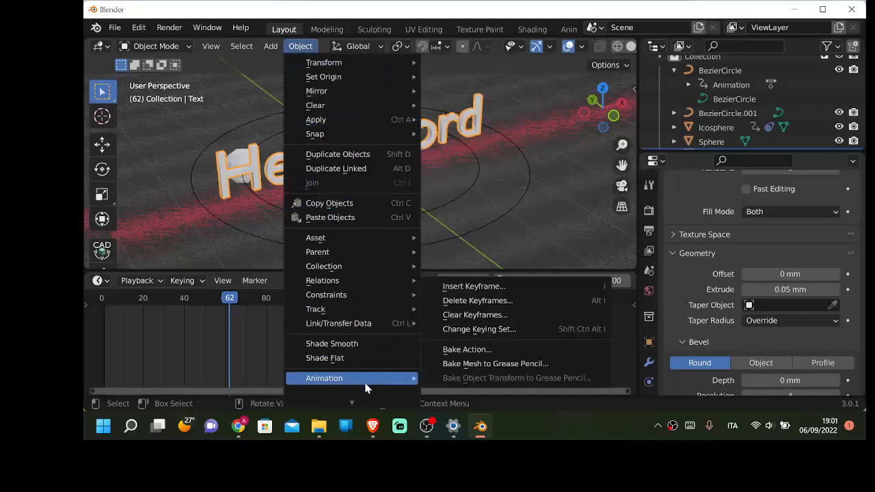
scroll(366, 387, "down", 8)
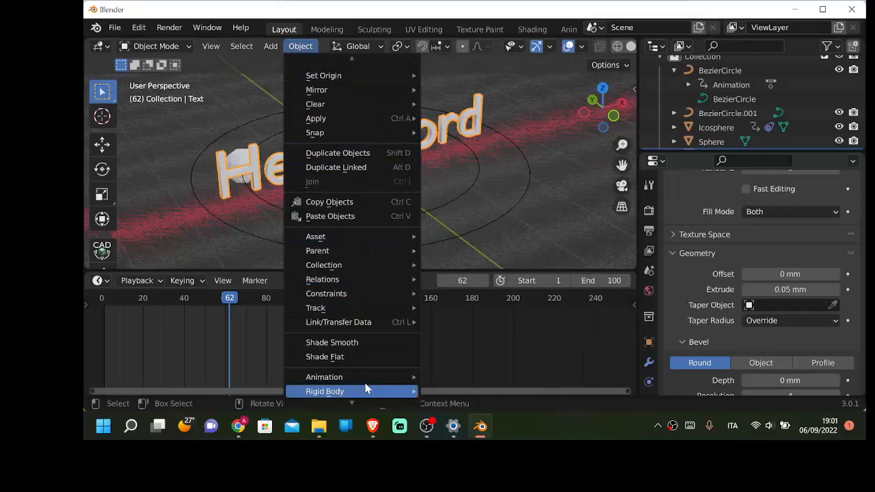
scroll(366, 388, "down", 5)
scroll(356, 346, "up", 12)
scroll(353, 373, "down", 8)
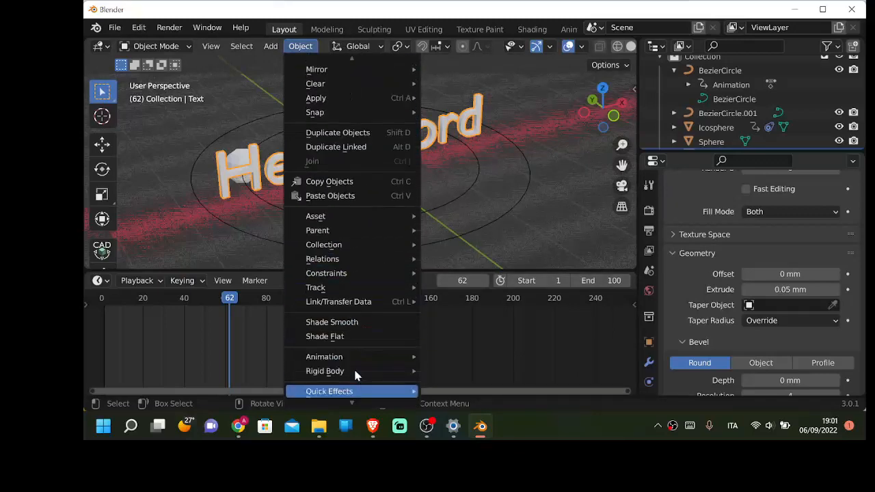
scroll(355, 375, "down", 4)
mouse_move(362, 349)
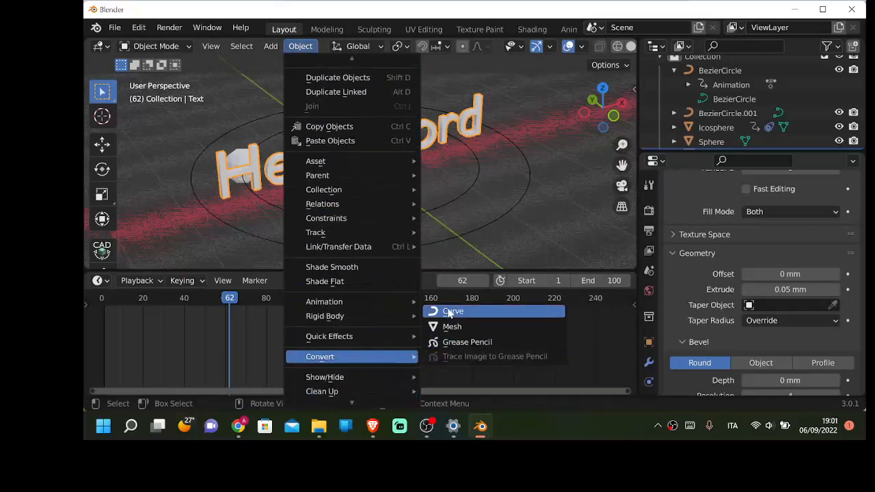
right_click(471, 121)
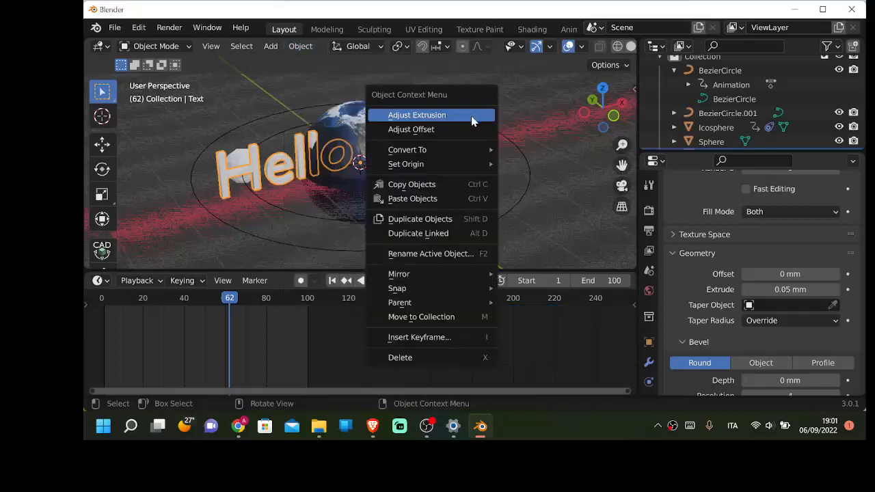
mouse_move(481, 149)
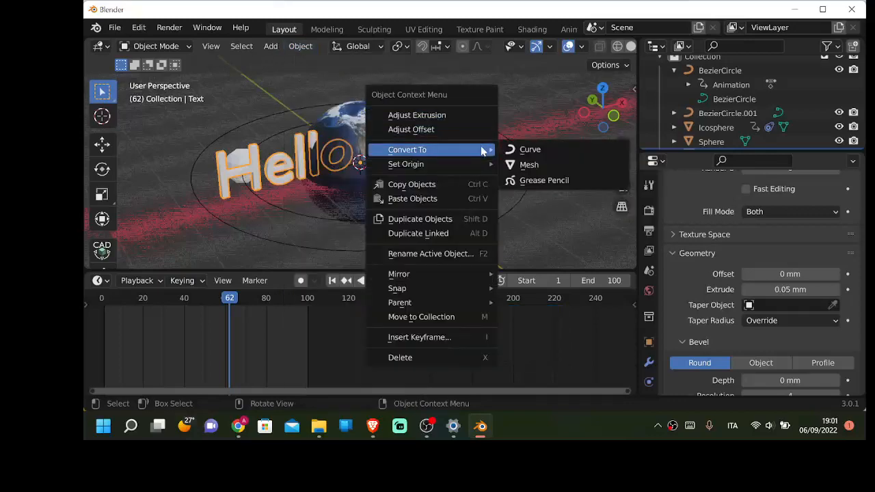
left_click(520, 151)
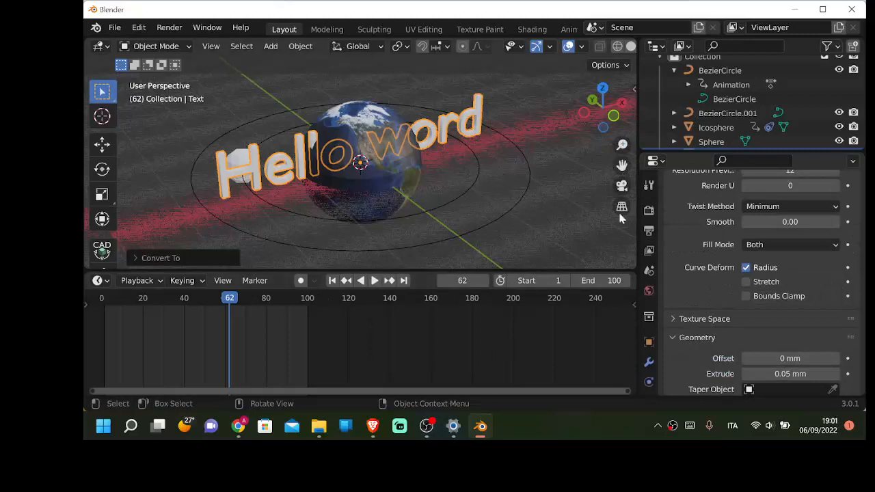
scroll(769, 252, "down", 6)
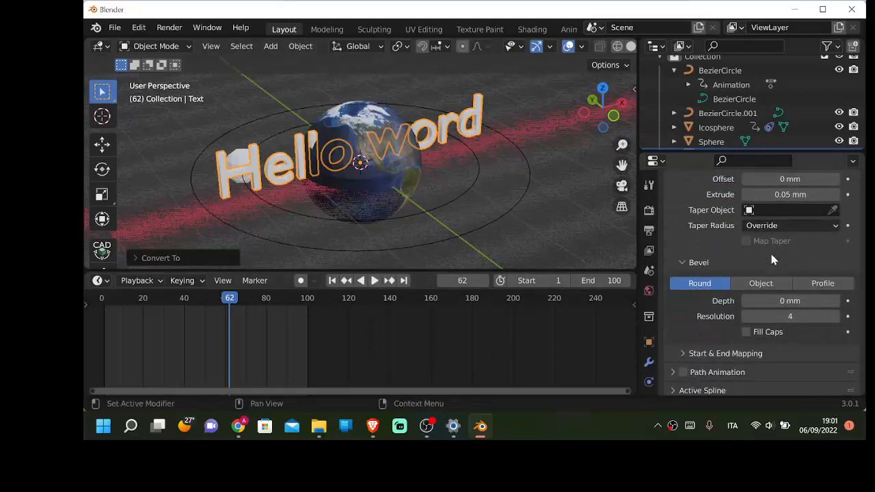
scroll(772, 259, "down", 2)
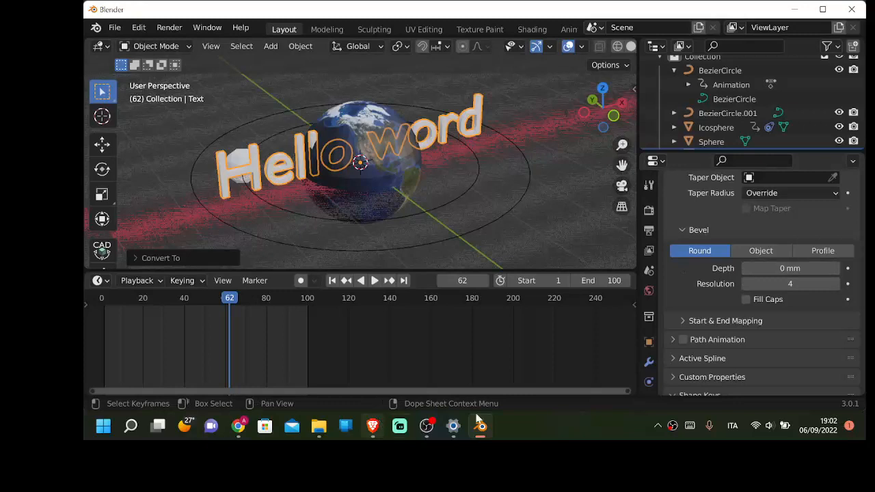
Step: Return the timeline to frame 0 and add a Curve modifier to the text with BezierCircle.001 as its curve object
left_click_drag(230, 300, 589, 293)
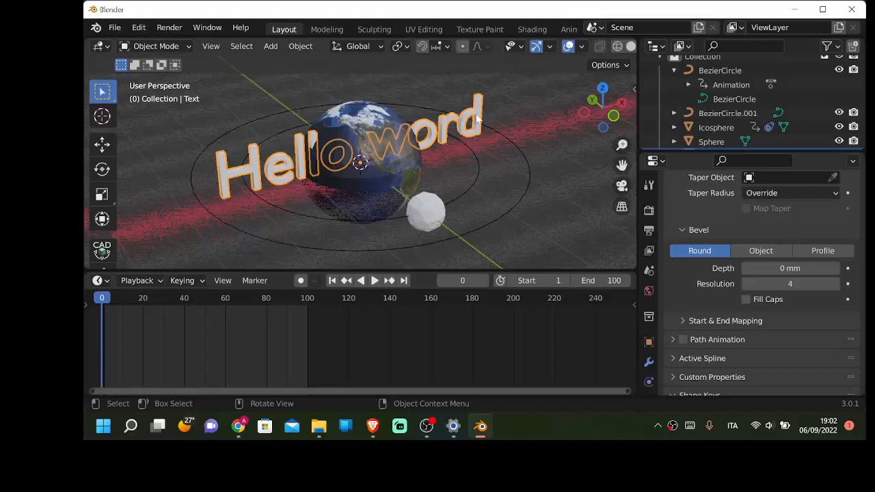
scroll(648, 324, "down", 3)
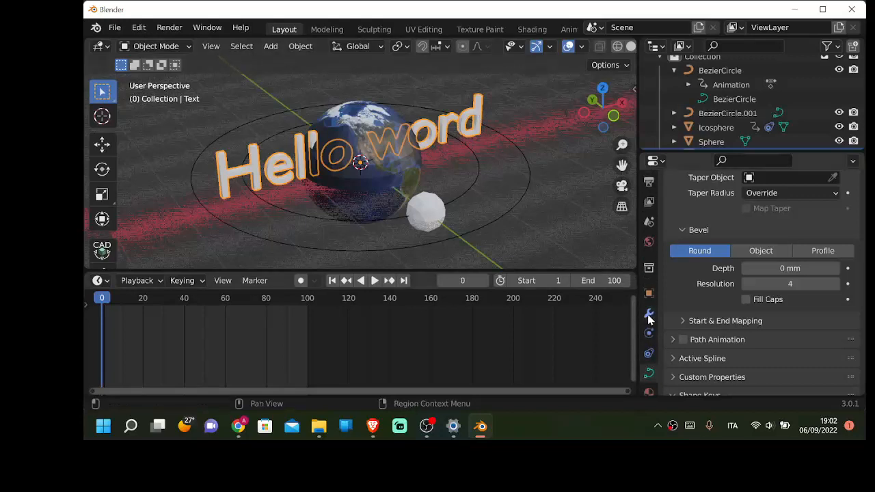
left_click(649, 315)
left_click(676, 207)
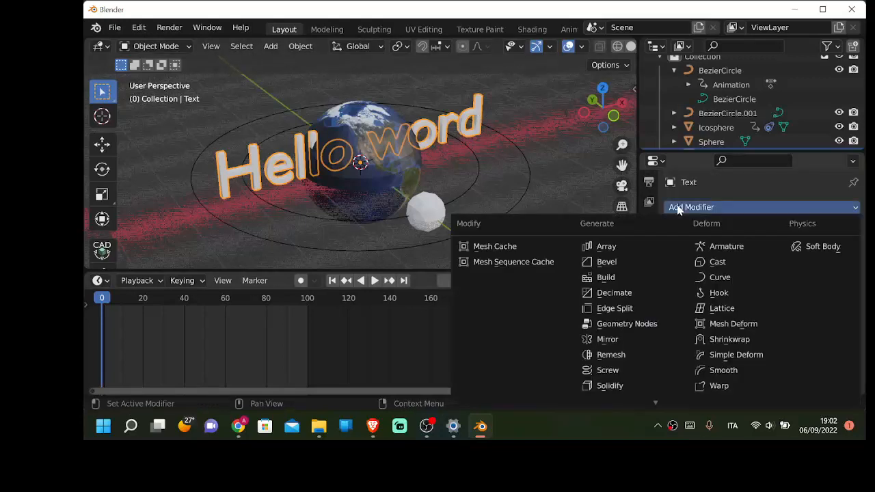
left_click(717, 277)
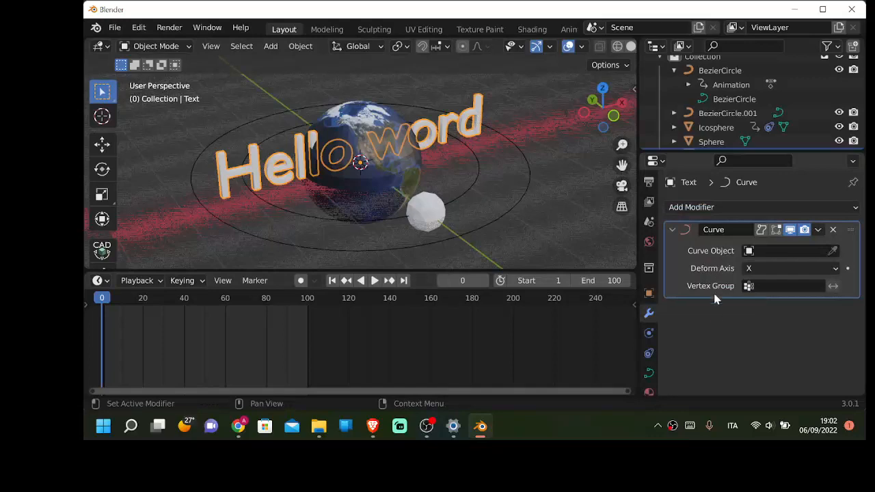
left_click(773, 252)
left_click(734, 116)
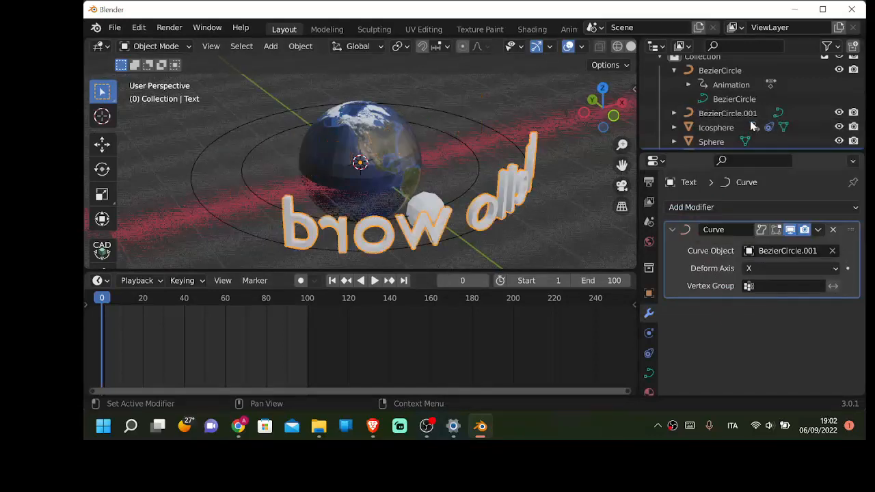
middle_click_drag(455, 247, 395, 224)
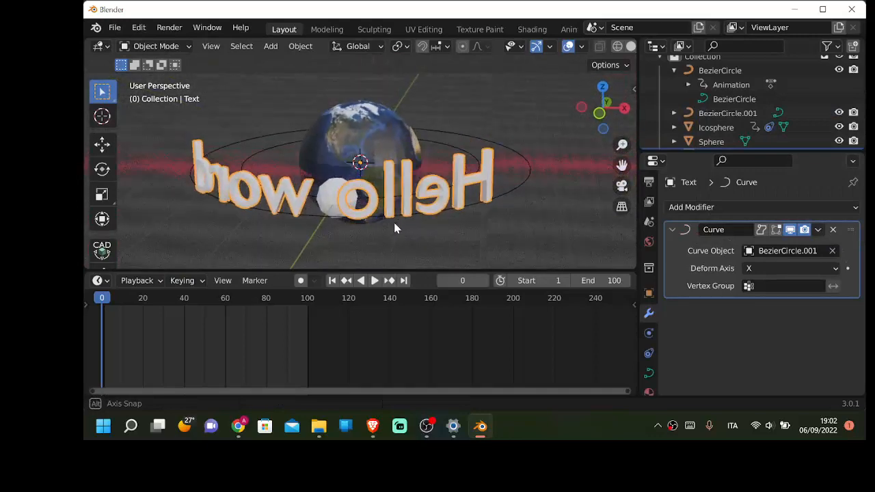
Step: Examine the text's curve data settings, including texture space, geometry, bevel, path animation and shape keys
left_click(649, 371)
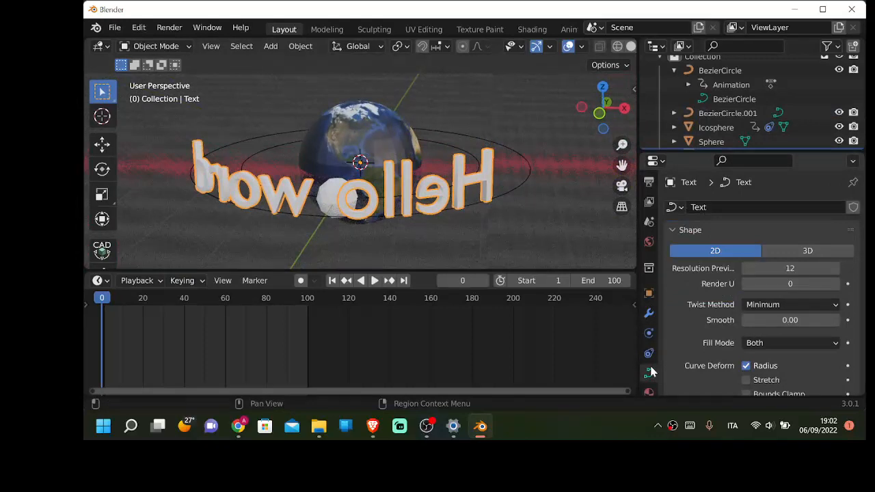
scroll(706, 320, "down", 6)
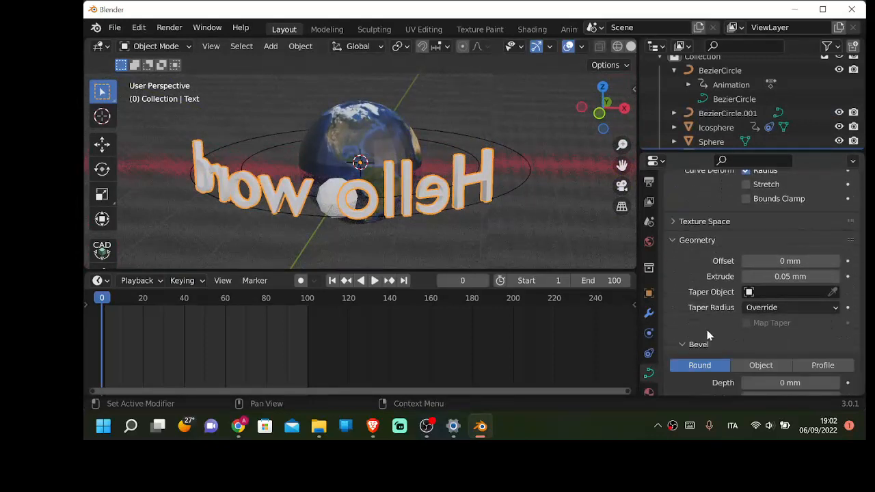
scroll(706, 335, "down", 2)
scroll(707, 263, "up", 4)
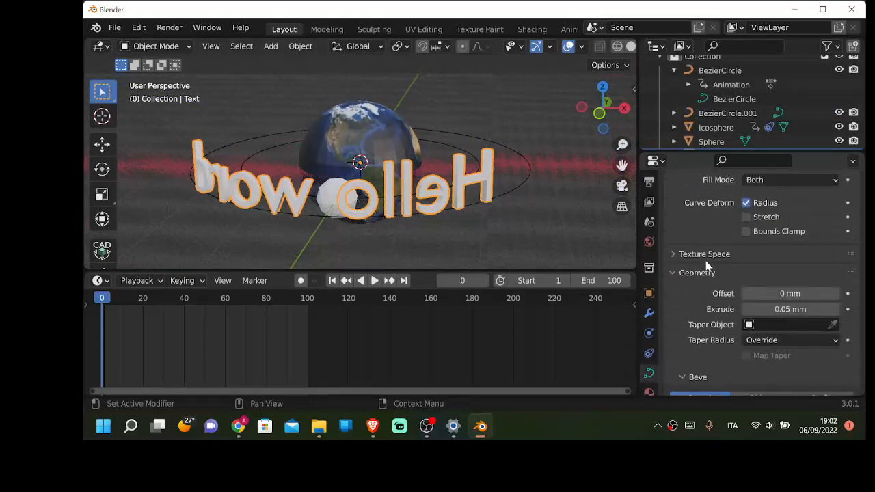
left_click(674, 254)
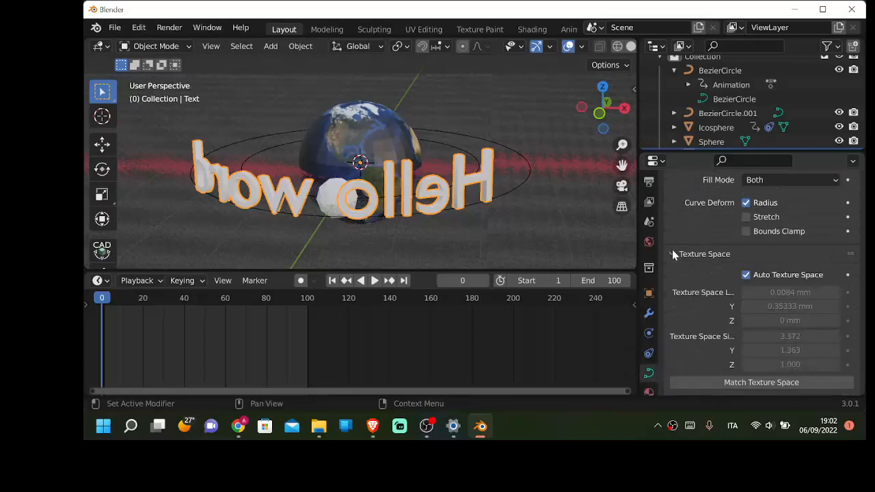
left_click(671, 254)
scroll(677, 318, "down", 6)
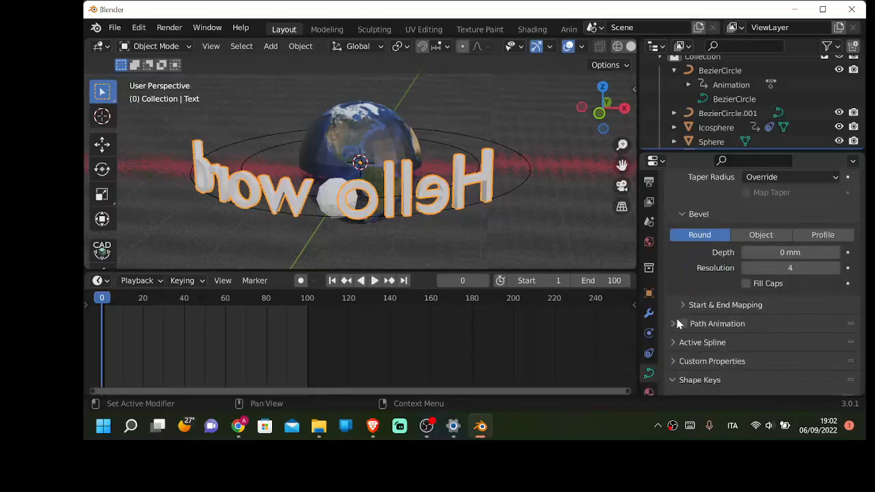
scroll(677, 325, "down", 1)
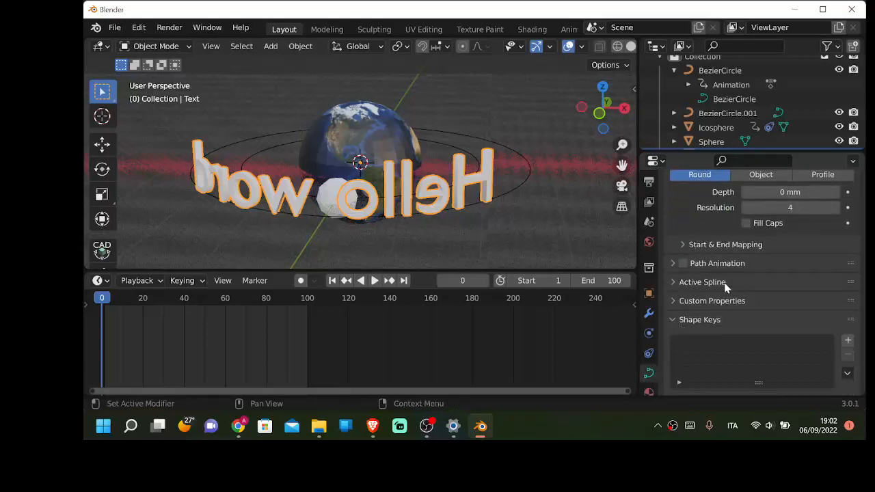
scroll(652, 338, "down", 2)
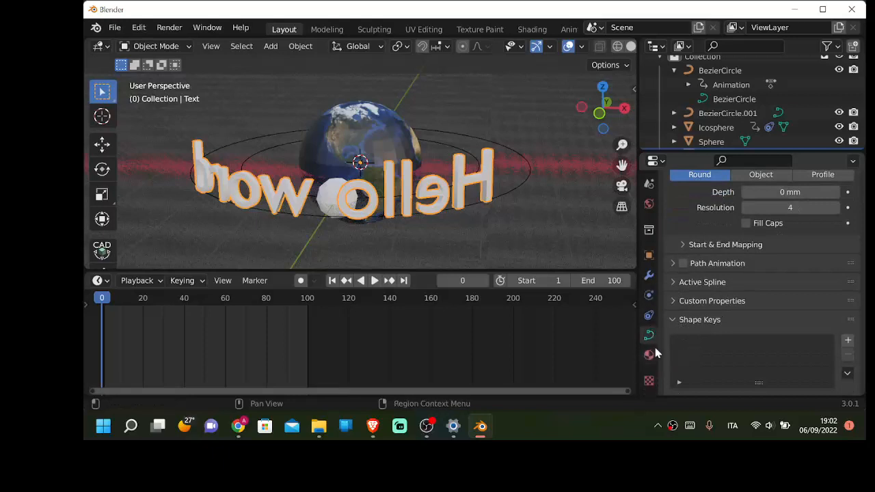
scroll(654, 339, "up", 4)
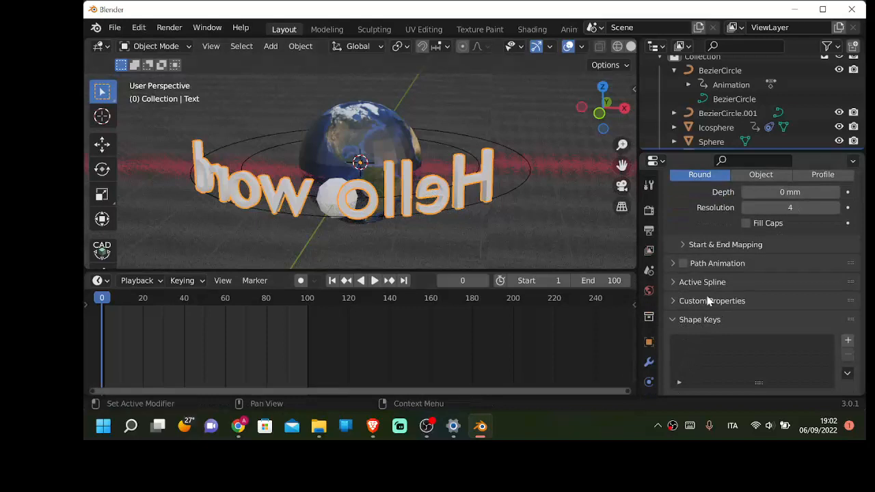
Step: Try different X, Y and Z rotations on the bent text and raise it to a Z location of 1.42 mm
scroll(710, 285, "up", 12)
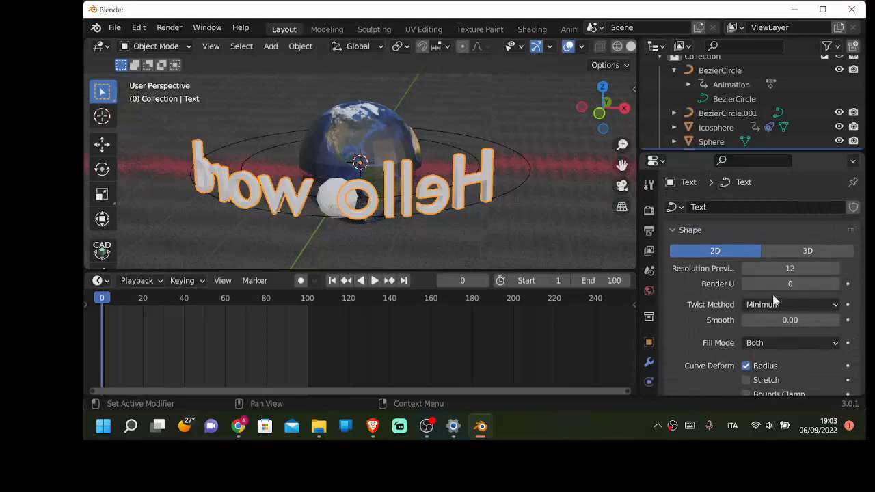
left_click(647, 343)
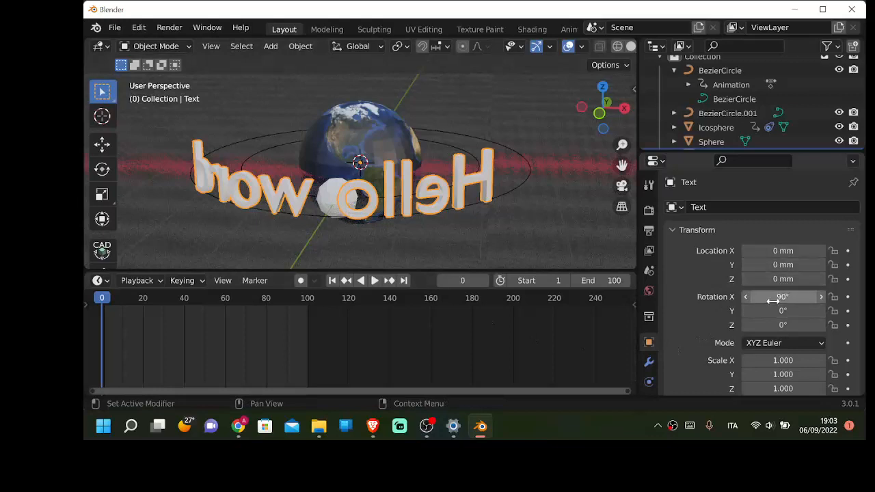
left_click_drag(780, 298, 865, 298)
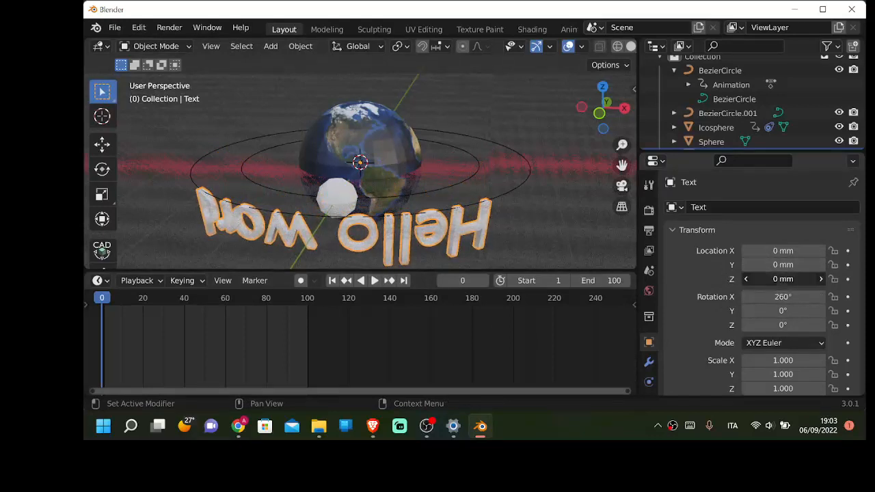
left_click_drag(783, 279, 748, 325)
left_click_drag(804, 313, 782, 313)
Step: Set the text's Y rotation to 0° and its X rotation to 90°, trying 0° for X first
left_click(783, 311)
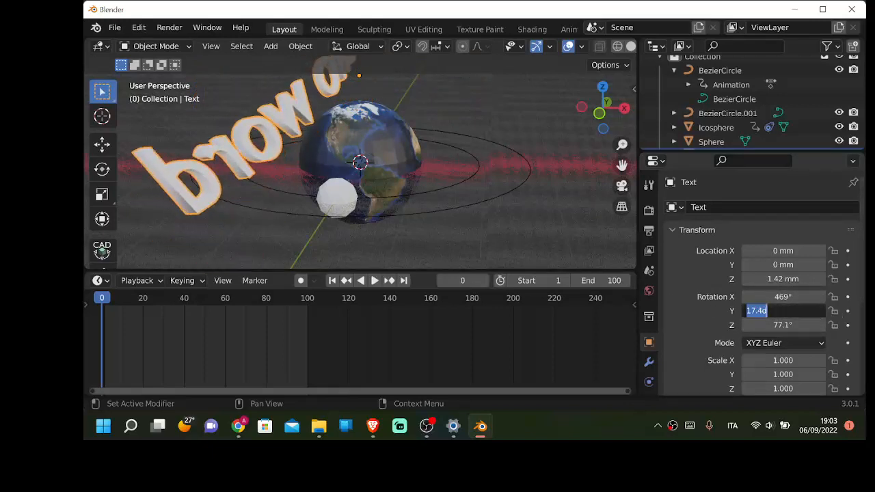
type("0")
key("Return")
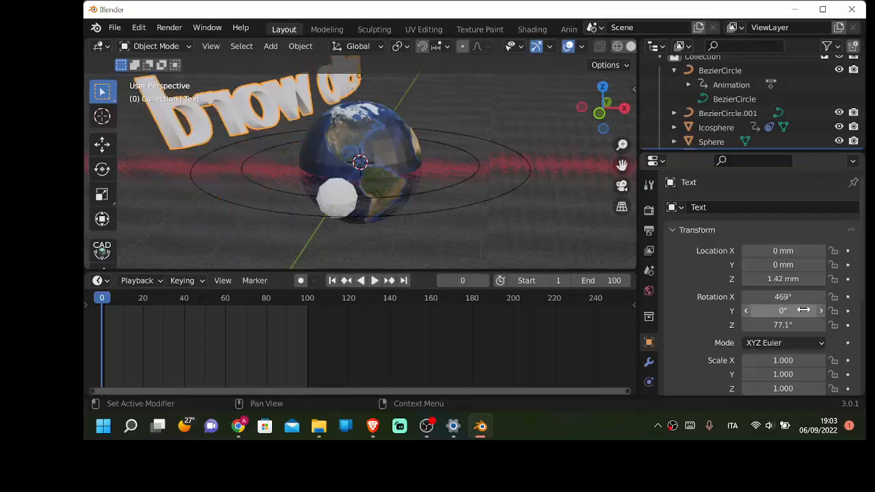
left_click(777, 297)
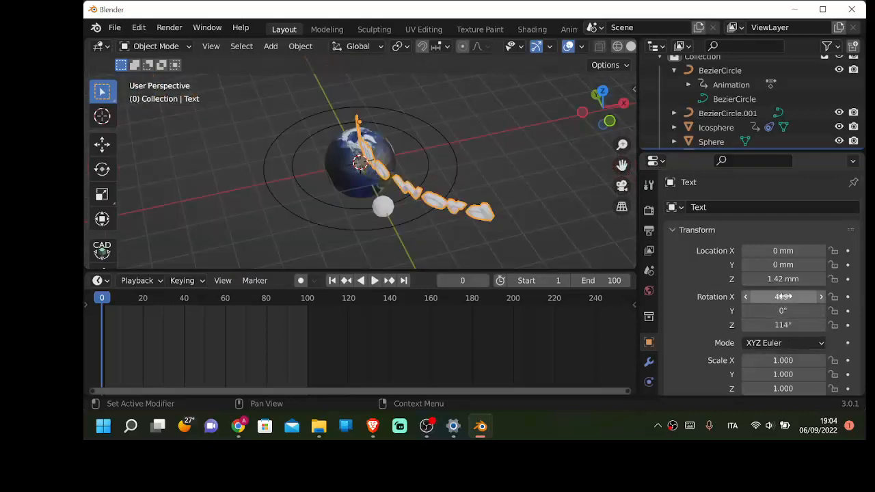
type("0")
key("Return")
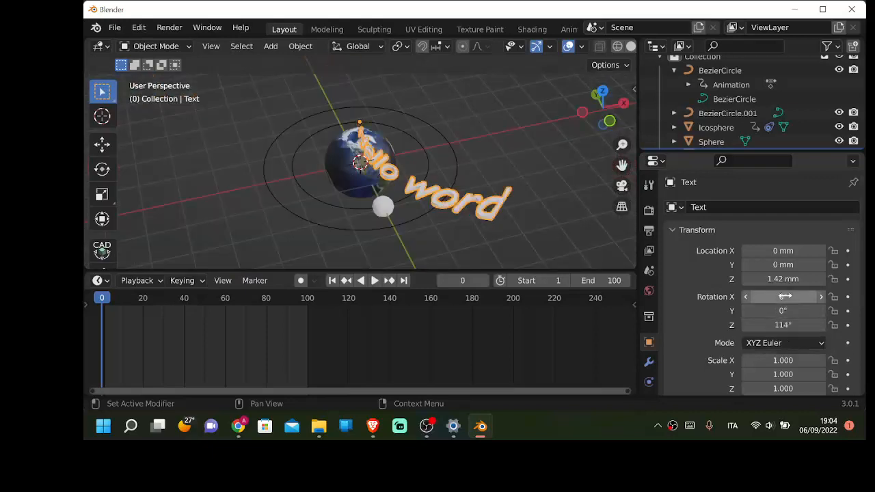
middle_click_drag(496, 161, 451, 158)
left_click(783, 297)
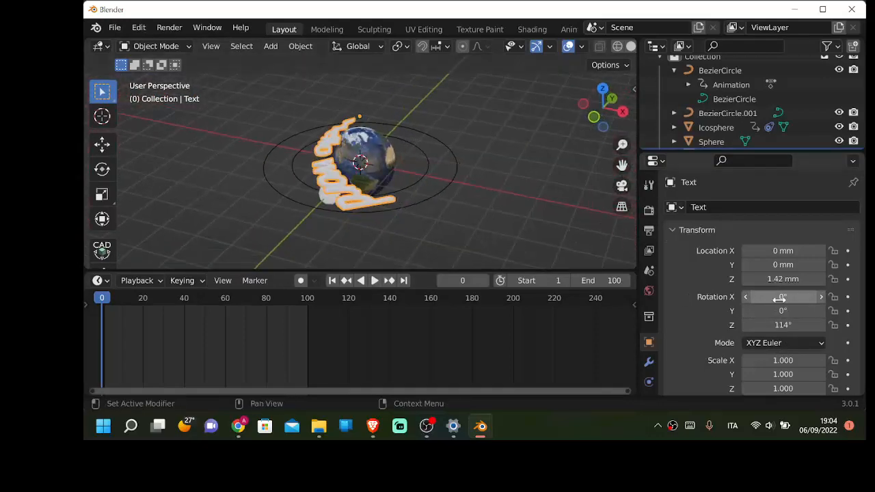
type("90")
key("Return")
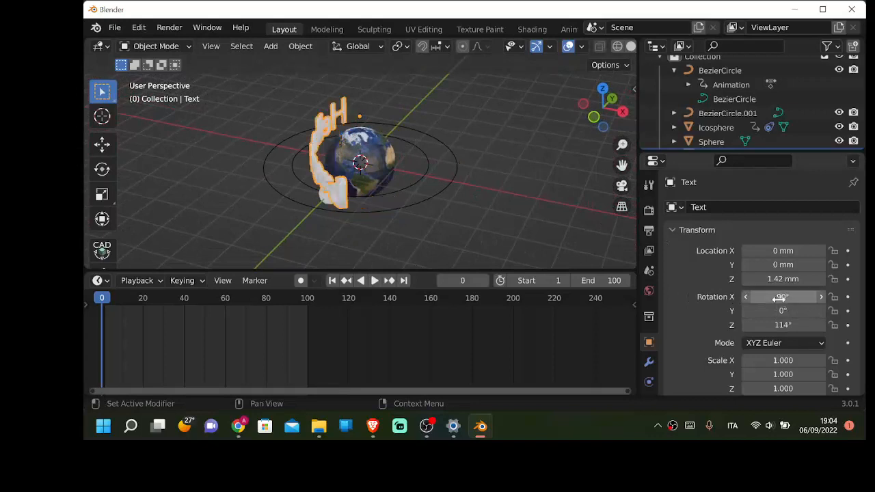
Step: Reset the text's Z location to 0 mm
middle_click_drag(356, 191, 443, 217)
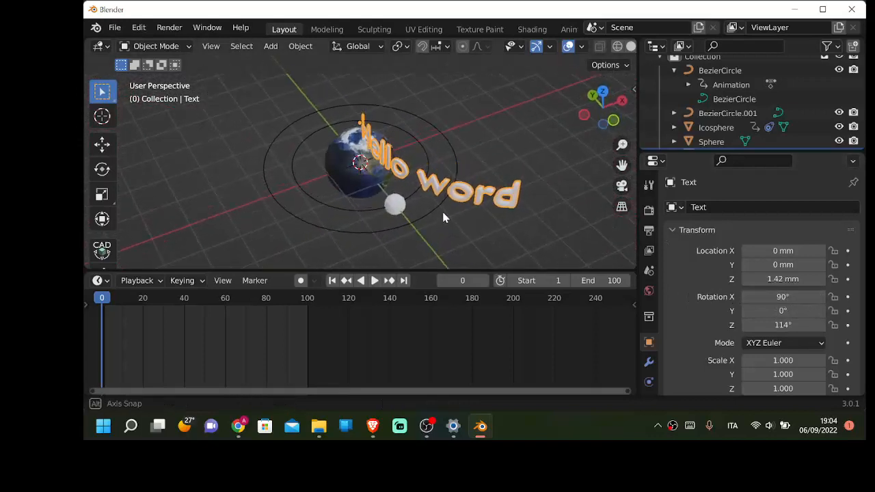
left_click(790, 280)
type("0")
key("Return")
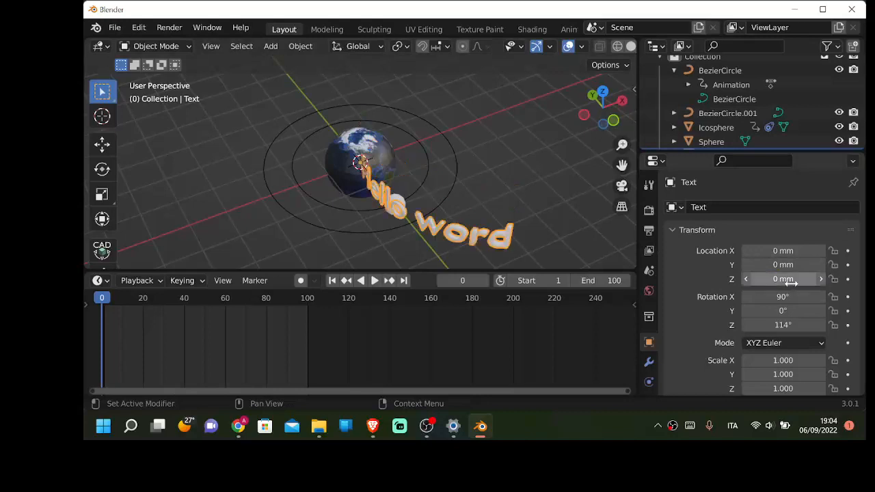
Step: Set the text's Z rotation to 180° so it reads correctly along the outer circle
middle_click_drag(552, 214, 389, 198)
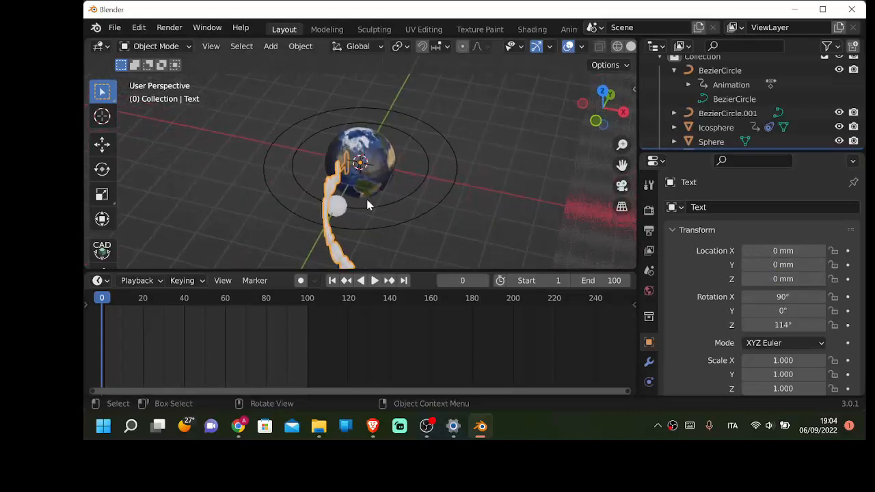
left_click_drag(784, 325, 855, 325)
left_click_drag(798, 327, 799, 326)
type("180")
key("Return")
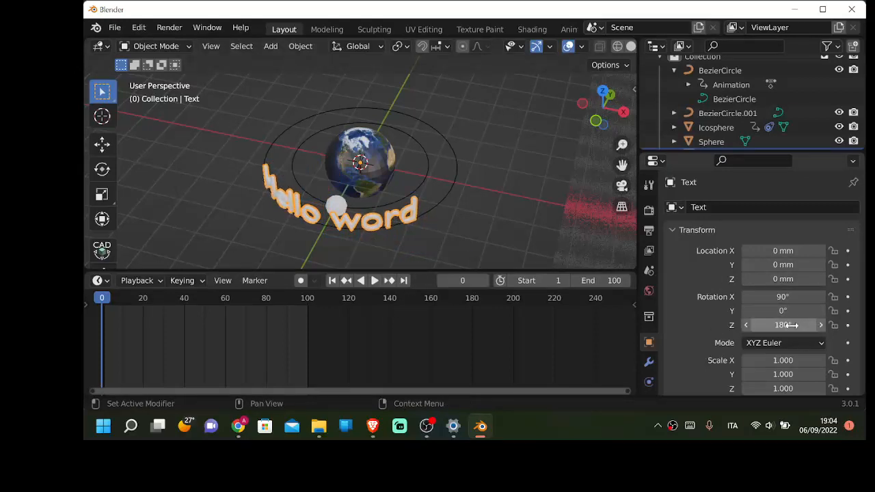
middle_click_drag(145, 226, 356, 179)
scroll(394, 207, "up", 5)
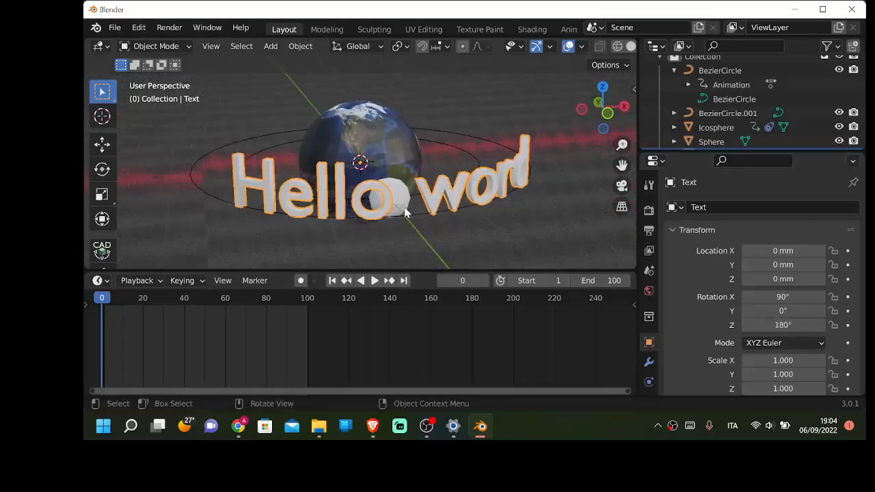
Step: Insert a Location, Rotation & Scale keyframe for the text at frame 0
middle_click_drag(397, 208, 405, 238)
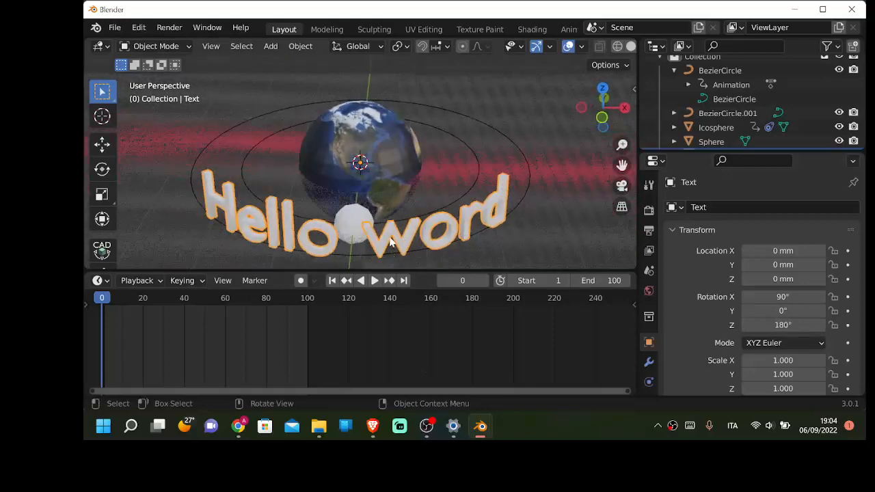
scroll(366, 257, "down", 3)
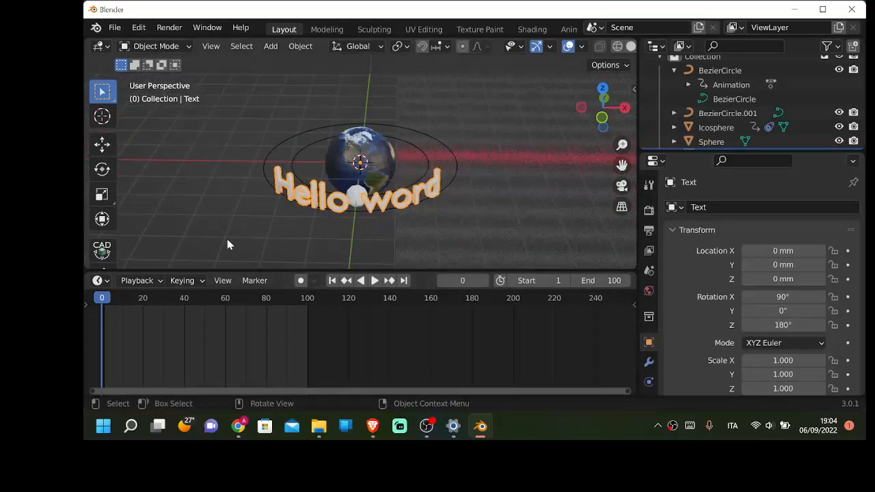
key("i")
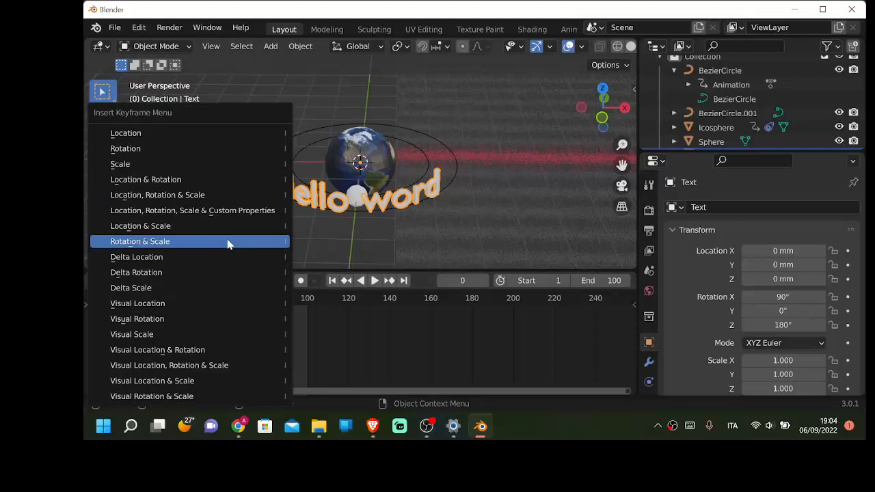
left_click(201, 194)
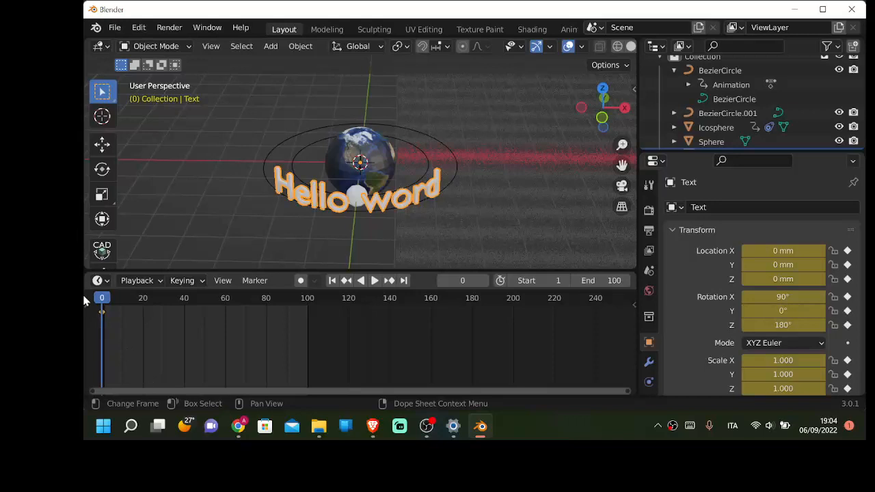
Step: At frame 100, set the text's X location to -17.91 mm and keyframe that value
left_click(269, 156)
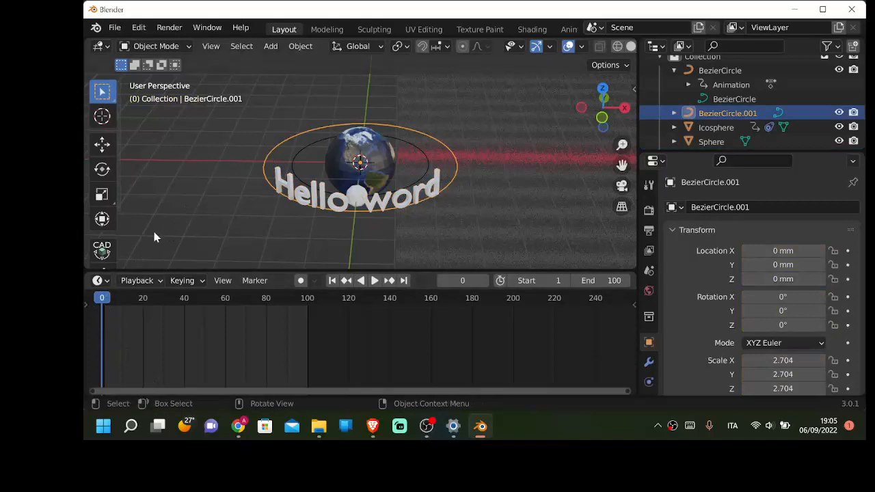
left_click(329, 199)
left_click_drag(103, 299, 306, 312)
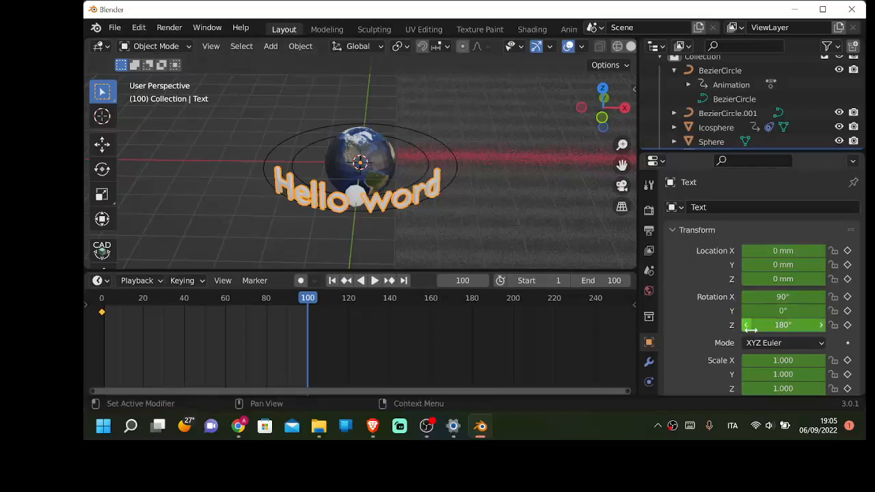
left_click_drag(761, 251, 695, 251)
left_click_drag(783, 251, 768, 251)
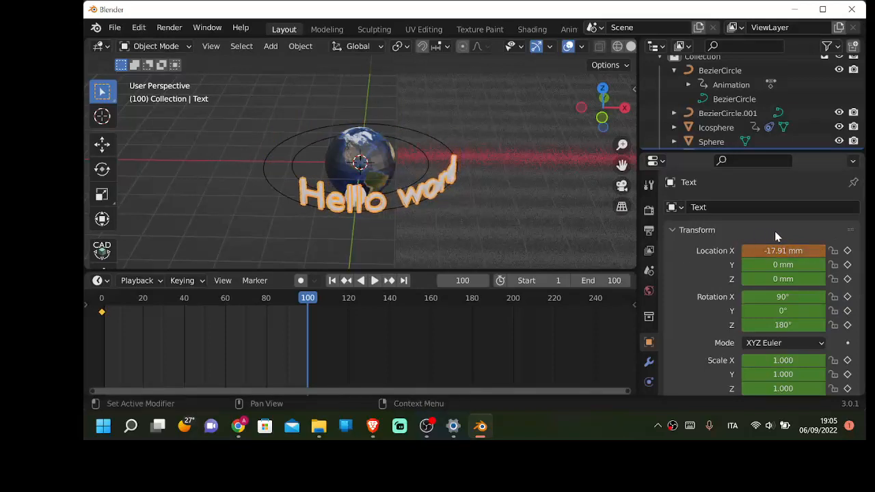
left_click(846, 253)
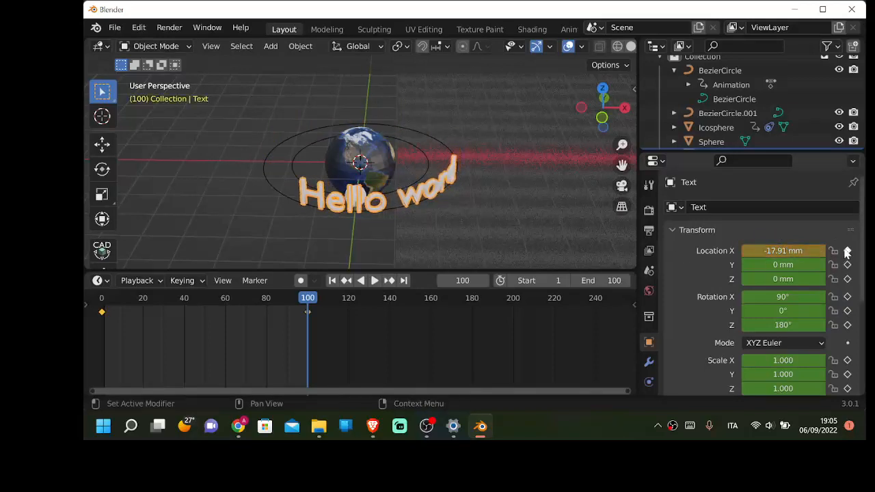
Step: Play the animation from frame 0 to check the text moving around the globe, and stop playback
key("space")
left_click_drag(305, 303, 95, 326)
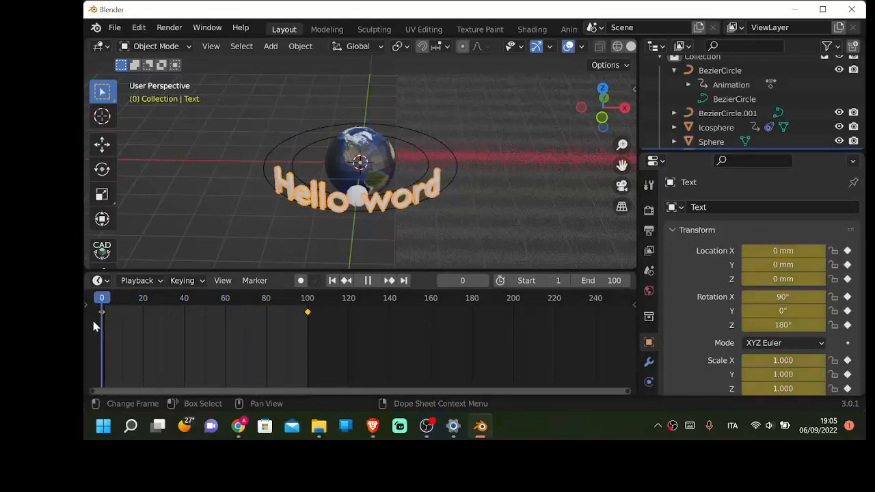
key("space")
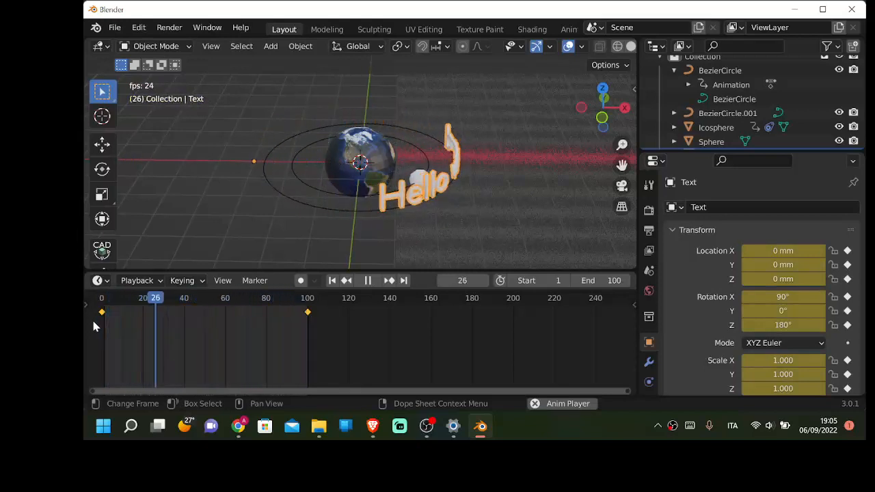
left_click(367, 280)
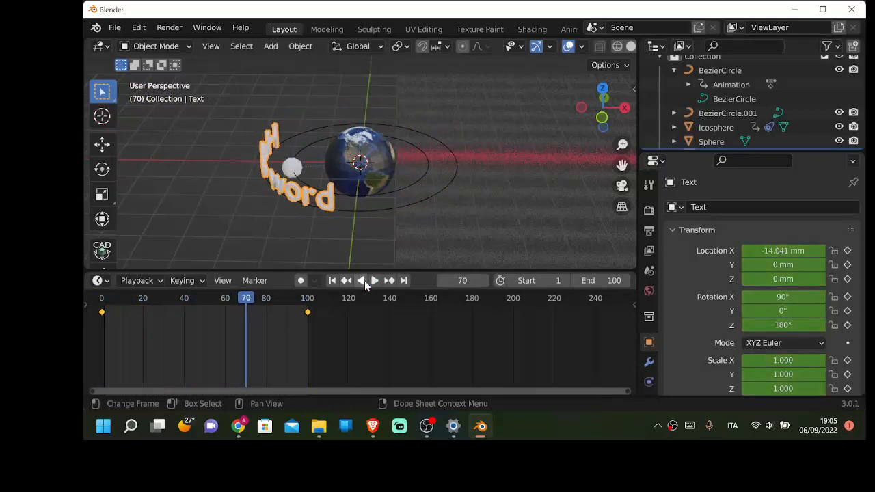
Step: Save the project as Round.blend in the Documents\Blender folder
left_click(115, 27)
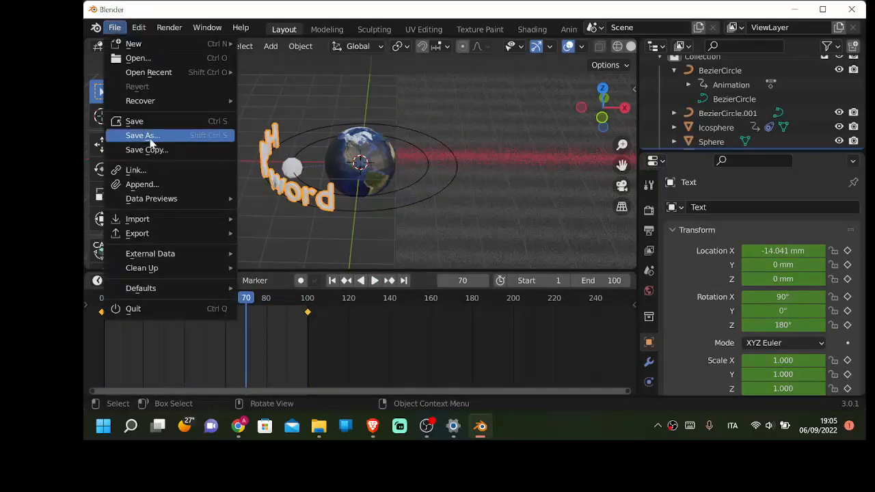
left_click(151, 133)
left_click(318, 394)
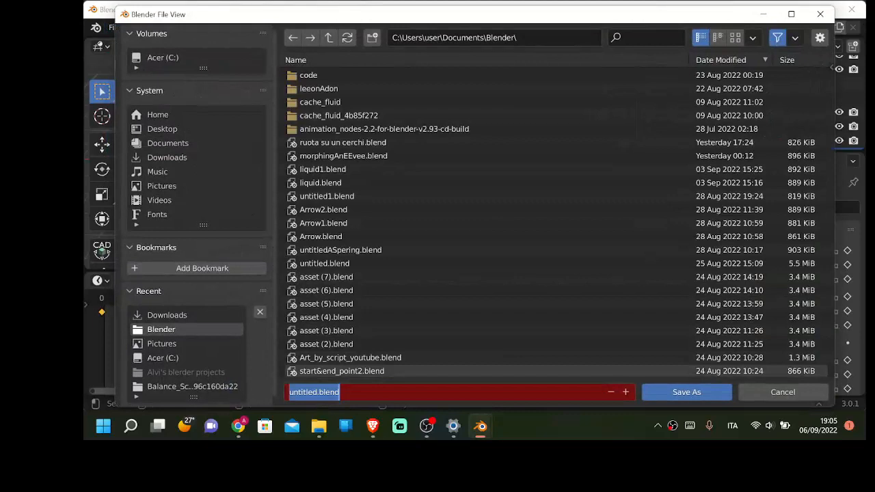
type("Round")
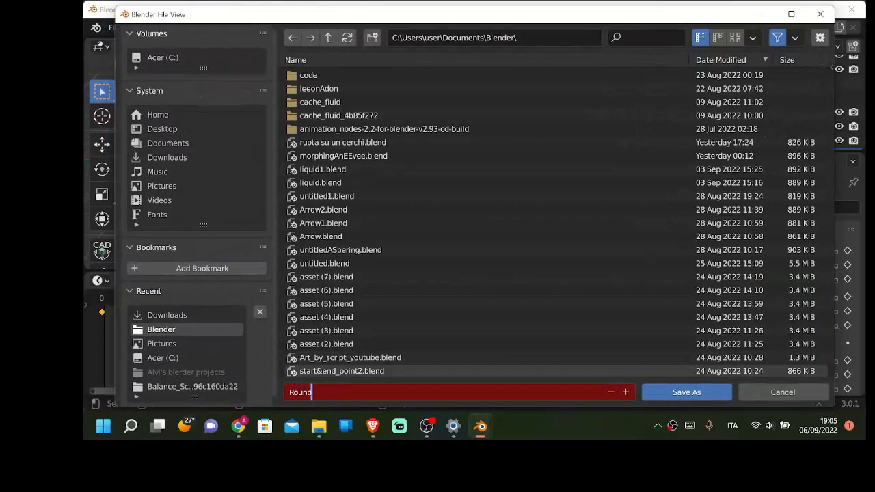
left_click(678, 399)
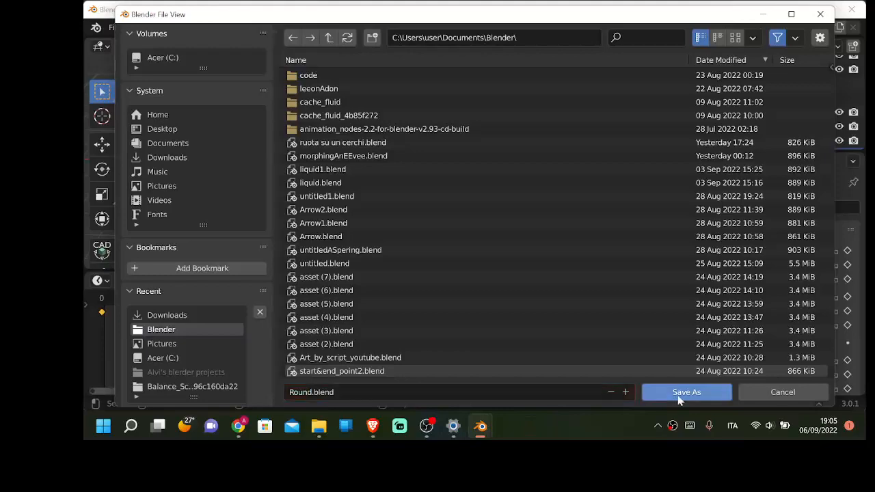
left_click(679, 398)
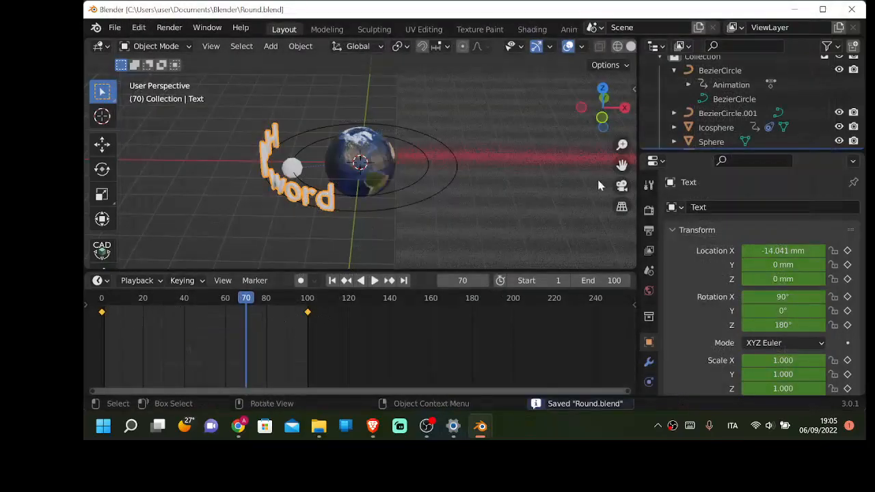
Step: Enlarge and split the timeline area, and turn its upper part into a Graph Editor
left_click_drag(634, 274, 629, 298)
left_click_drag(582, 273, 585, 184)
left_click(98, 199)
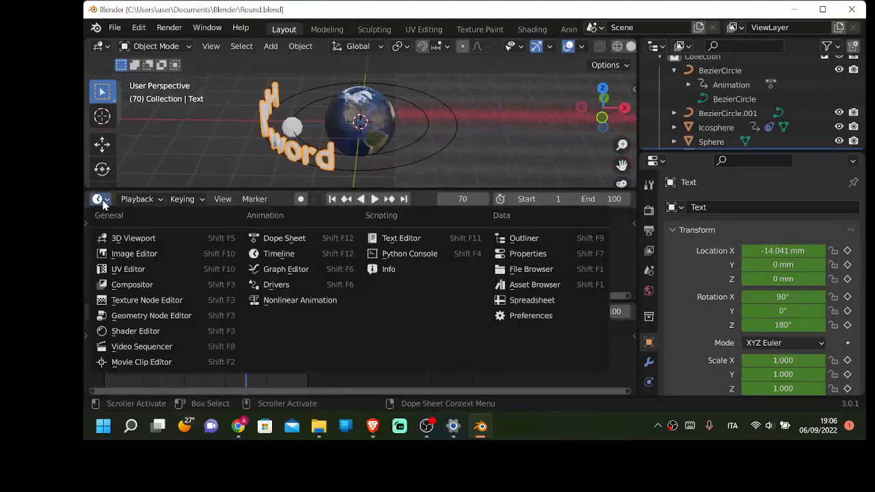
left_click(285, 271)
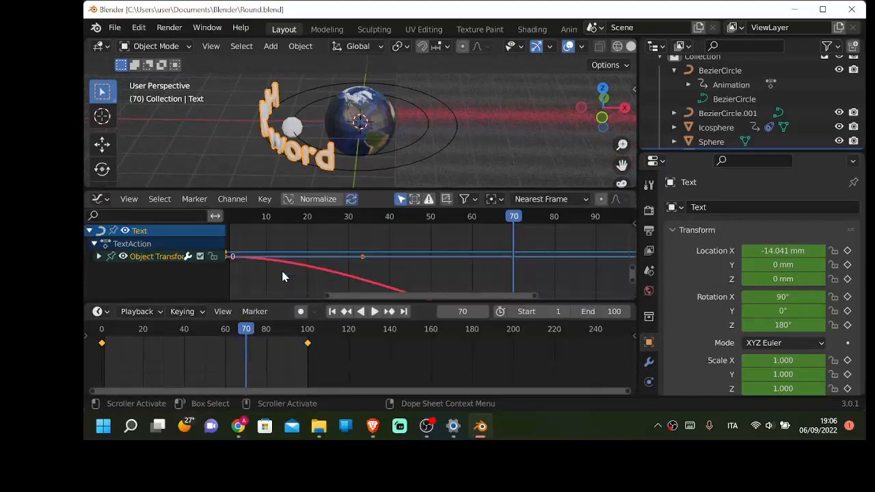
Step: Add a Cycles modifier to the text's X location F-curve
left_click(633, 221)
left_click(628, 259)
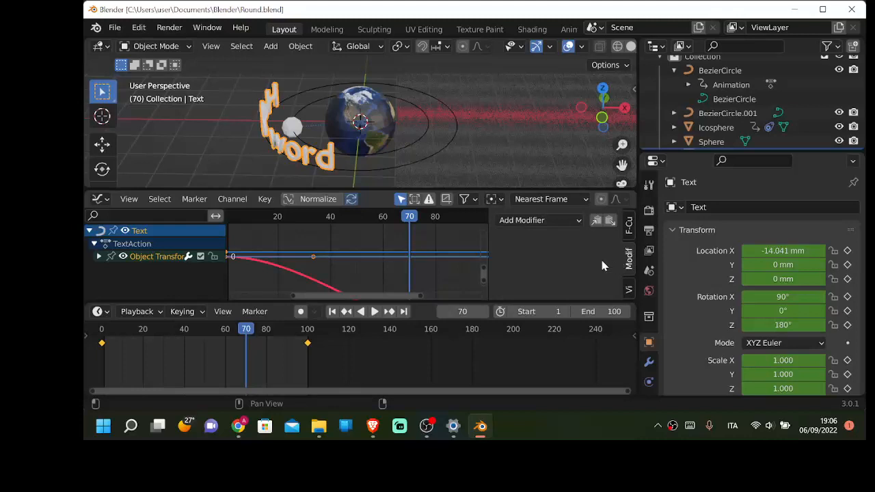
left_click(524, 221)
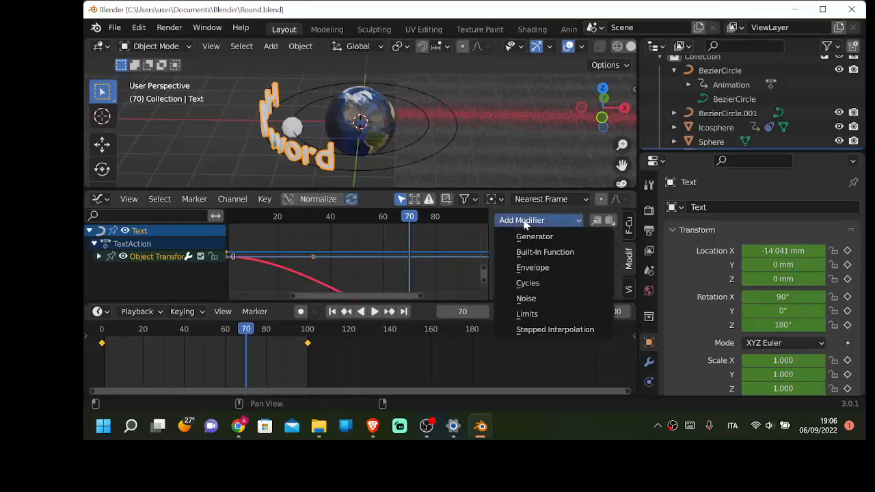
left_click(540, 283)
scroll(393, 275, "down", 4)
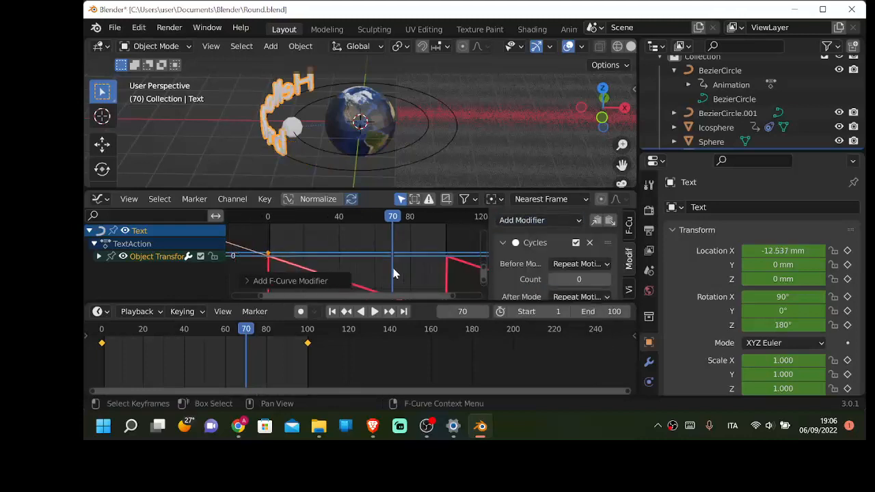
Step: Set the animation's end frame to 300 and play it from frame 0 to check that the text keeps looping around the globe
scroll(393, 275, "down", 6)
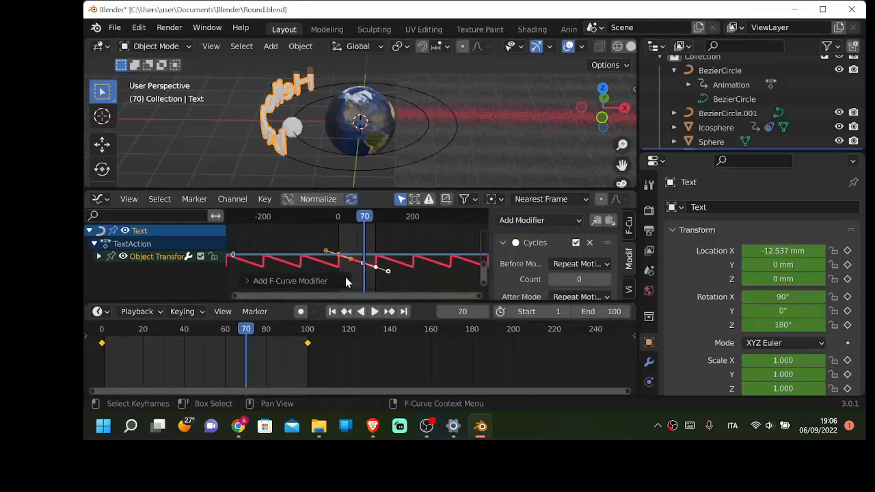
left_click_drag(367, 220, 253, 221)
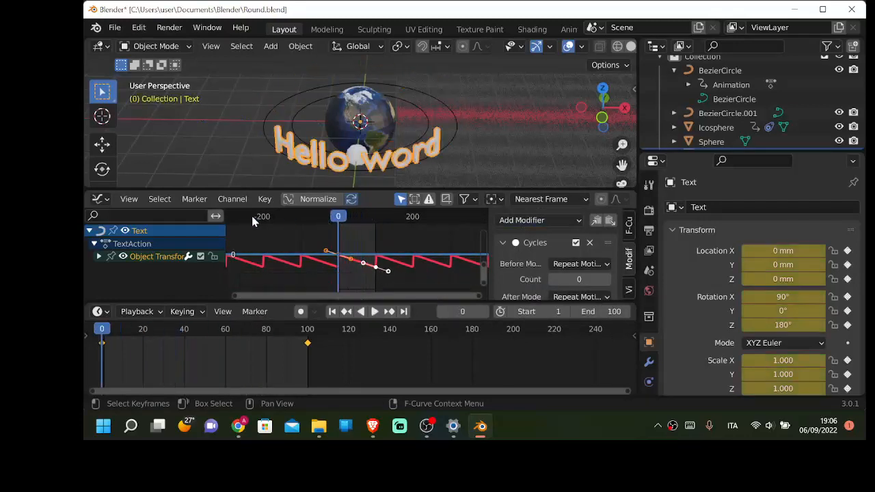
left_click(610, 312)
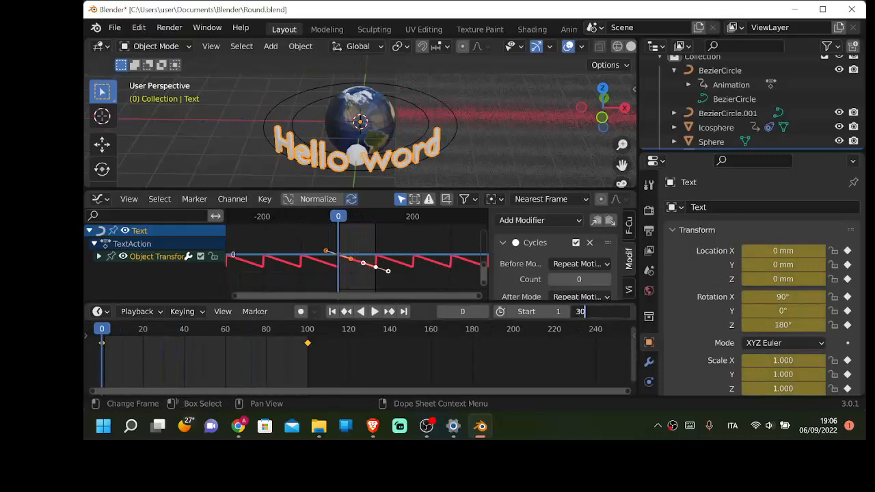
key("Return")
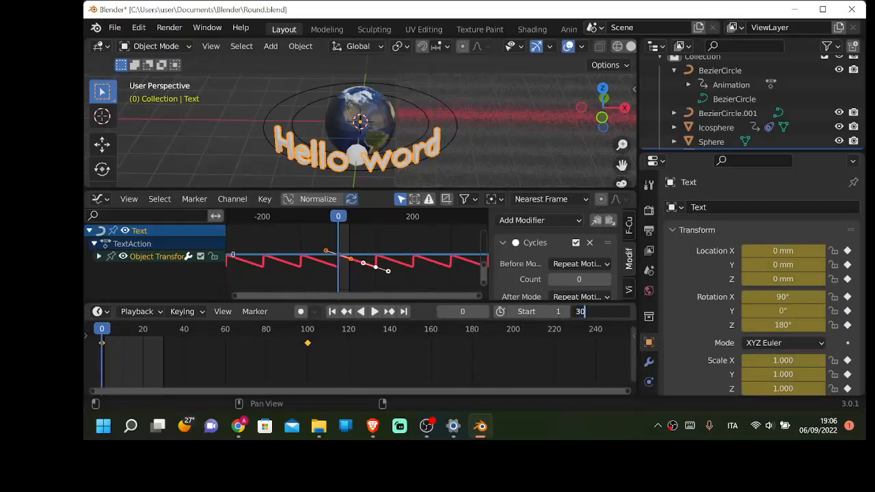
type("0")
key("Return")
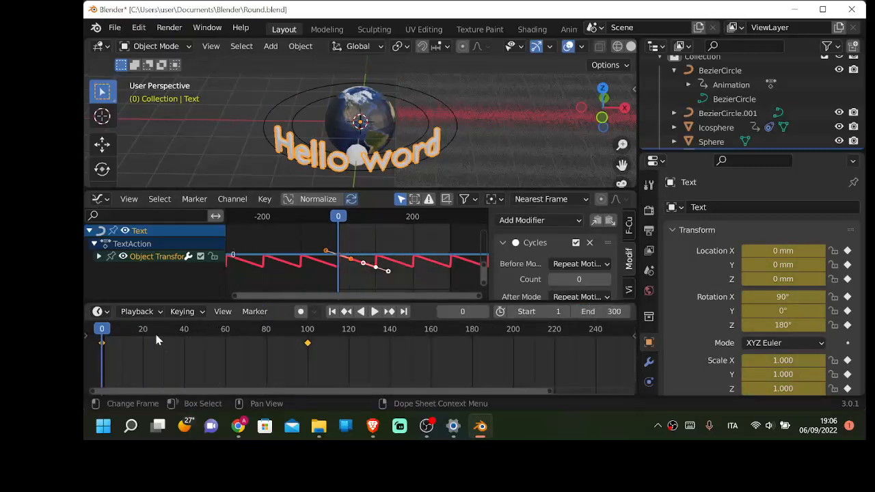
key("space")
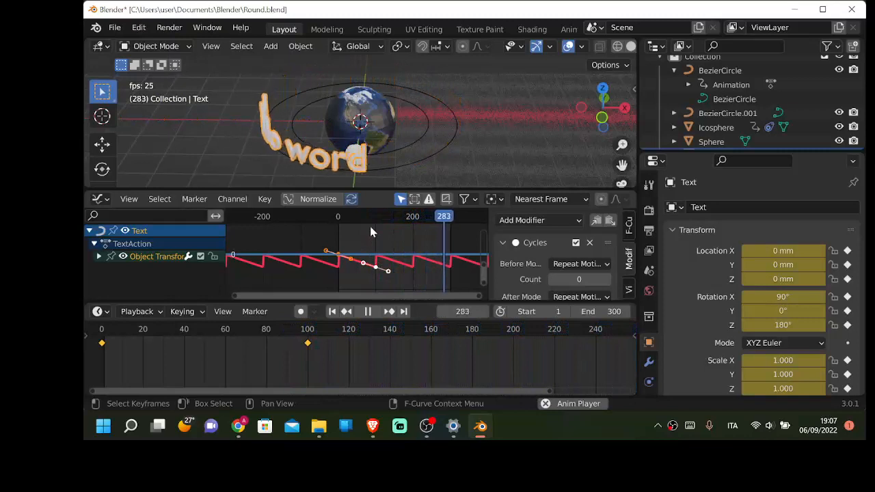
left_click(368, 311)
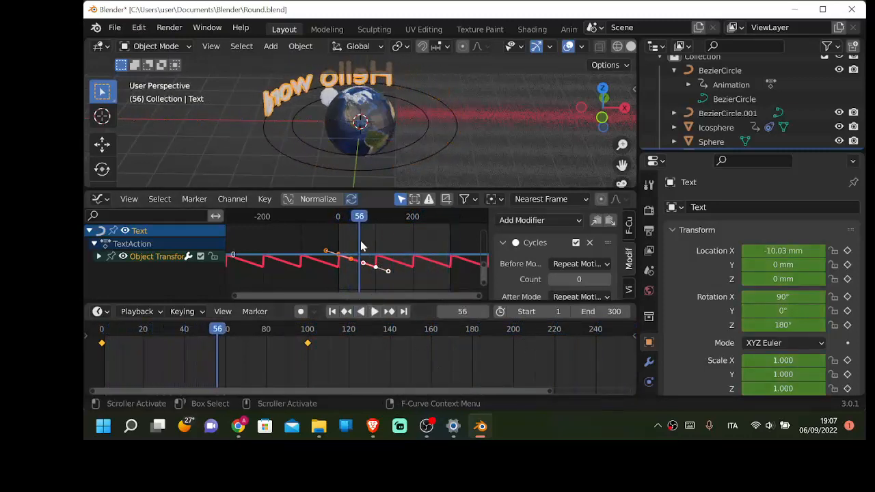
Step: Insert a Location & Rotation keyframe on the Earth sphere at frame 0
left_click(382, 125)
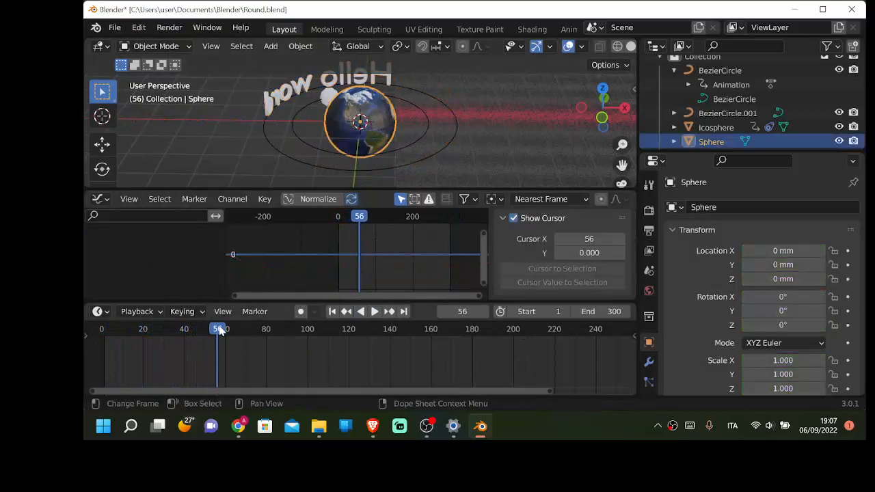
left_click_drag(220, 331, 99, 332)
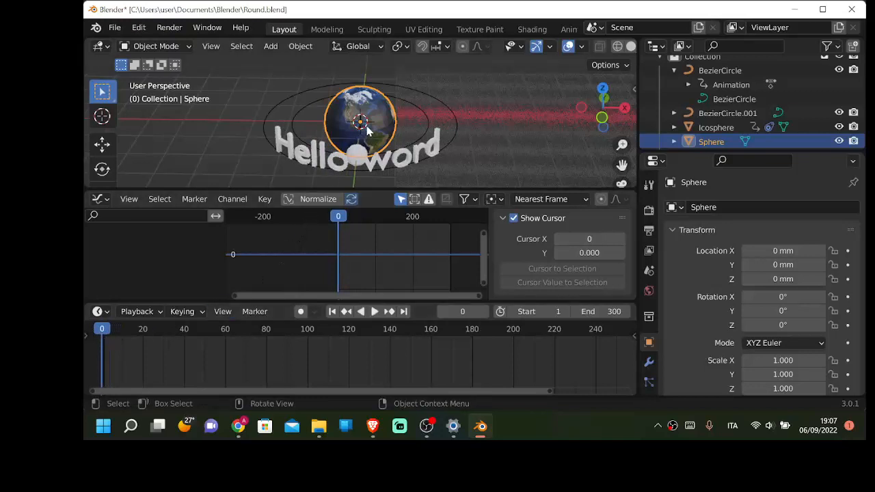
key("i")
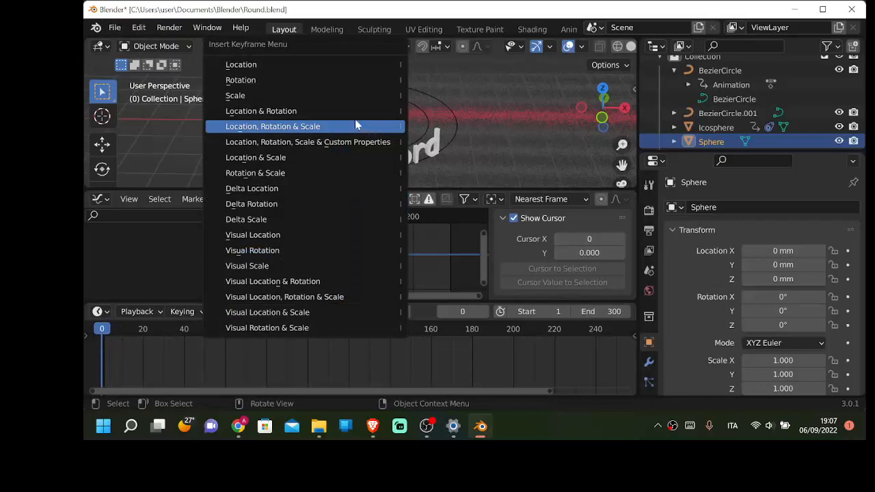
left_click(340, 118)
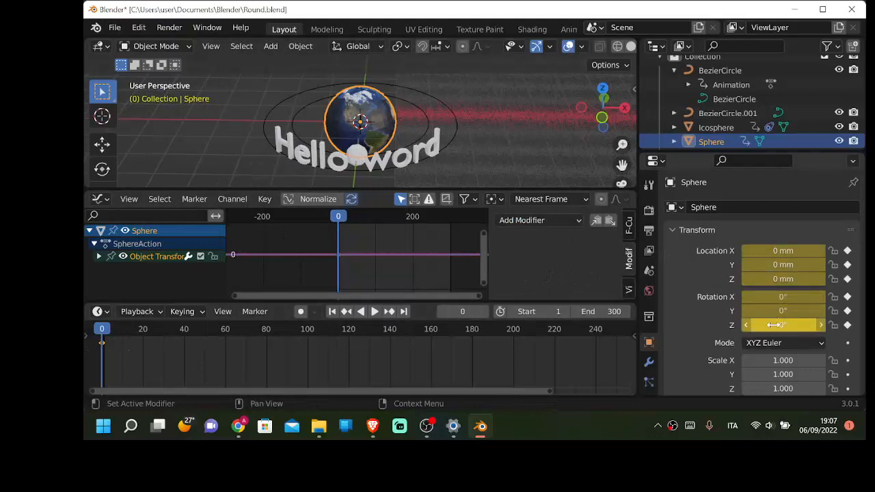
Step: Set the Earth sphere's Z rotation to 359° at frame 300 and keyframe it
left_click_drag(767, 324, 874, 324)
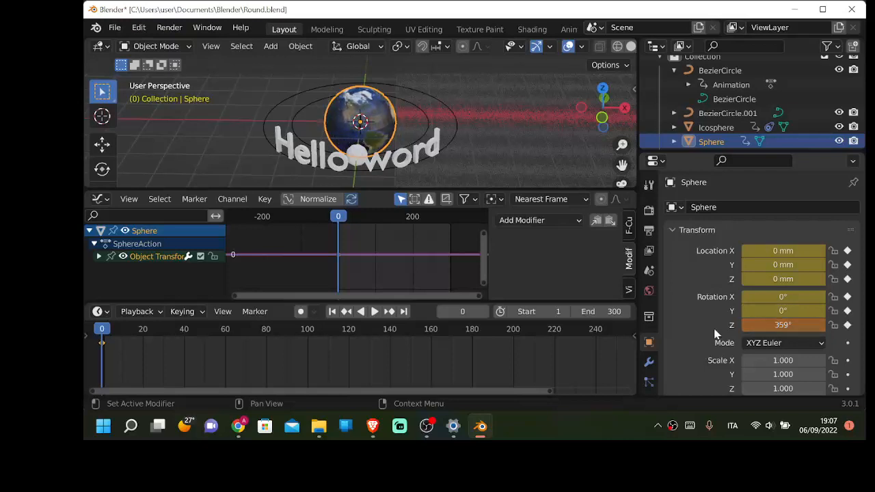
key("space")
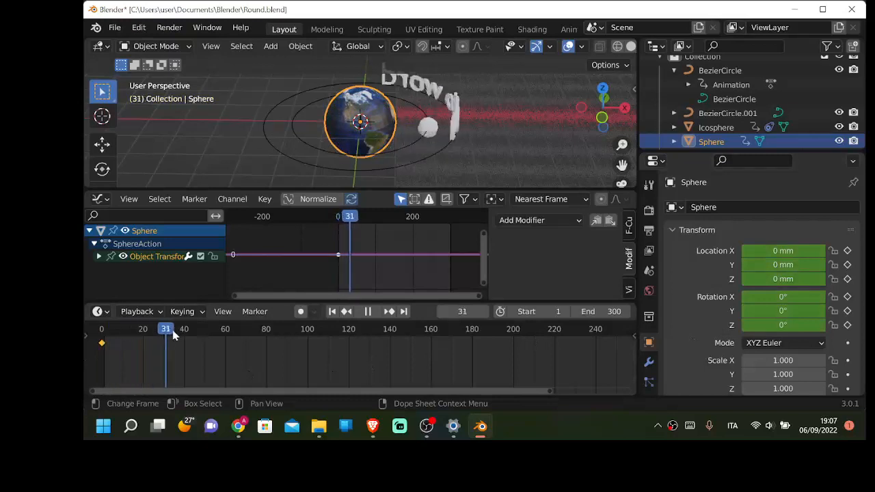
left_click_drag(306, 333, 166, 336)
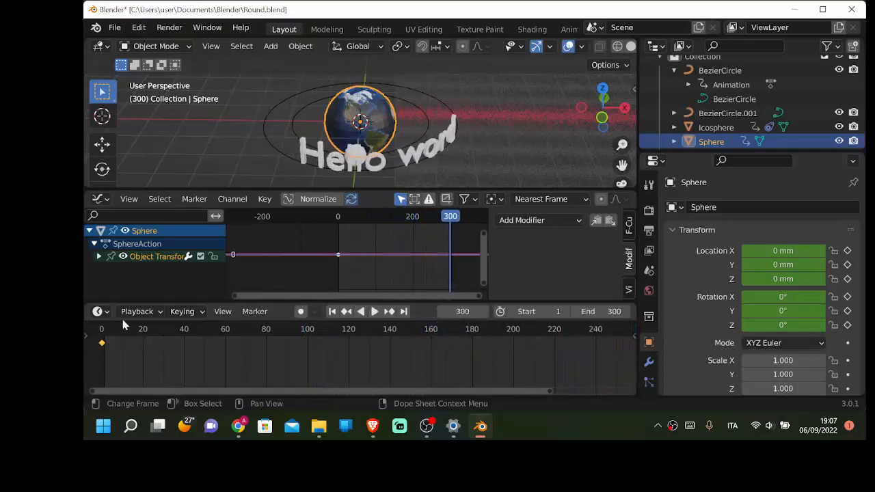
left_click(764, 323)
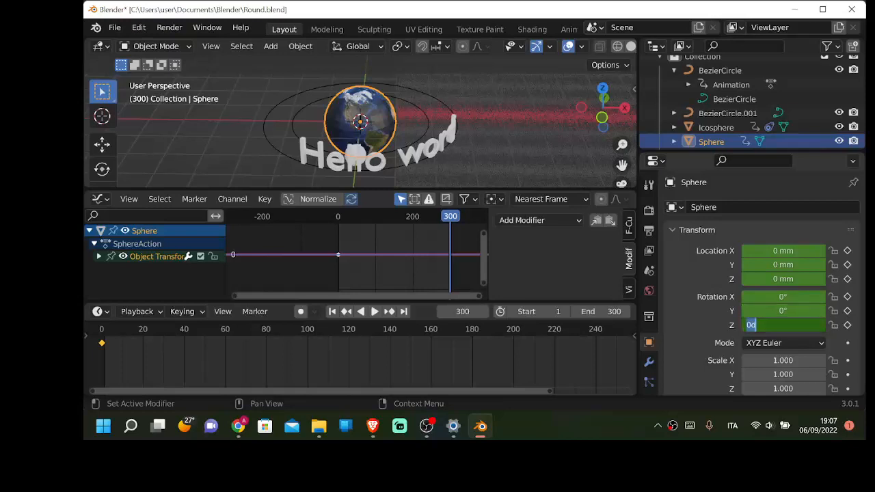
type("359")
key("Return")
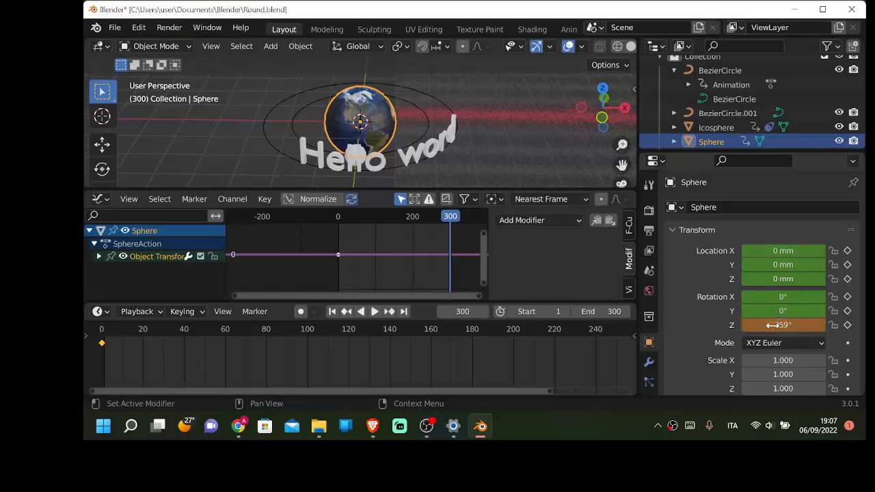
left_click(847, 326)
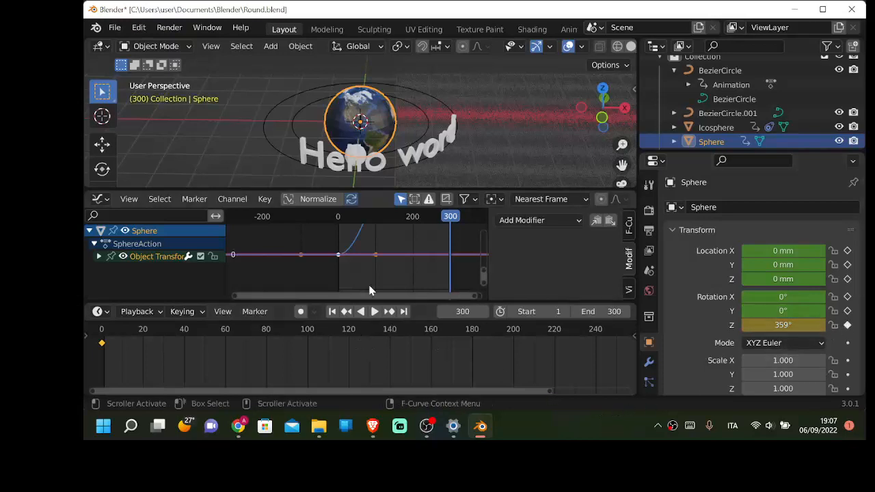
Step: Play the animation from the first frame to check the globe's spin, stop playback, and save the project
scroll(370, 287, "down", 5)
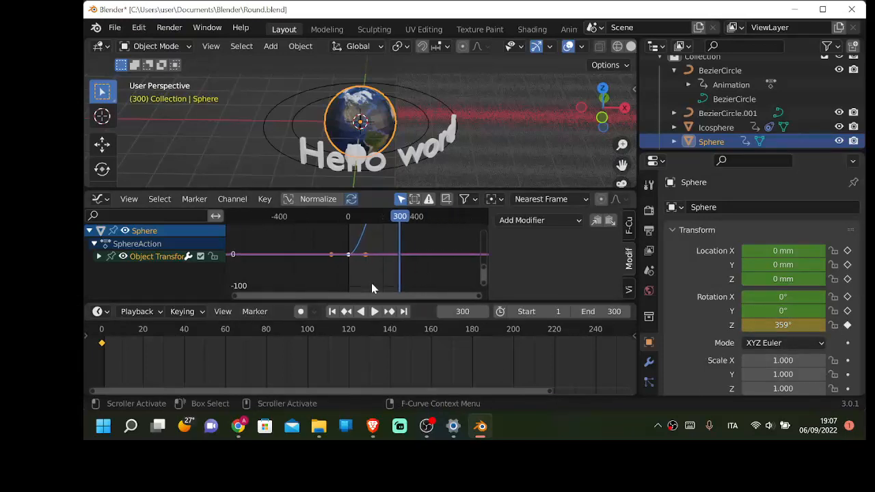
left_click(333, 311)
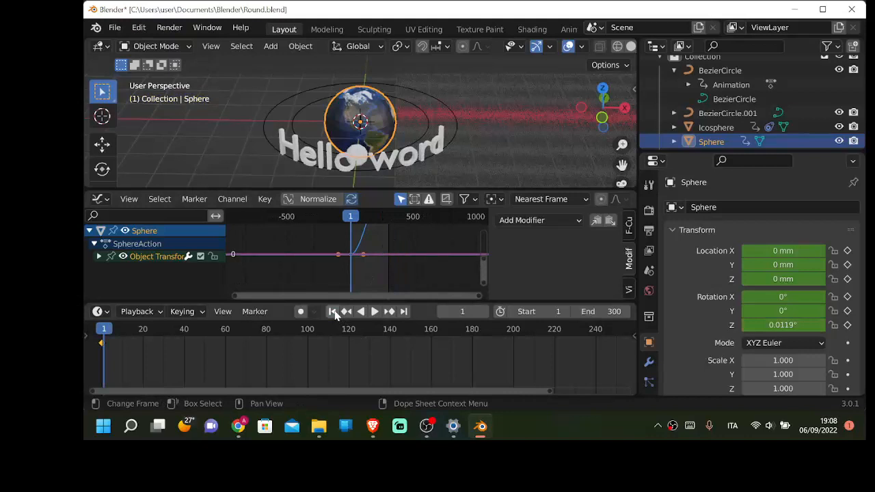
key("space")
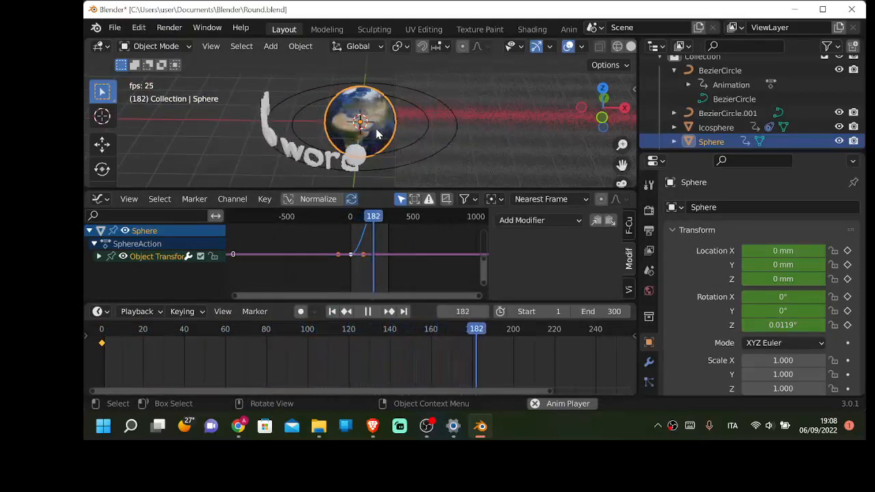
left_click(368, 313)
left_click(115, 28)
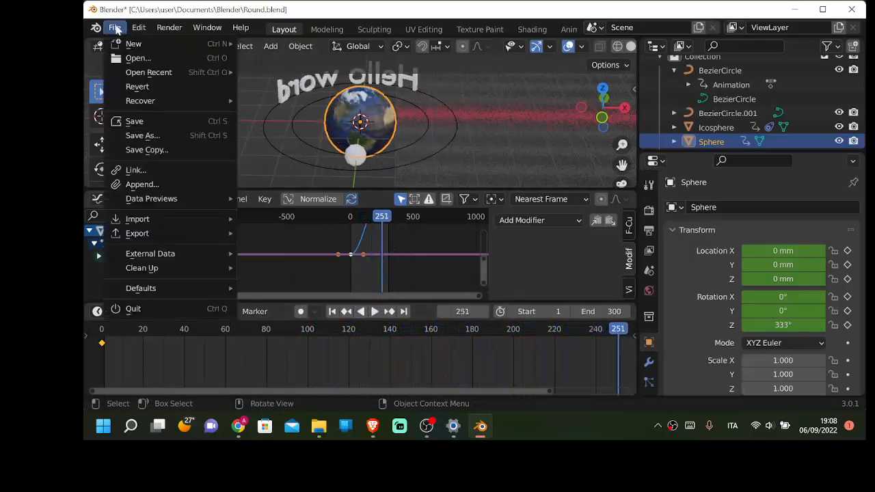
left_click(144, 124)
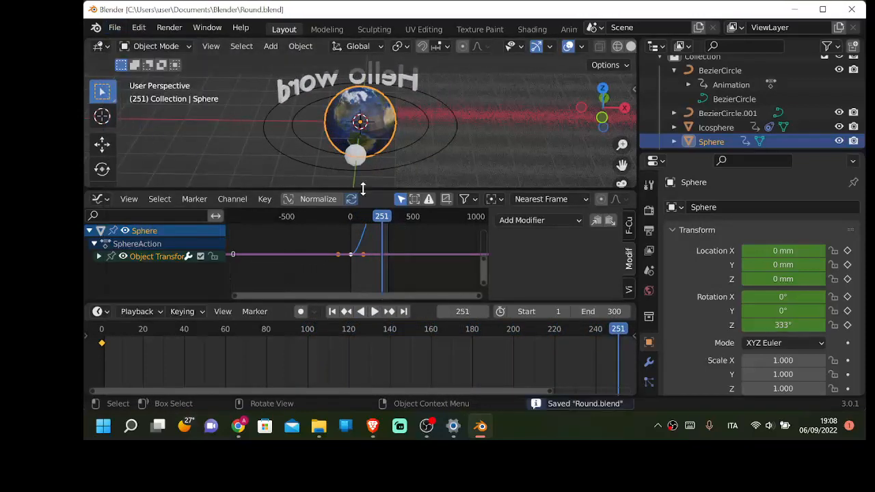
Step: Examine the text, the ico sphere moon and the Earth sphere along with their animation curves
left_click(315, 80)
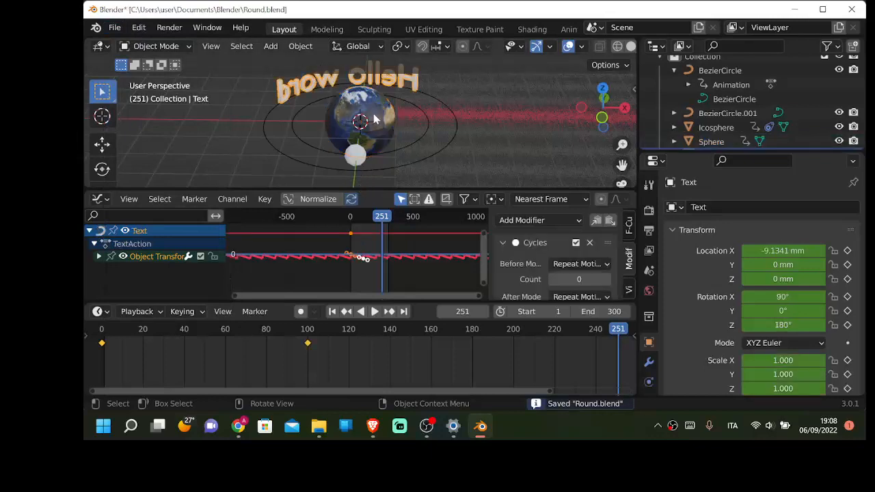
left_click(357, 155)
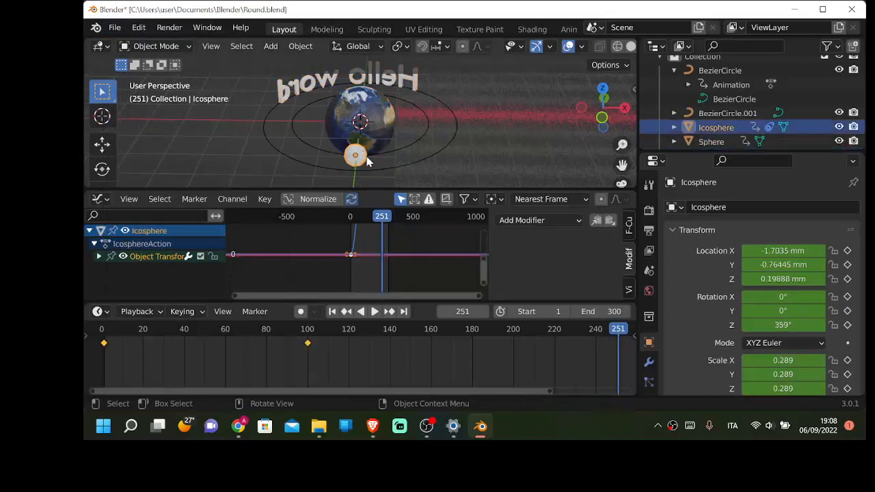
left_click(386, 117)
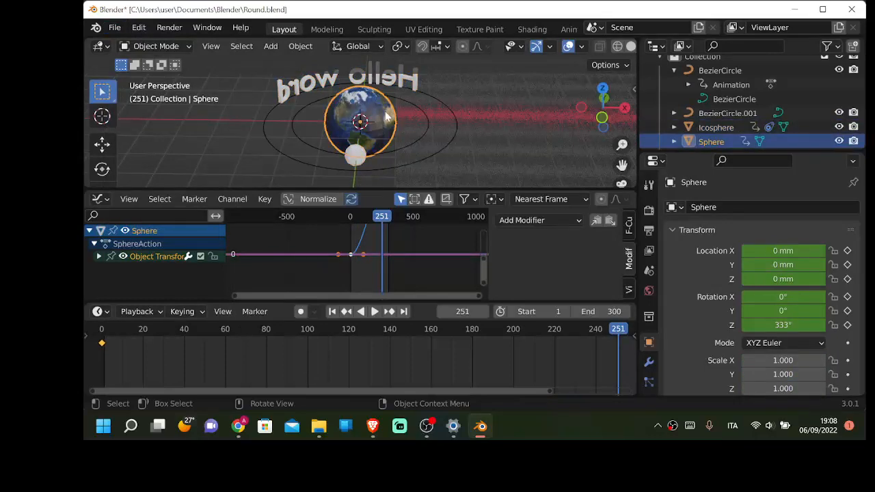
scroll(372, 122, "up", 5)
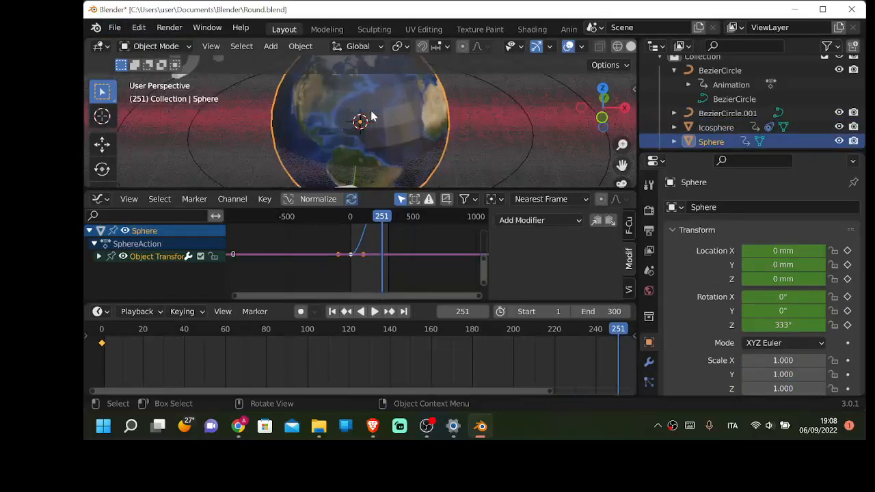
scroll(371, 127, "down", 2)
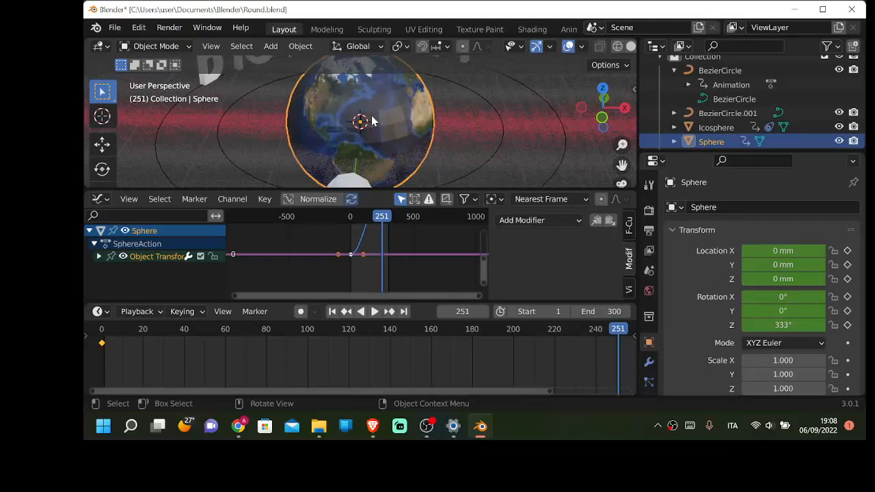
scroll(372, 121, "down", 4)
left_click(358, 150)
scroll(362, 153, "up", 4)
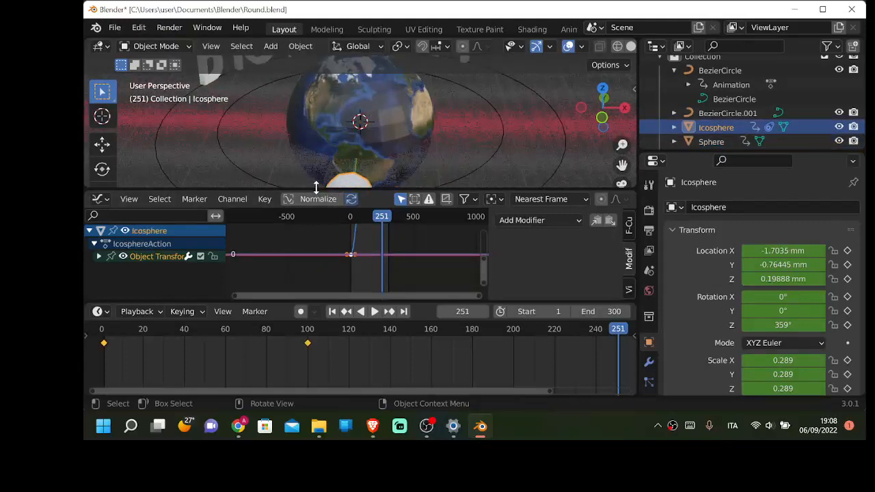
Step: Enlarge the 3D viewport by lowering the Graph Editor and shrinking the timeline, and view the scene from another side
left_click_drag(319, 191, 318, 232)
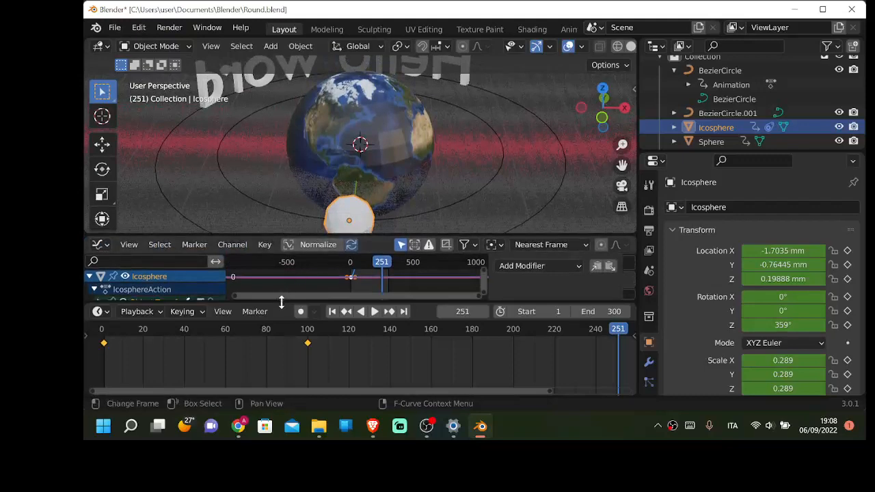
left_click_drag(281, 302, 278, 351)
scroll(293, 146, "down", 5)
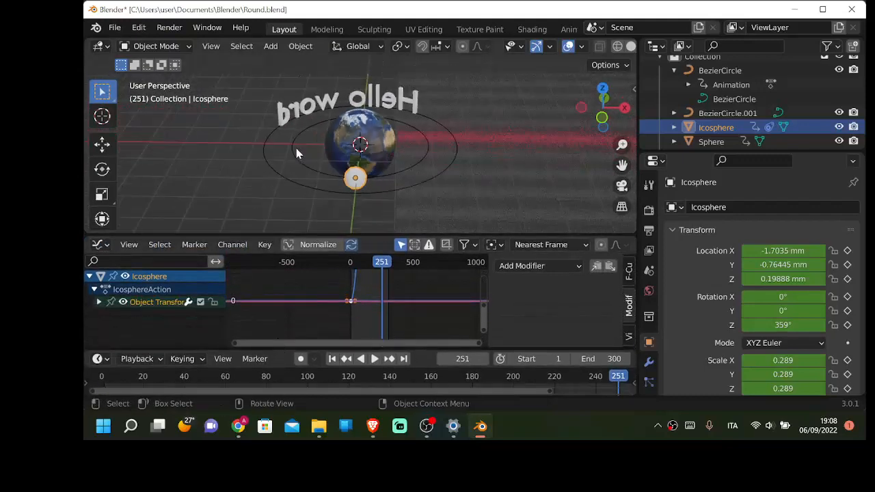
middle_click_drag(279, 177, 358, 193)
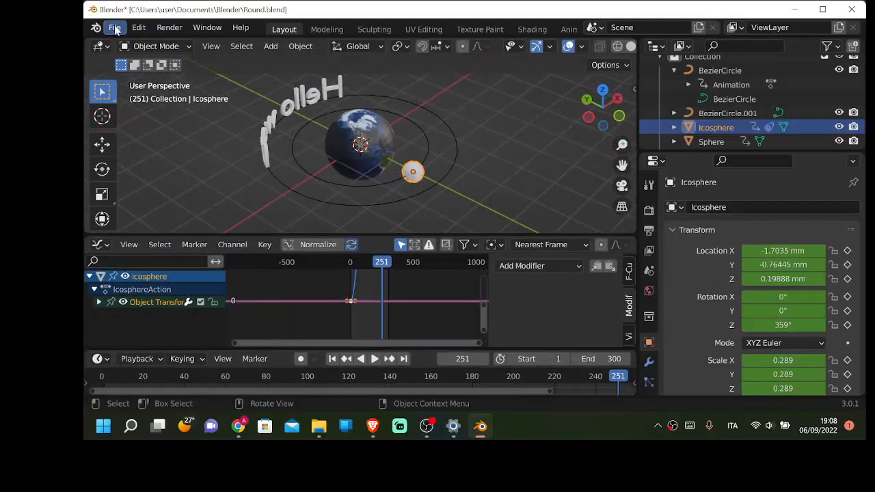